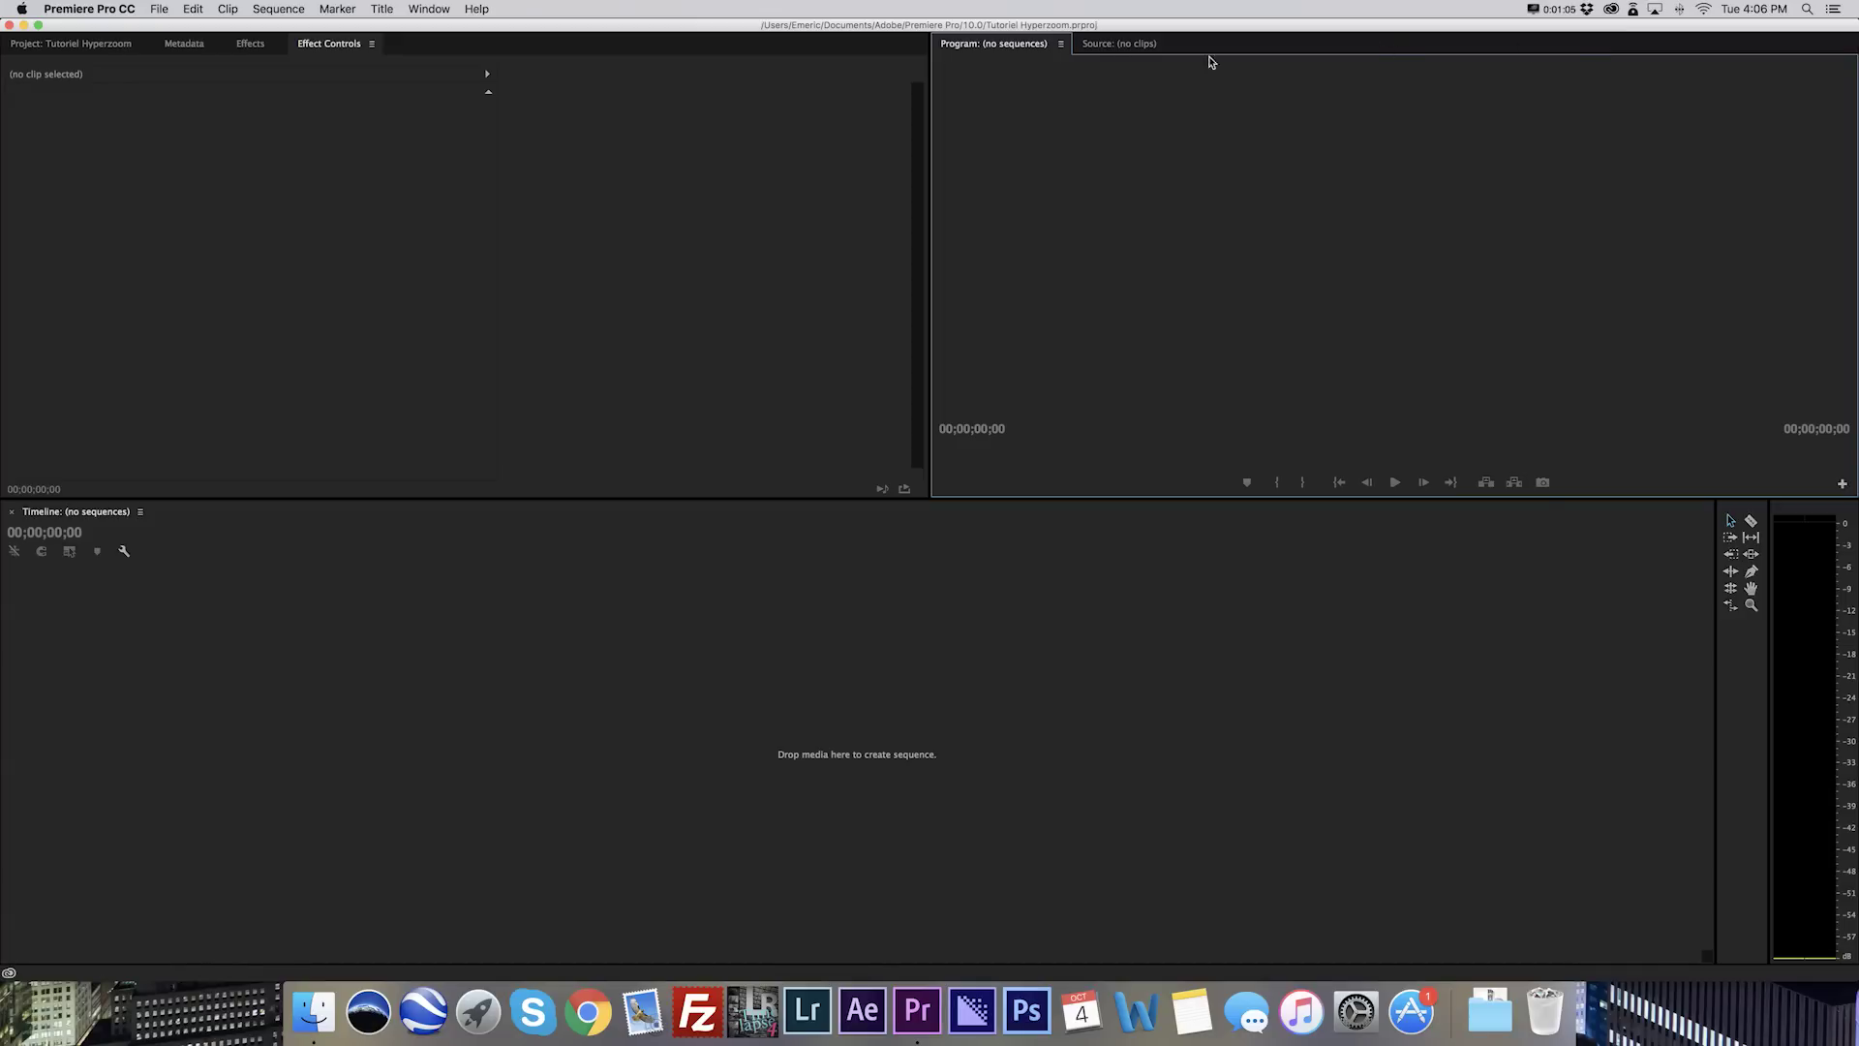
# Replace Effect Controls with the empty Tutoriel Hyperzoom project bin.
pyautogui.click(689, 155)
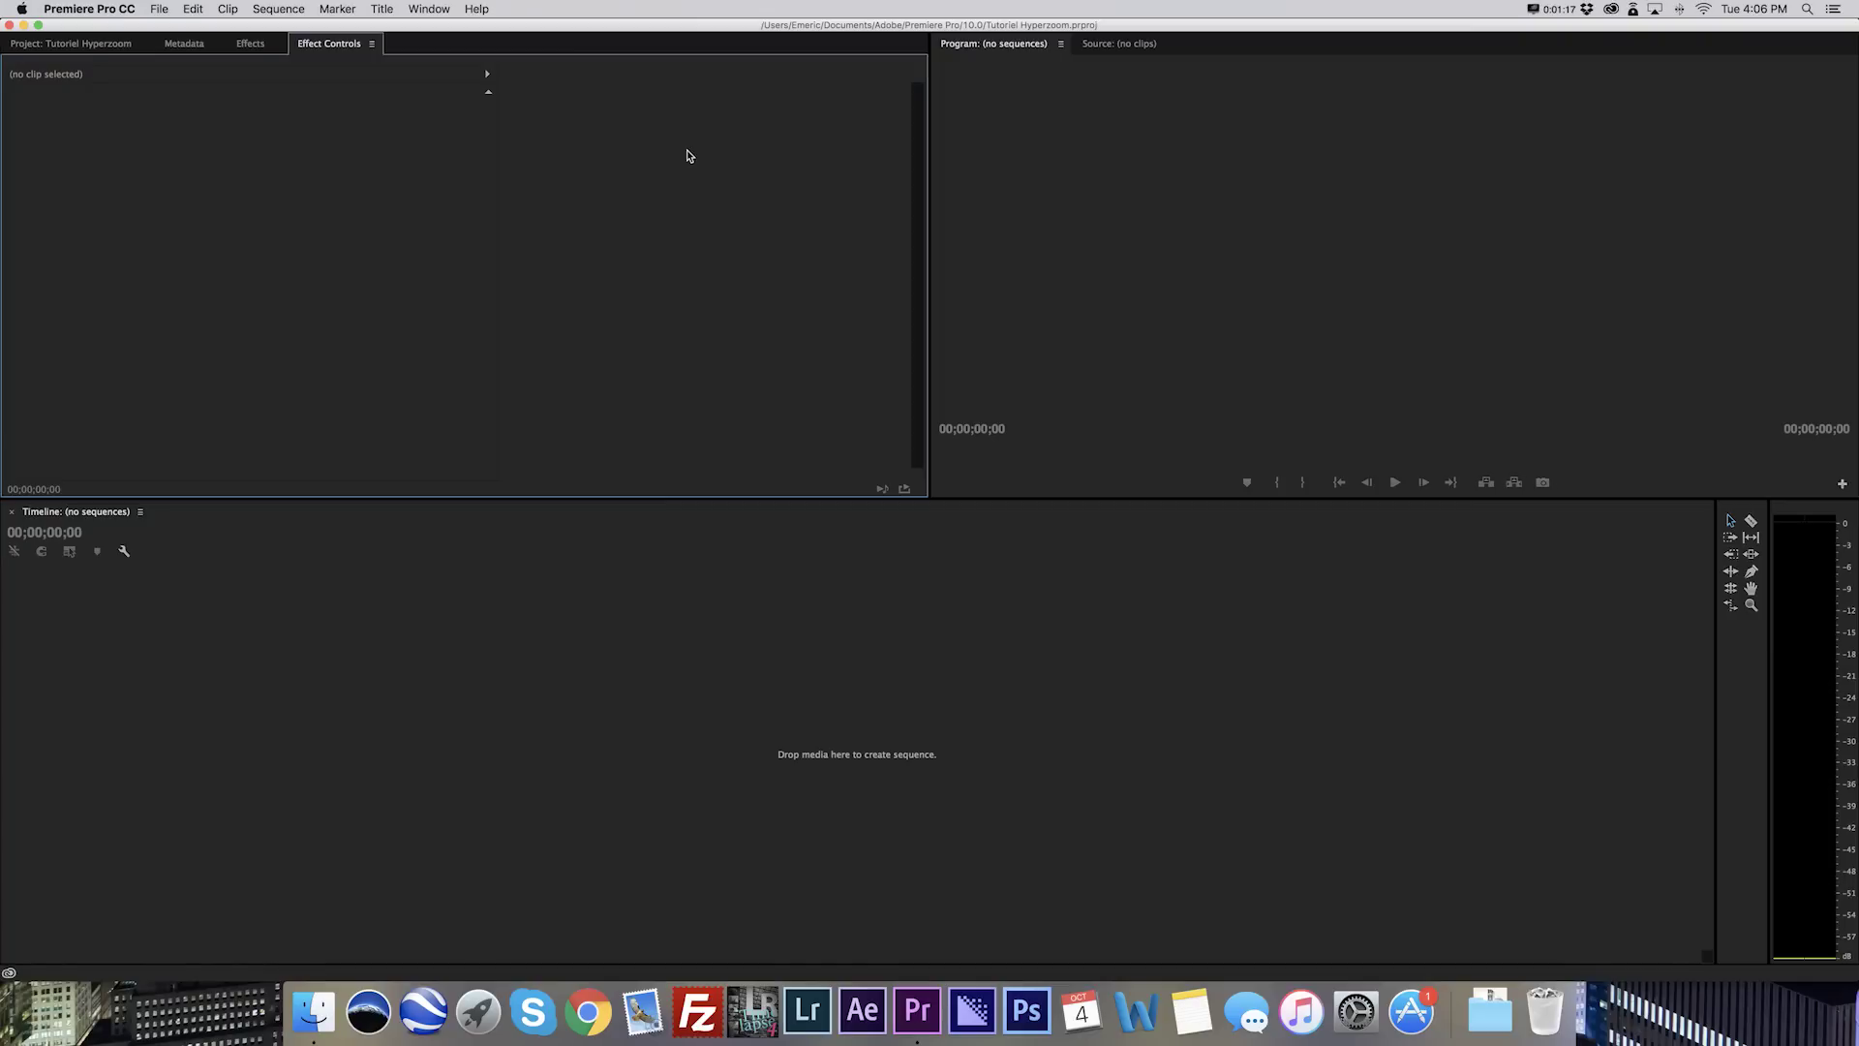
pyautogui.click(89, 43)
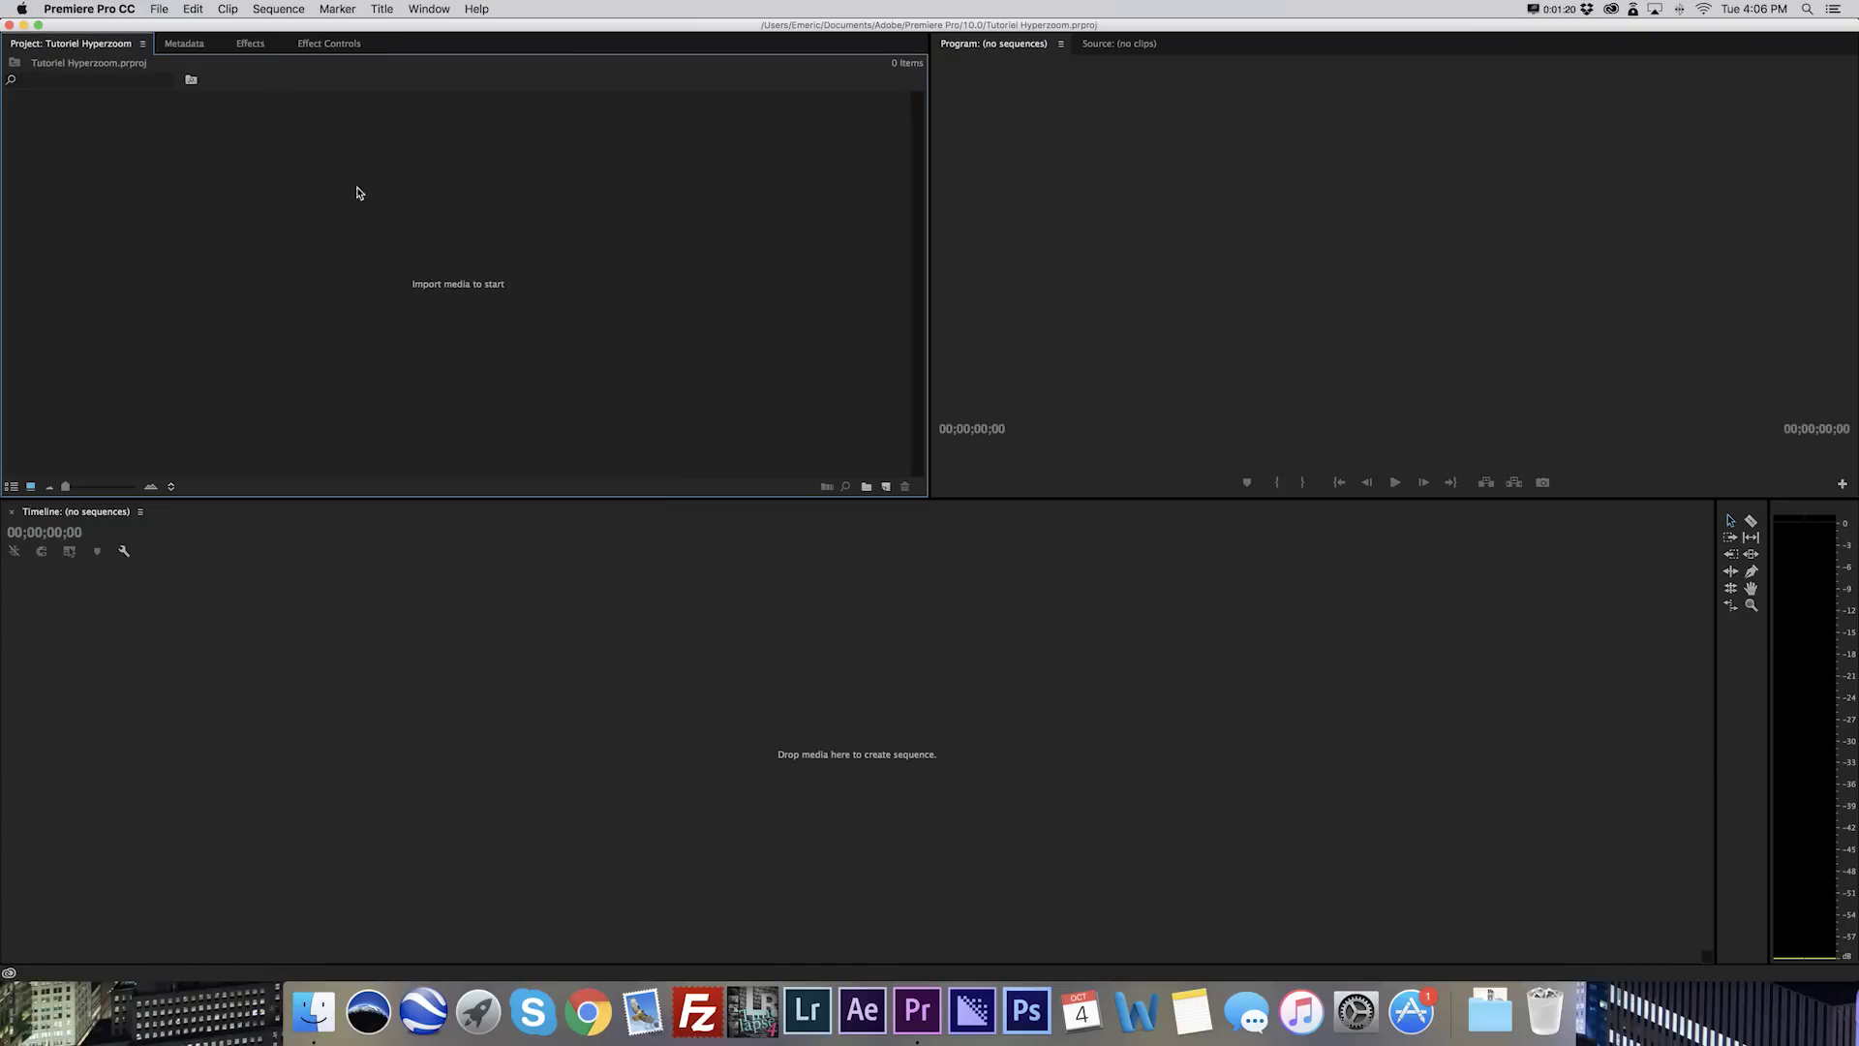
# Open the import dialog from the empty Project panel and enlarge it.
pyautogui.doubleClick(291, 180)
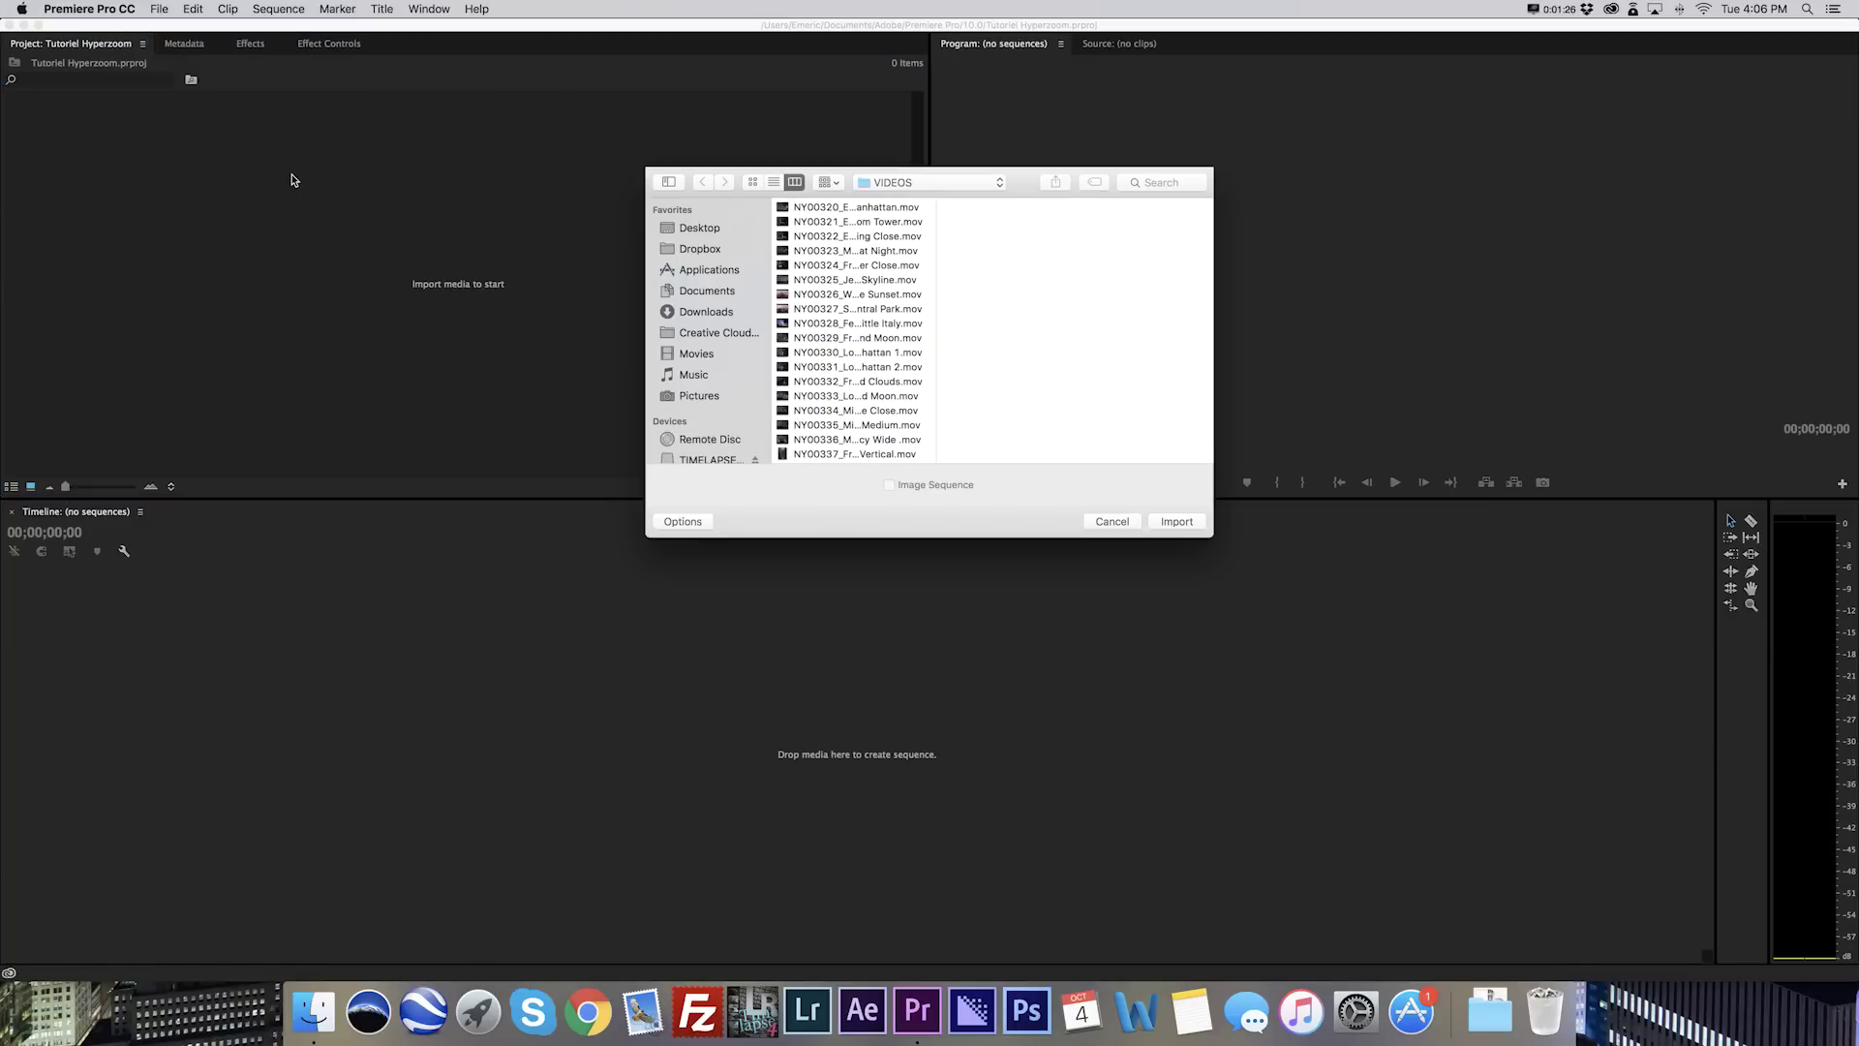
pyautogui.moveTo(1020, 191); pyautogui.dragTo(863, 151)
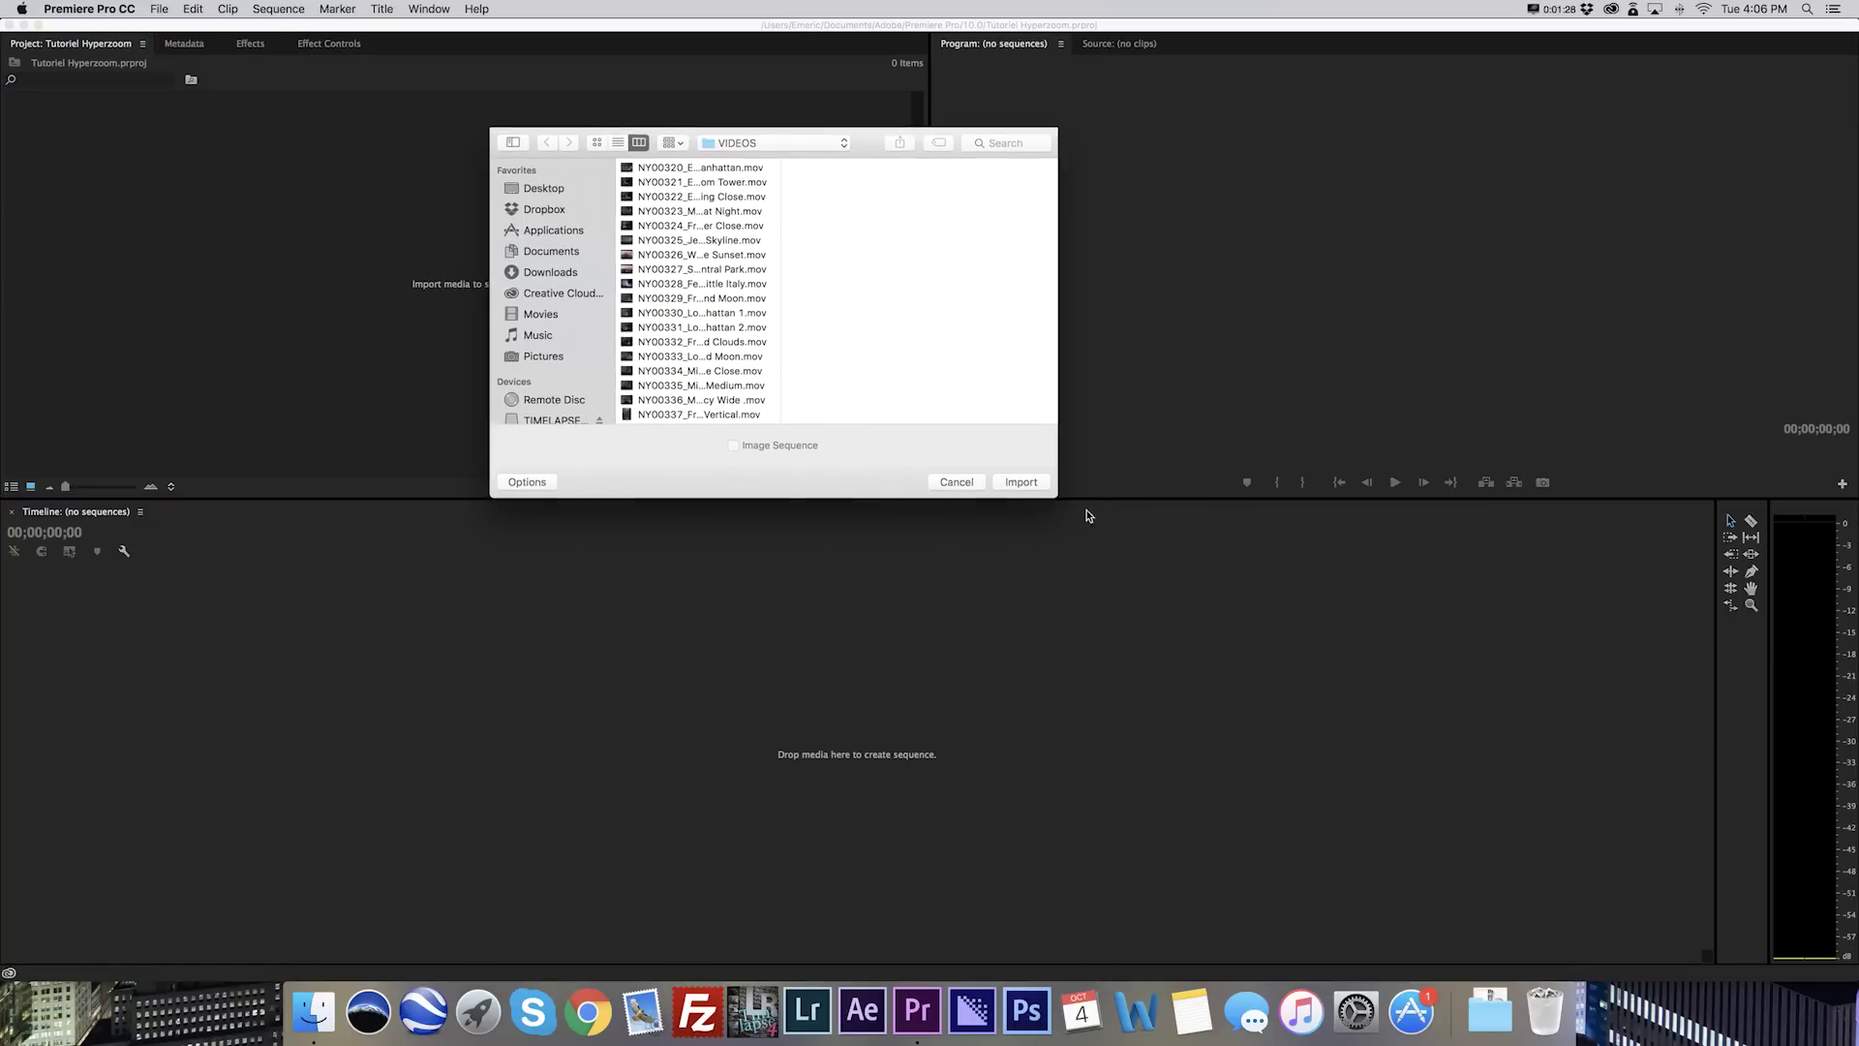
pyautogui.moveTo(1055, 500); pyautogui.dragTo(1425, 653)
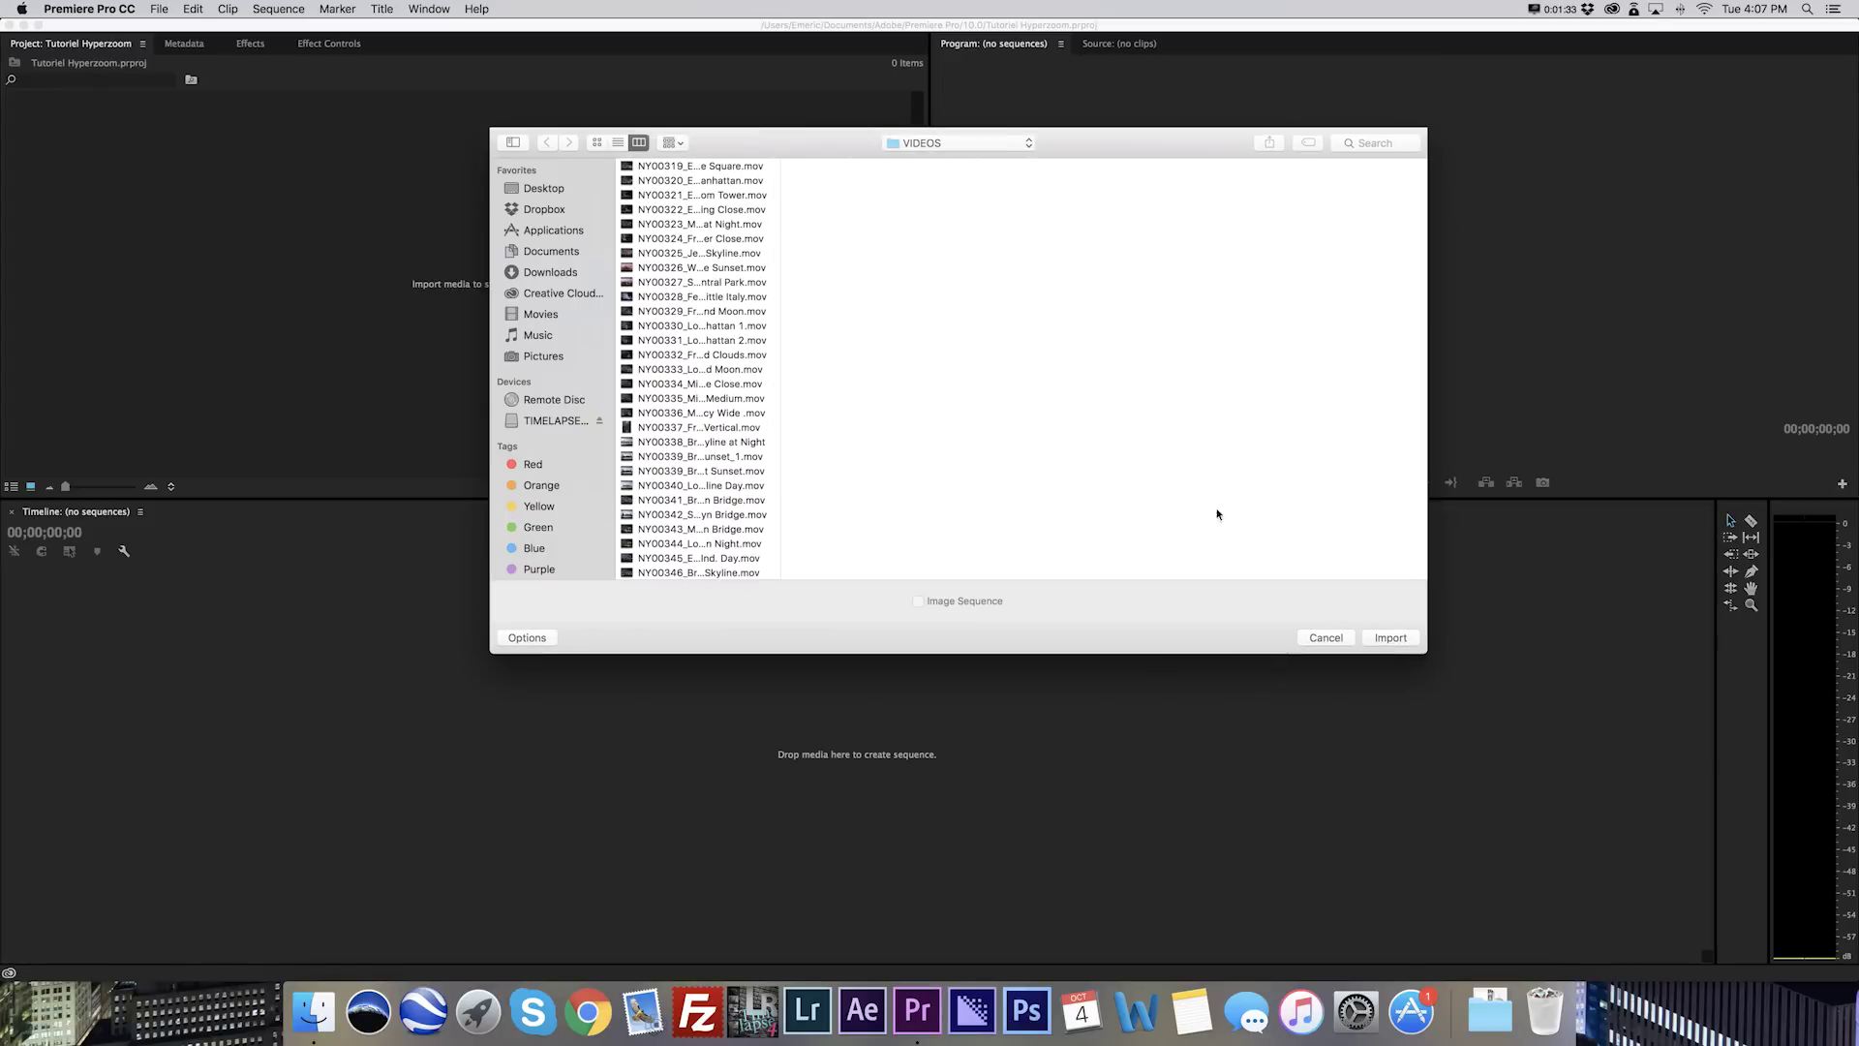
# Select NY00321 and NY00323 in the VIDEOS folder and import them.
pyautogui.click(680, 225)
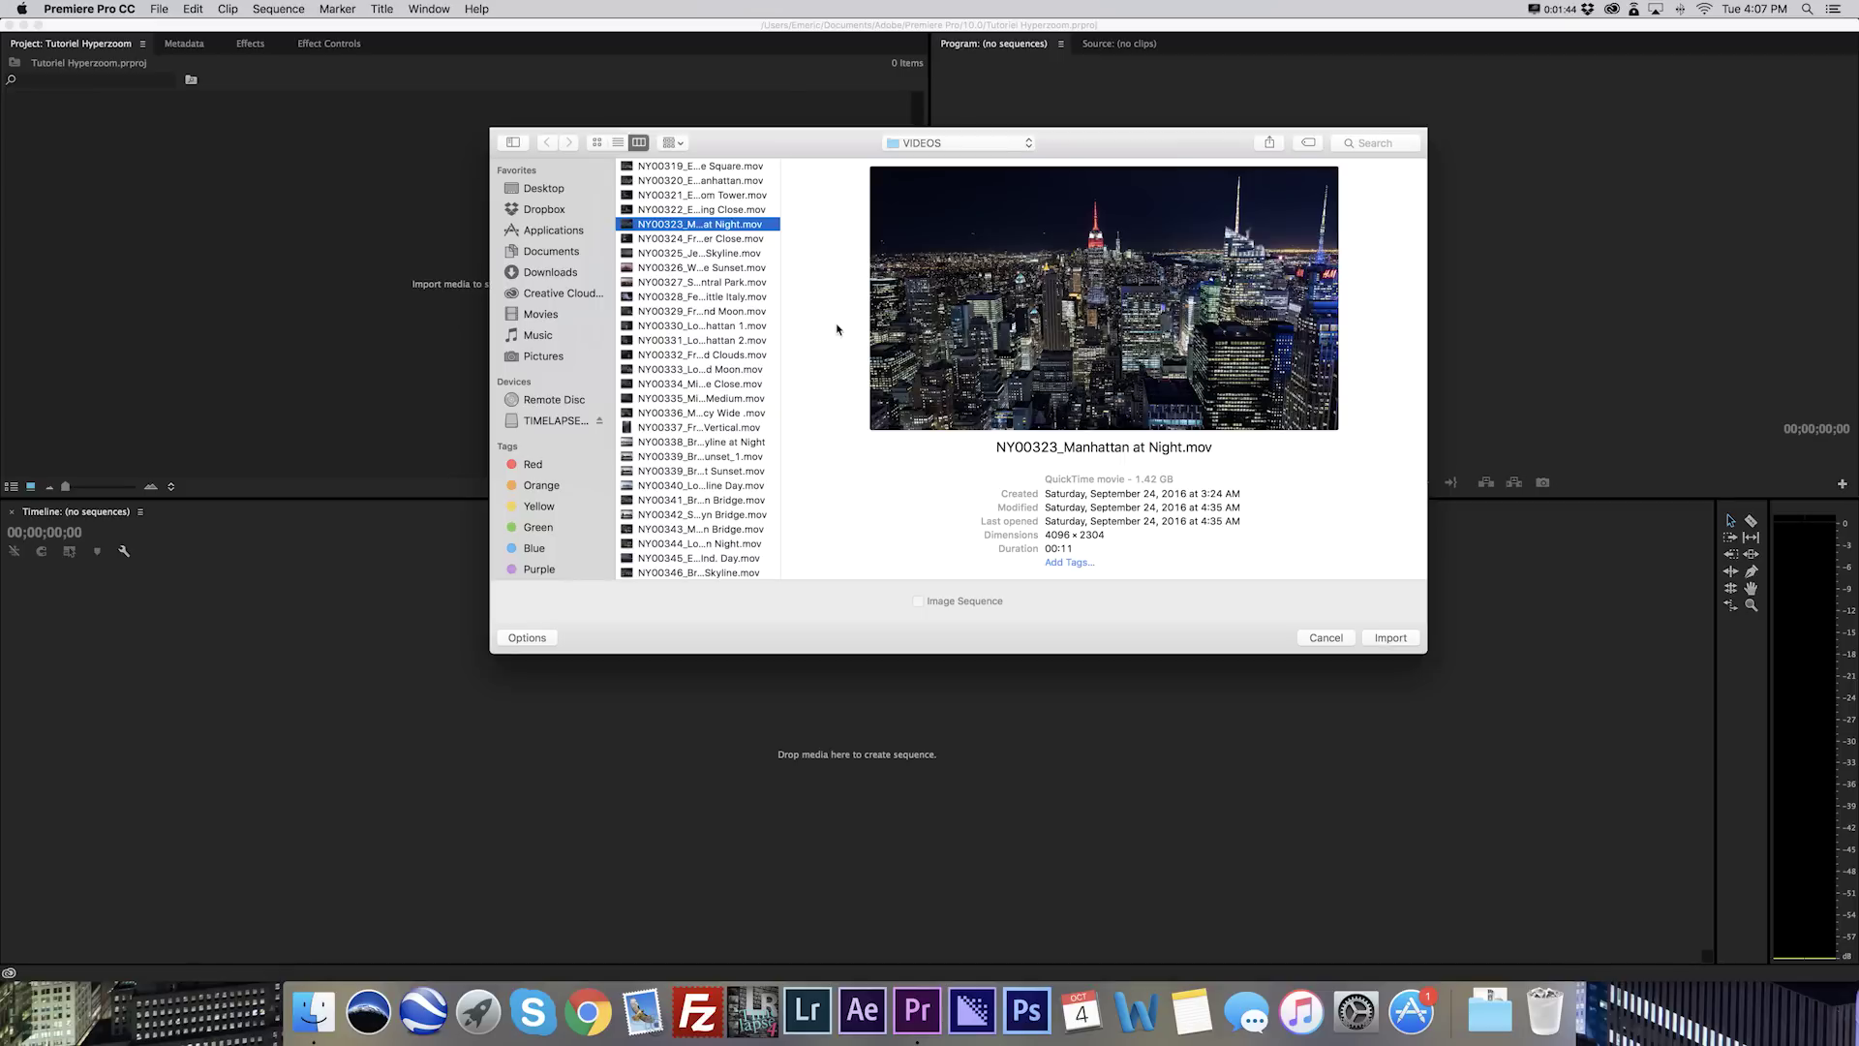
pyautogui.click(682, 196)
pyautogui.click(683, 225)
pyautogui.click(683, 198)
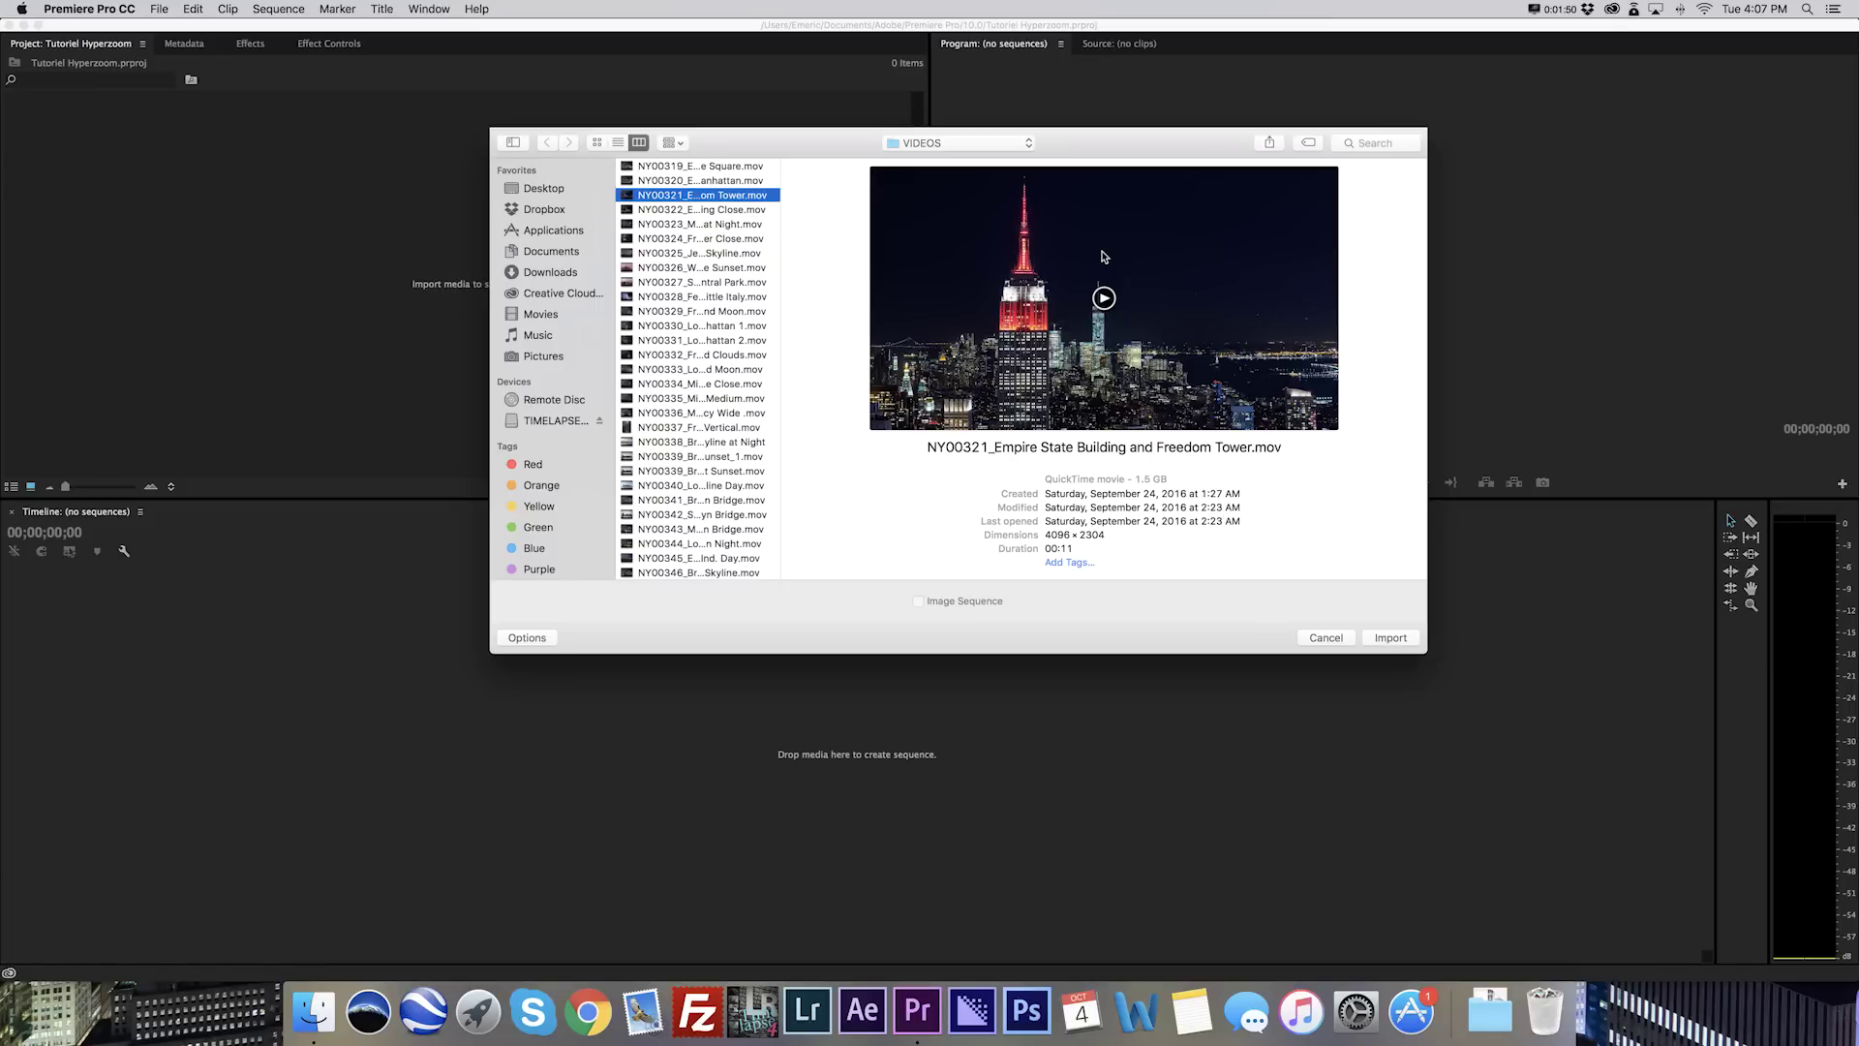
pyautogui.keyDown('super'); pyautogui.click(765, 225); pyautogui.keyUp('super')
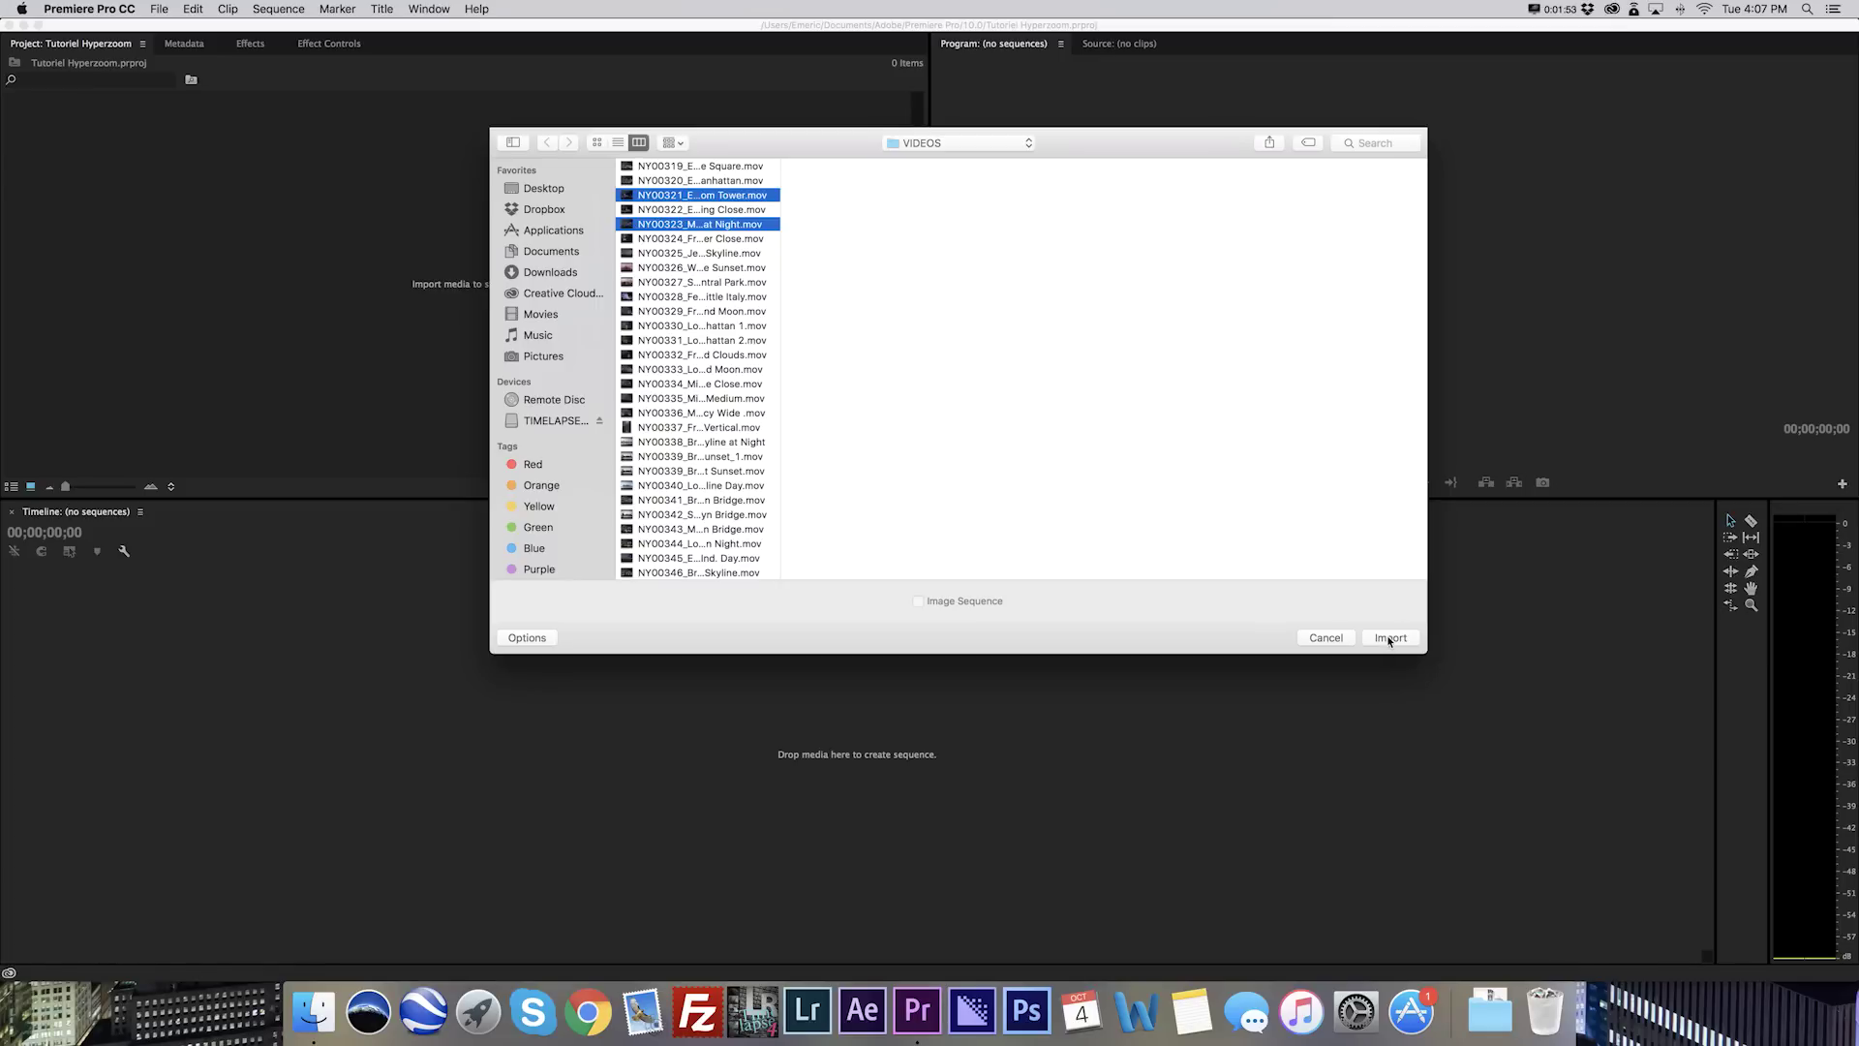
pyautogui.click(1390, 640)
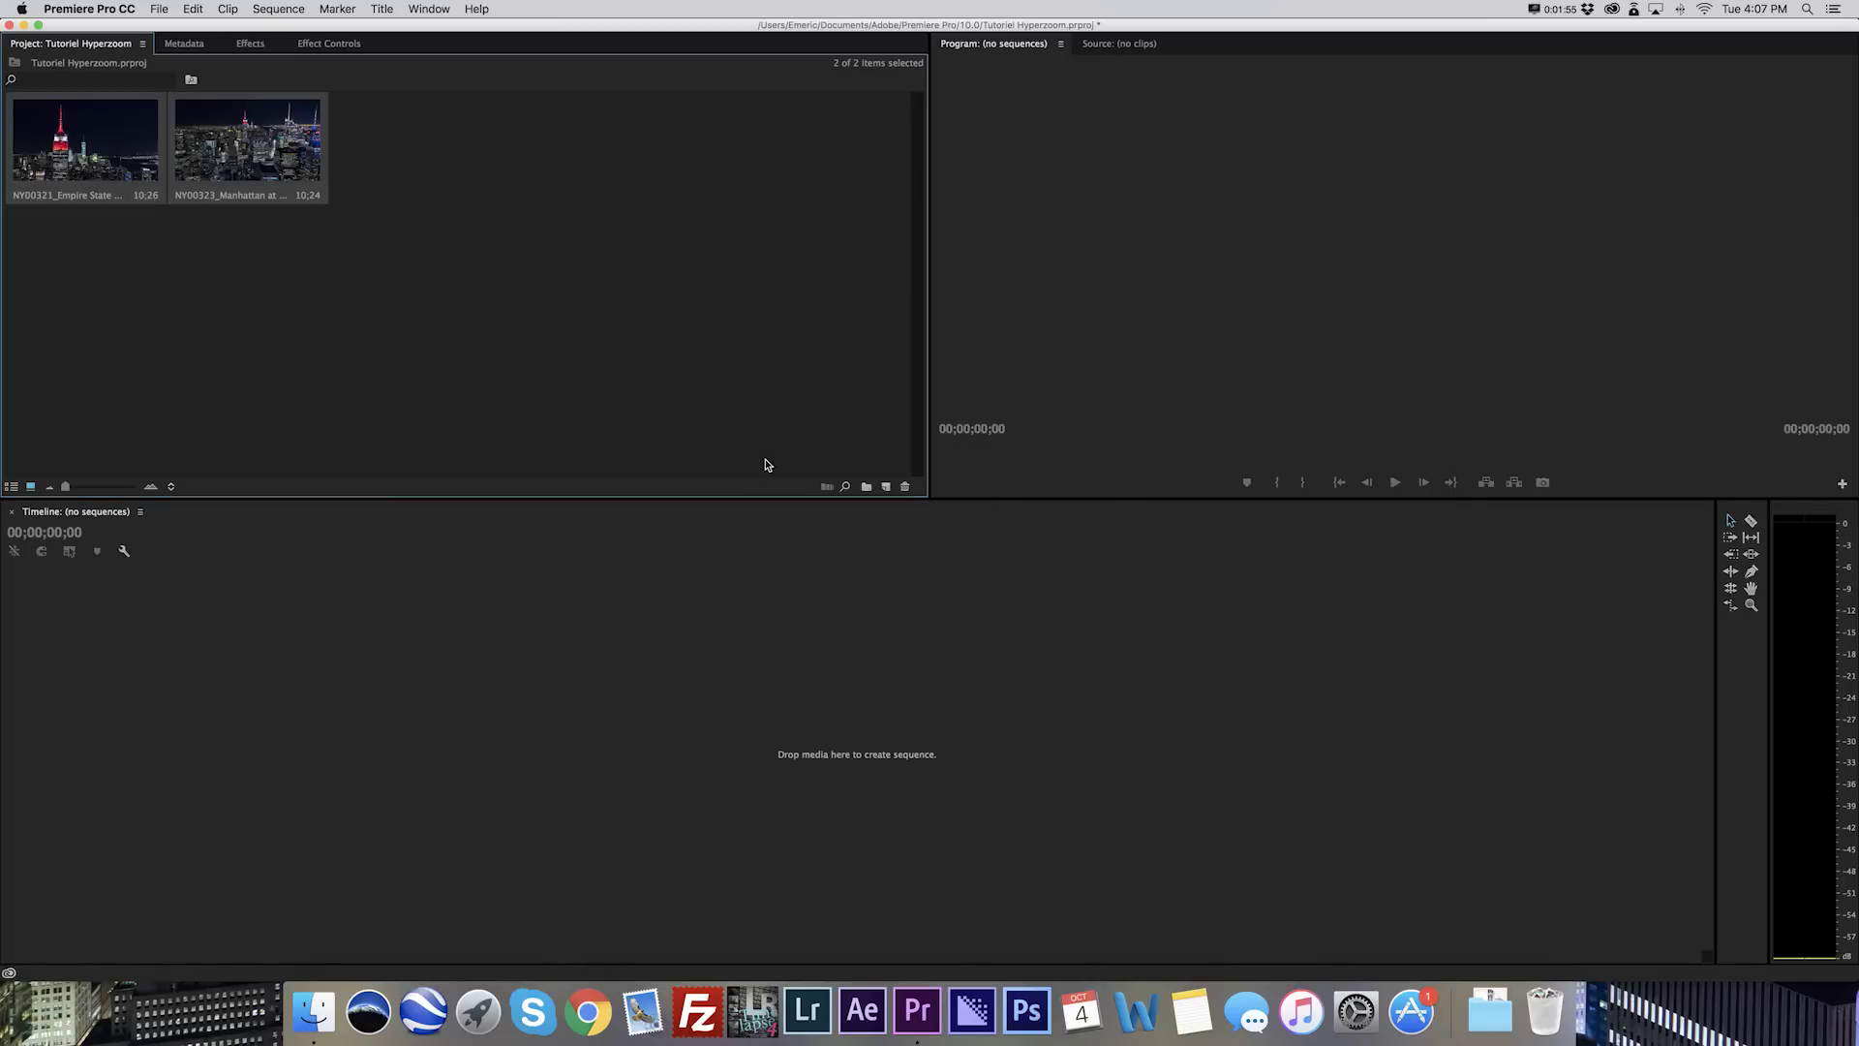
# Start a new sequence and set its editing mode to Custom.
pyautogui.click(158, 10)
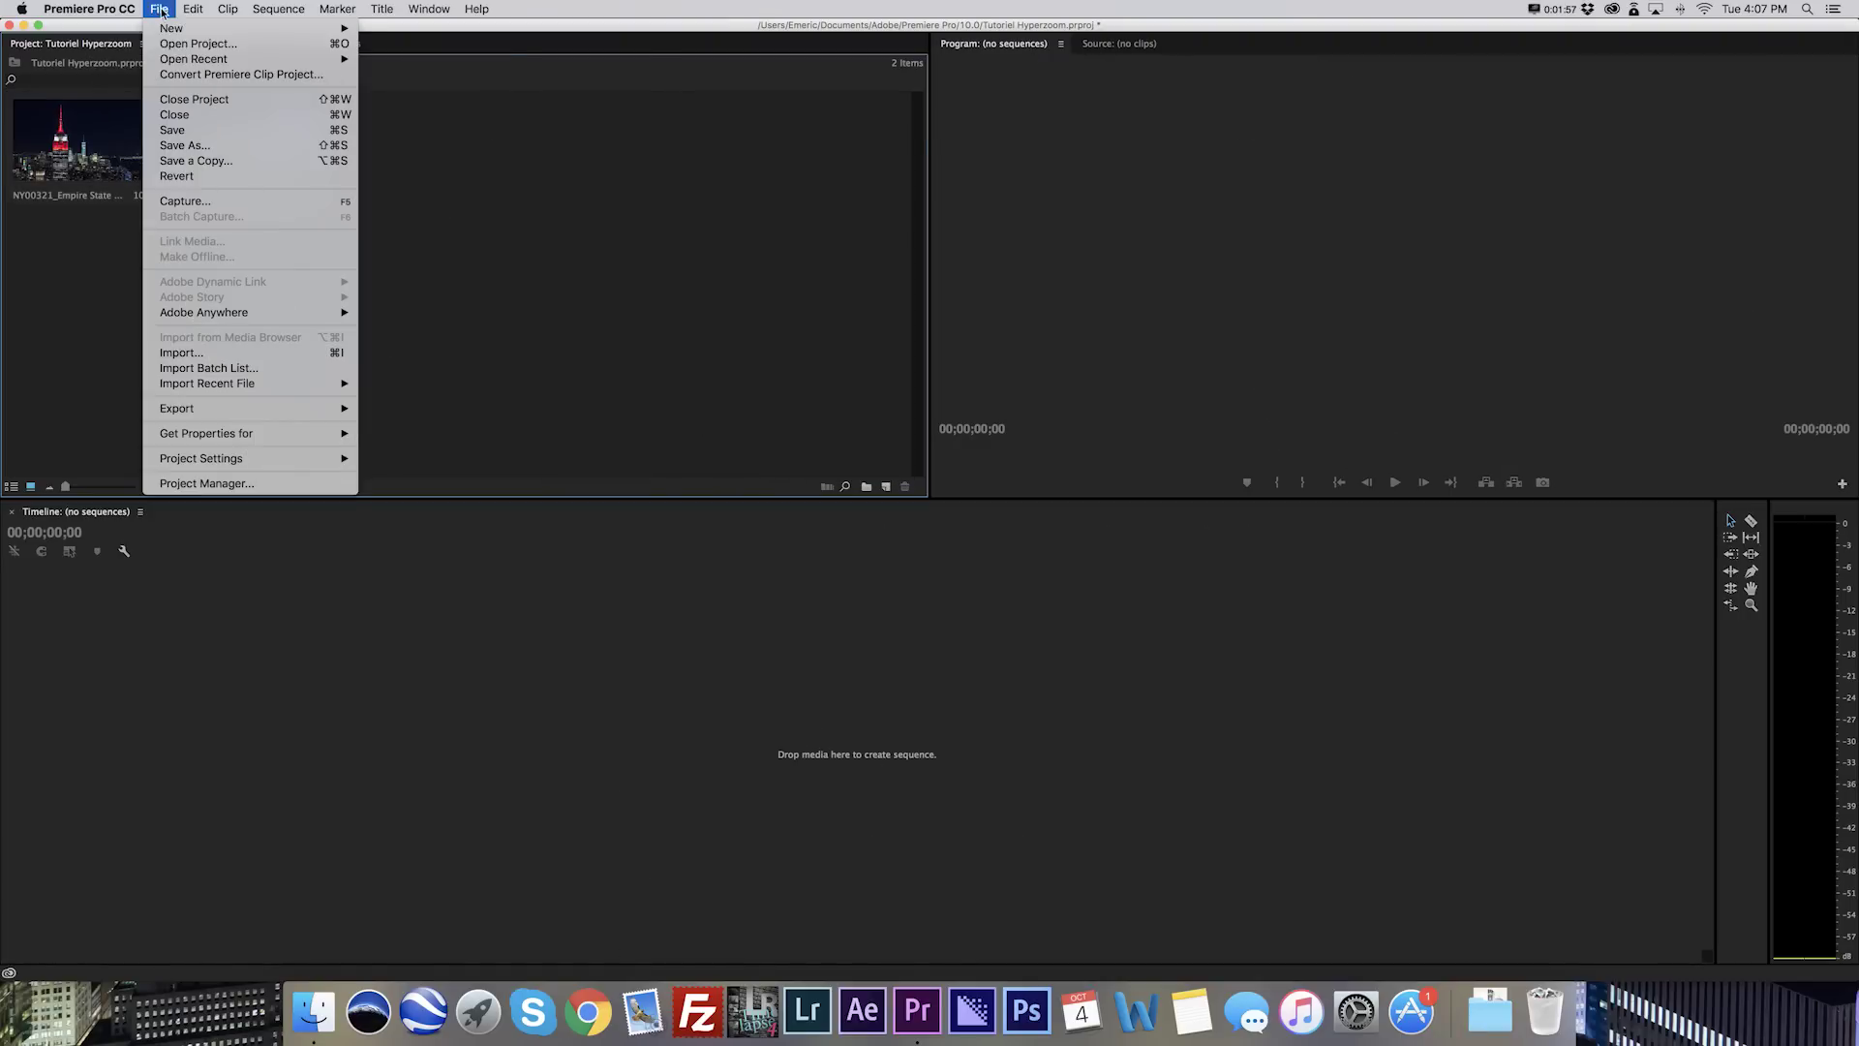
pyautogui.moveTo(194, 28)
pyautogui.click(412, 50)
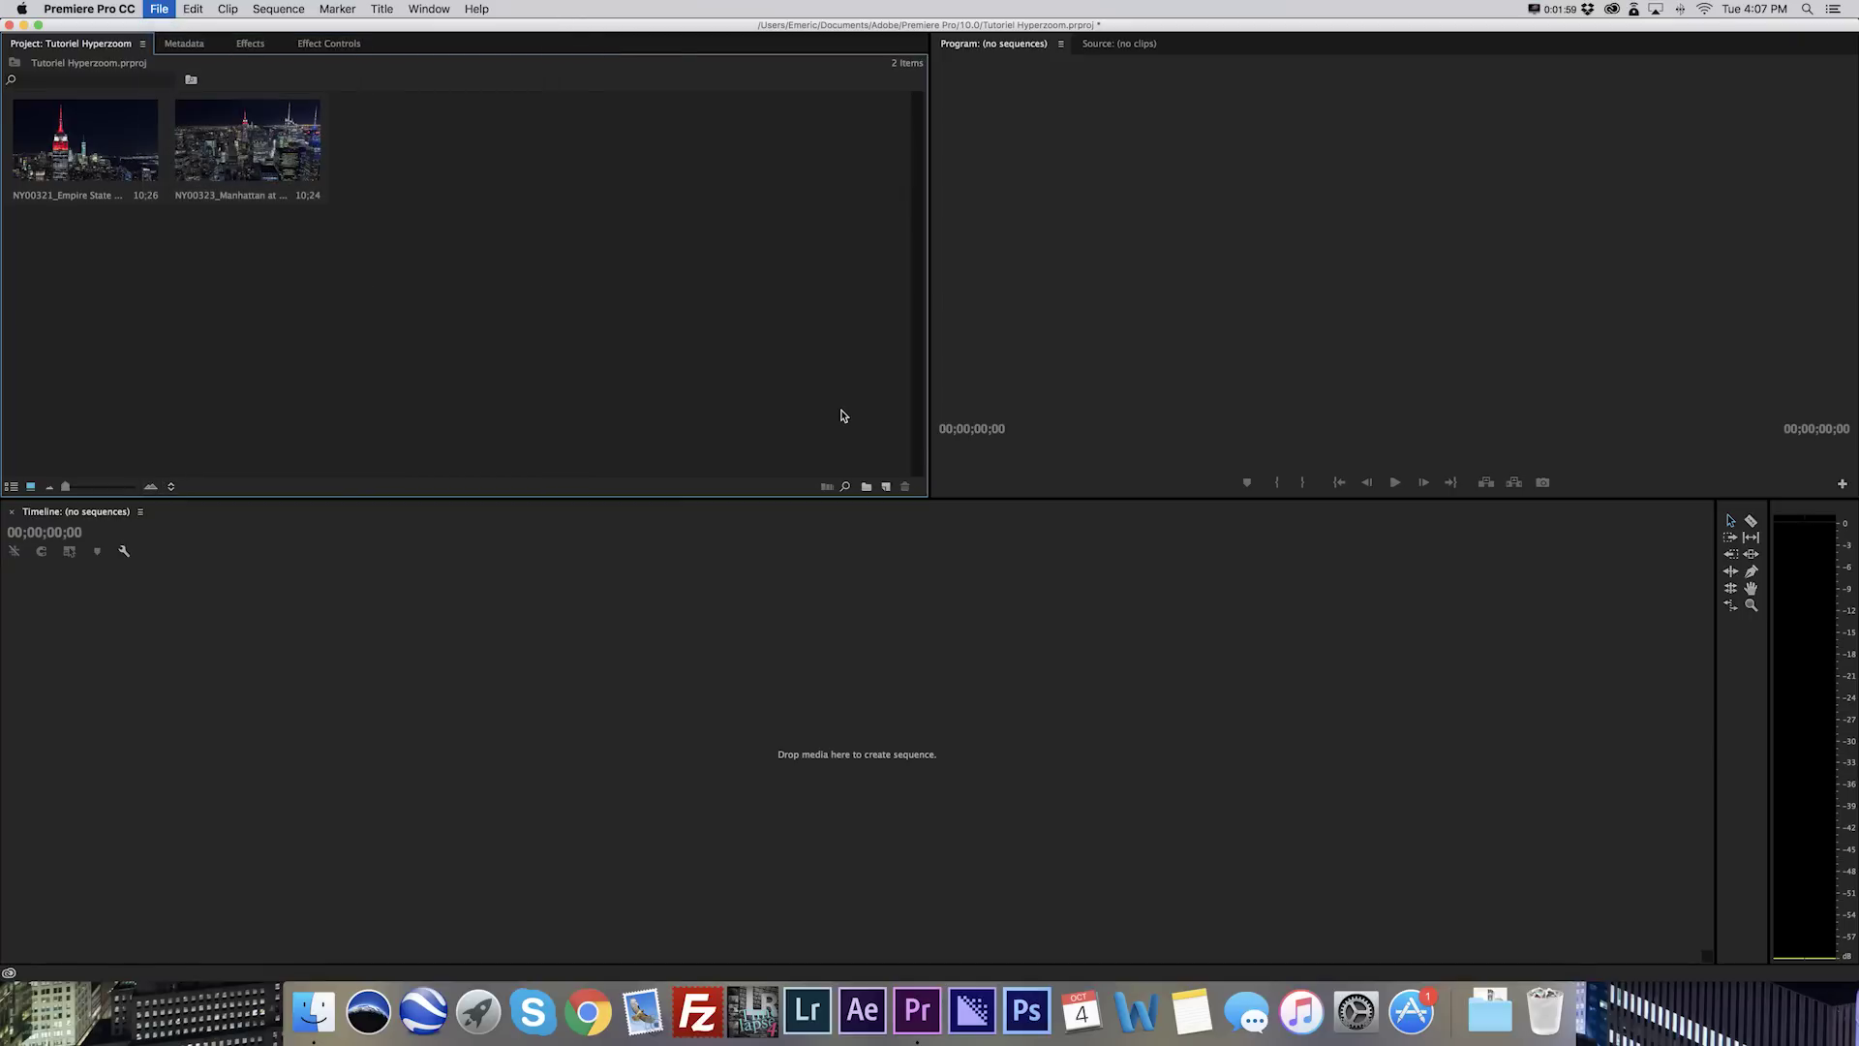
pyautogui.click(778, 256)
pyautogui.click(789, 280)
pyautogui.click(786, 243)
# Set frame size 1920×1080, Square Pixels, No Fields, and name the sequence Tutoriel.
pyautogui.click(770, 346)
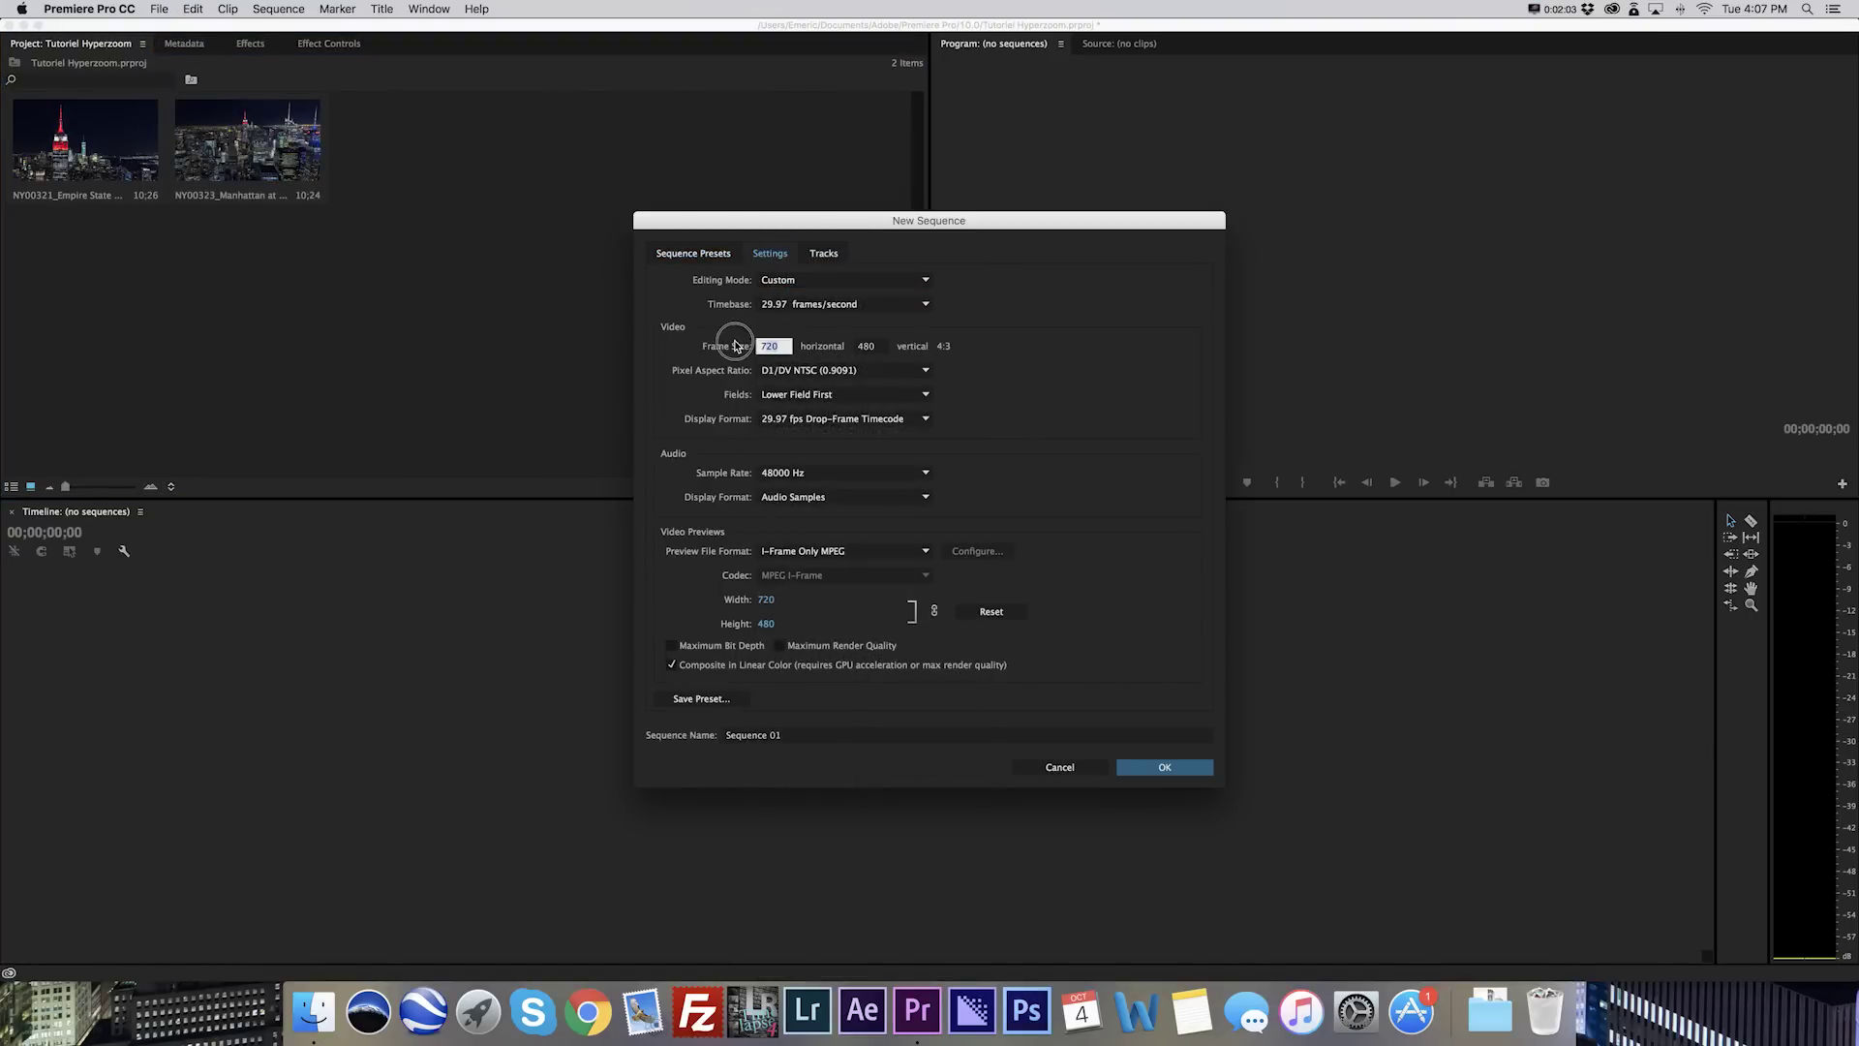
pyautogui.write('1920')
pyautogui.press('Tab')
pyautogui.write('1')
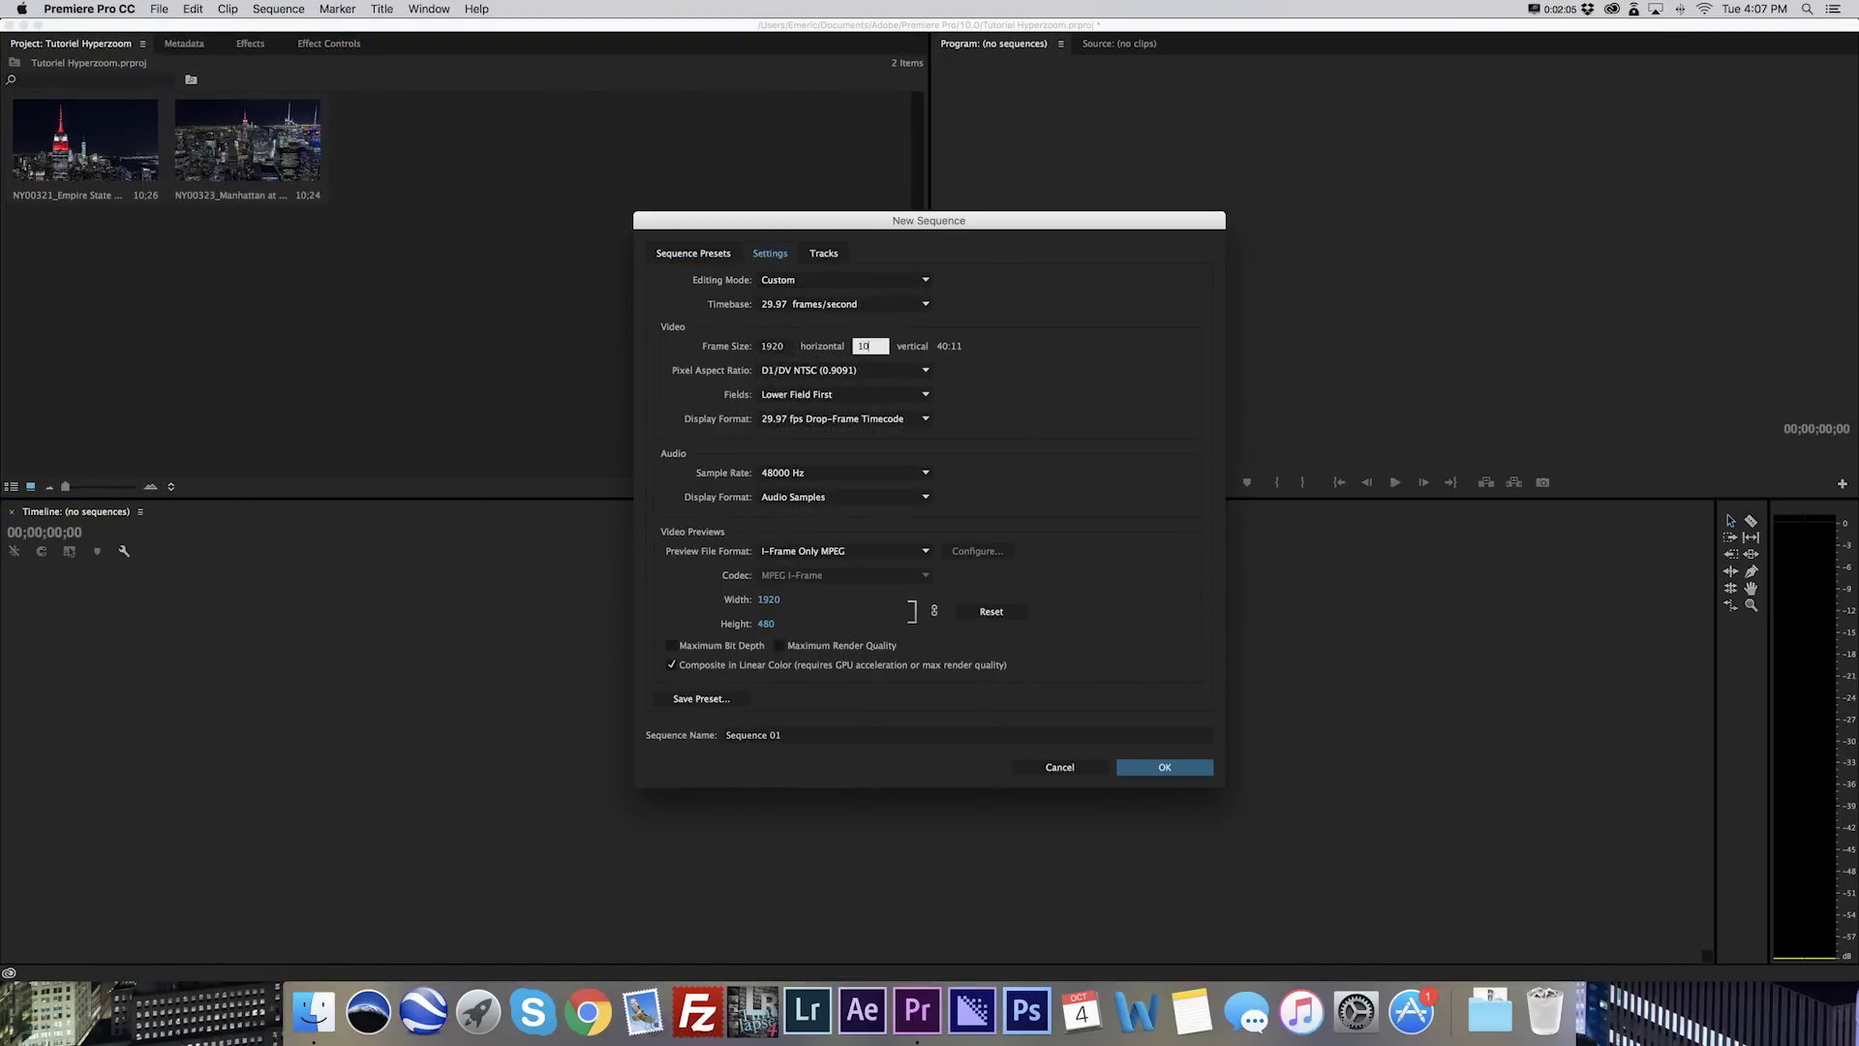
pyautogui.write('80')
pyautogui.click(804, 370)
pyautogui.click(804, 384)
pyautogui.click(838, 394)
pyautogui.click(853, 410)
pyautogui.click(678, 735)
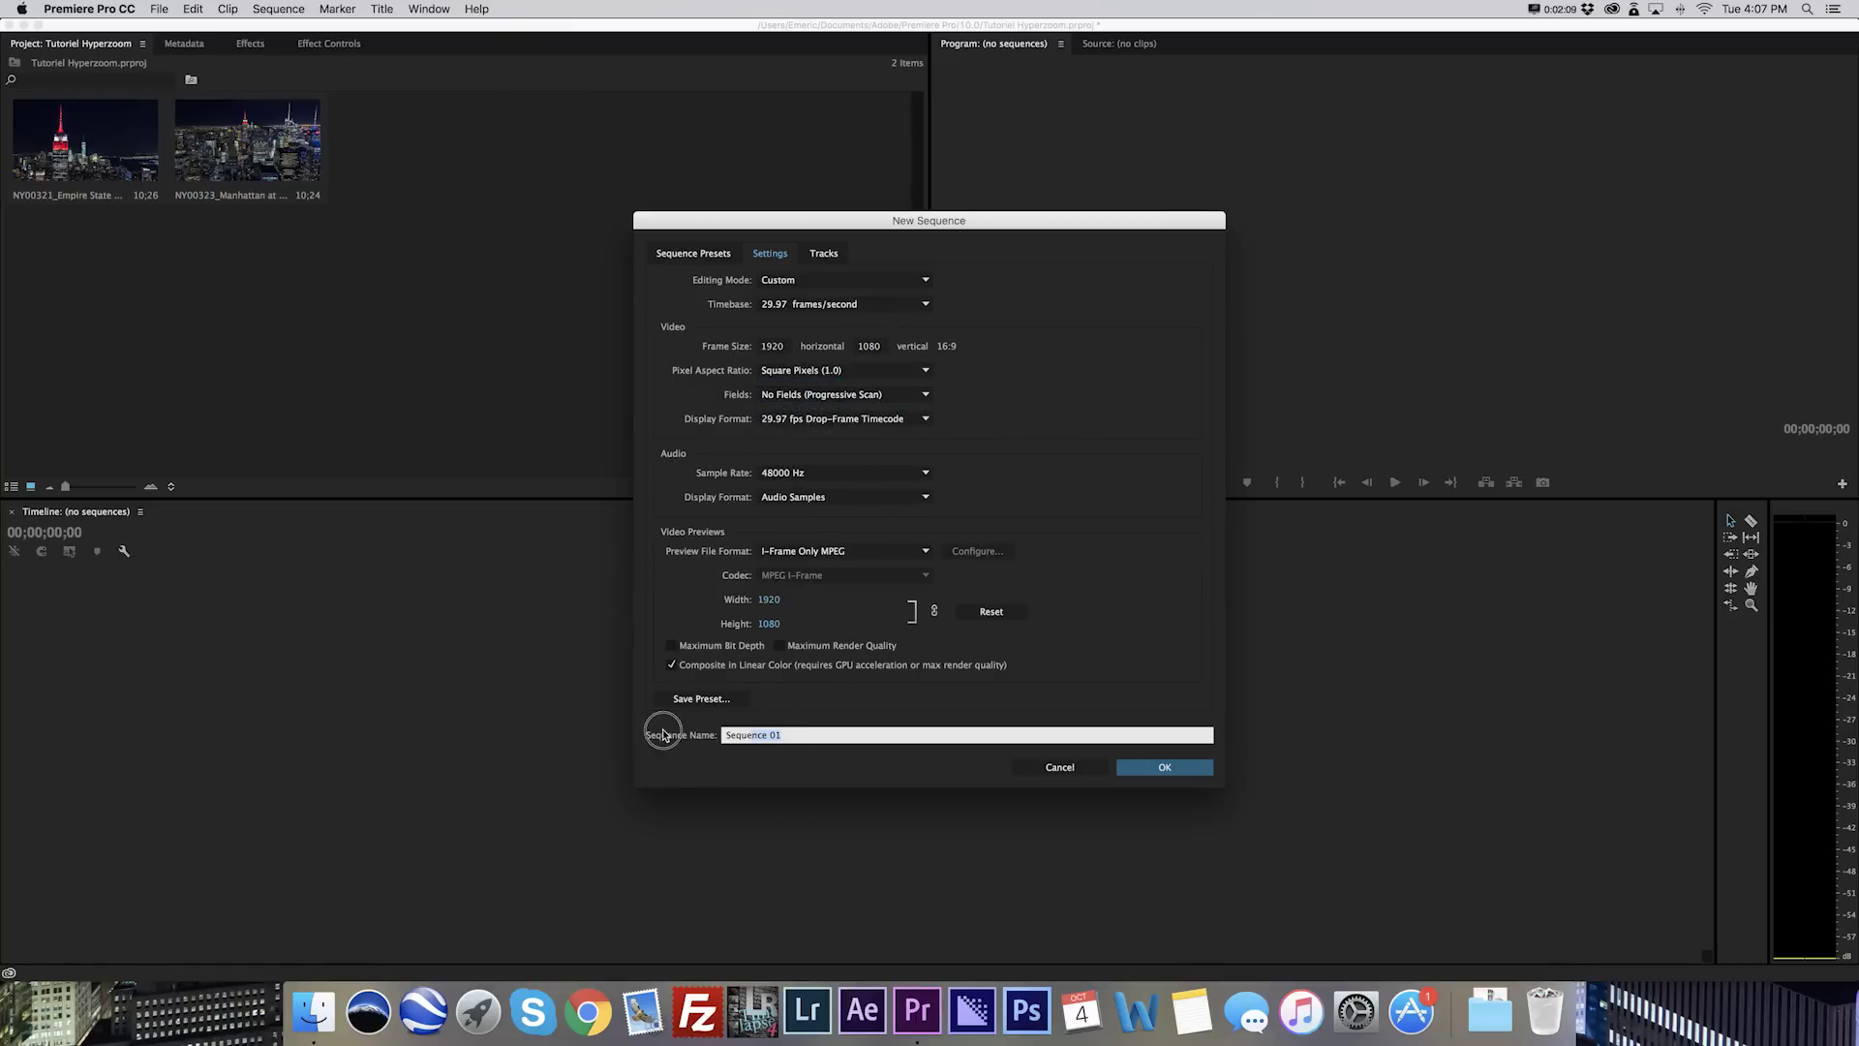
pyautogui.write('Tutoriel')
# Create the Tutoriel sequence and place the Manhattan at Night clip at its start on Video 2.
pyautogui.click(1150, 770)
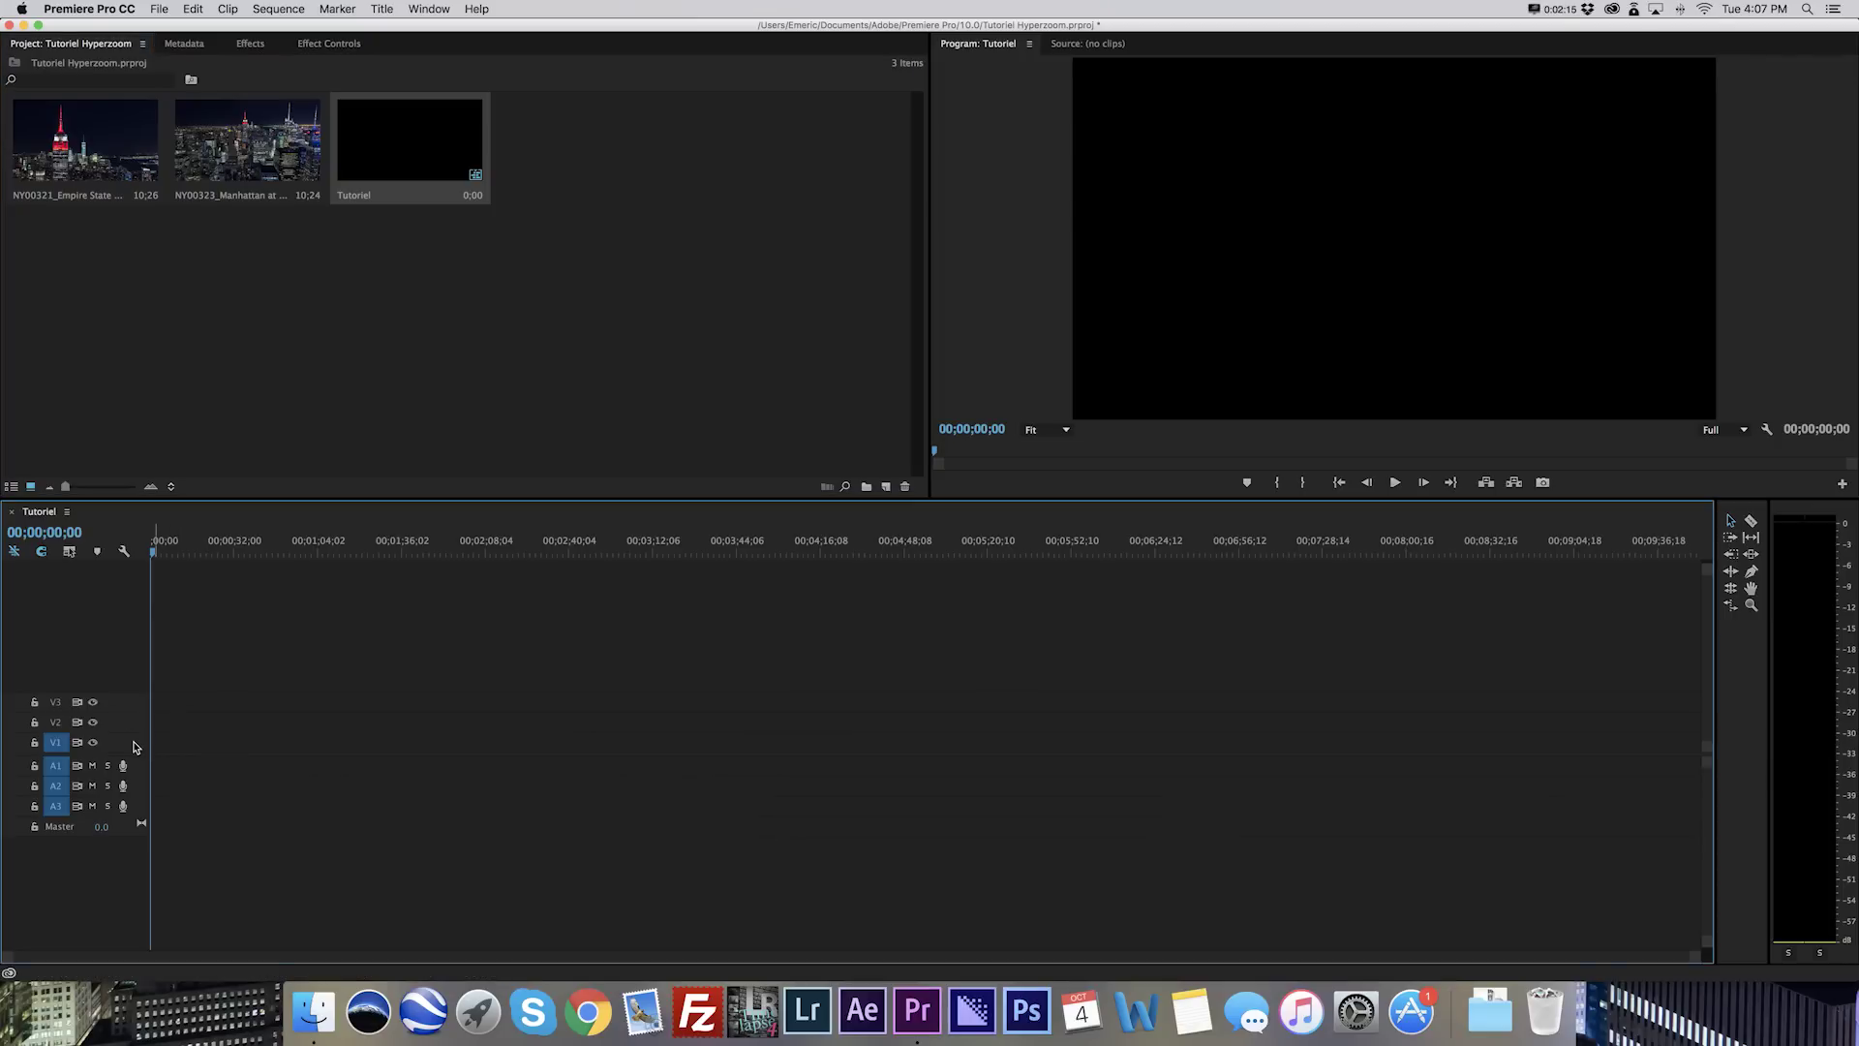
pyautogui.doubleClick(135, 747)
pyautogui.click(200, 409)
pyautogui.click(249, 179)
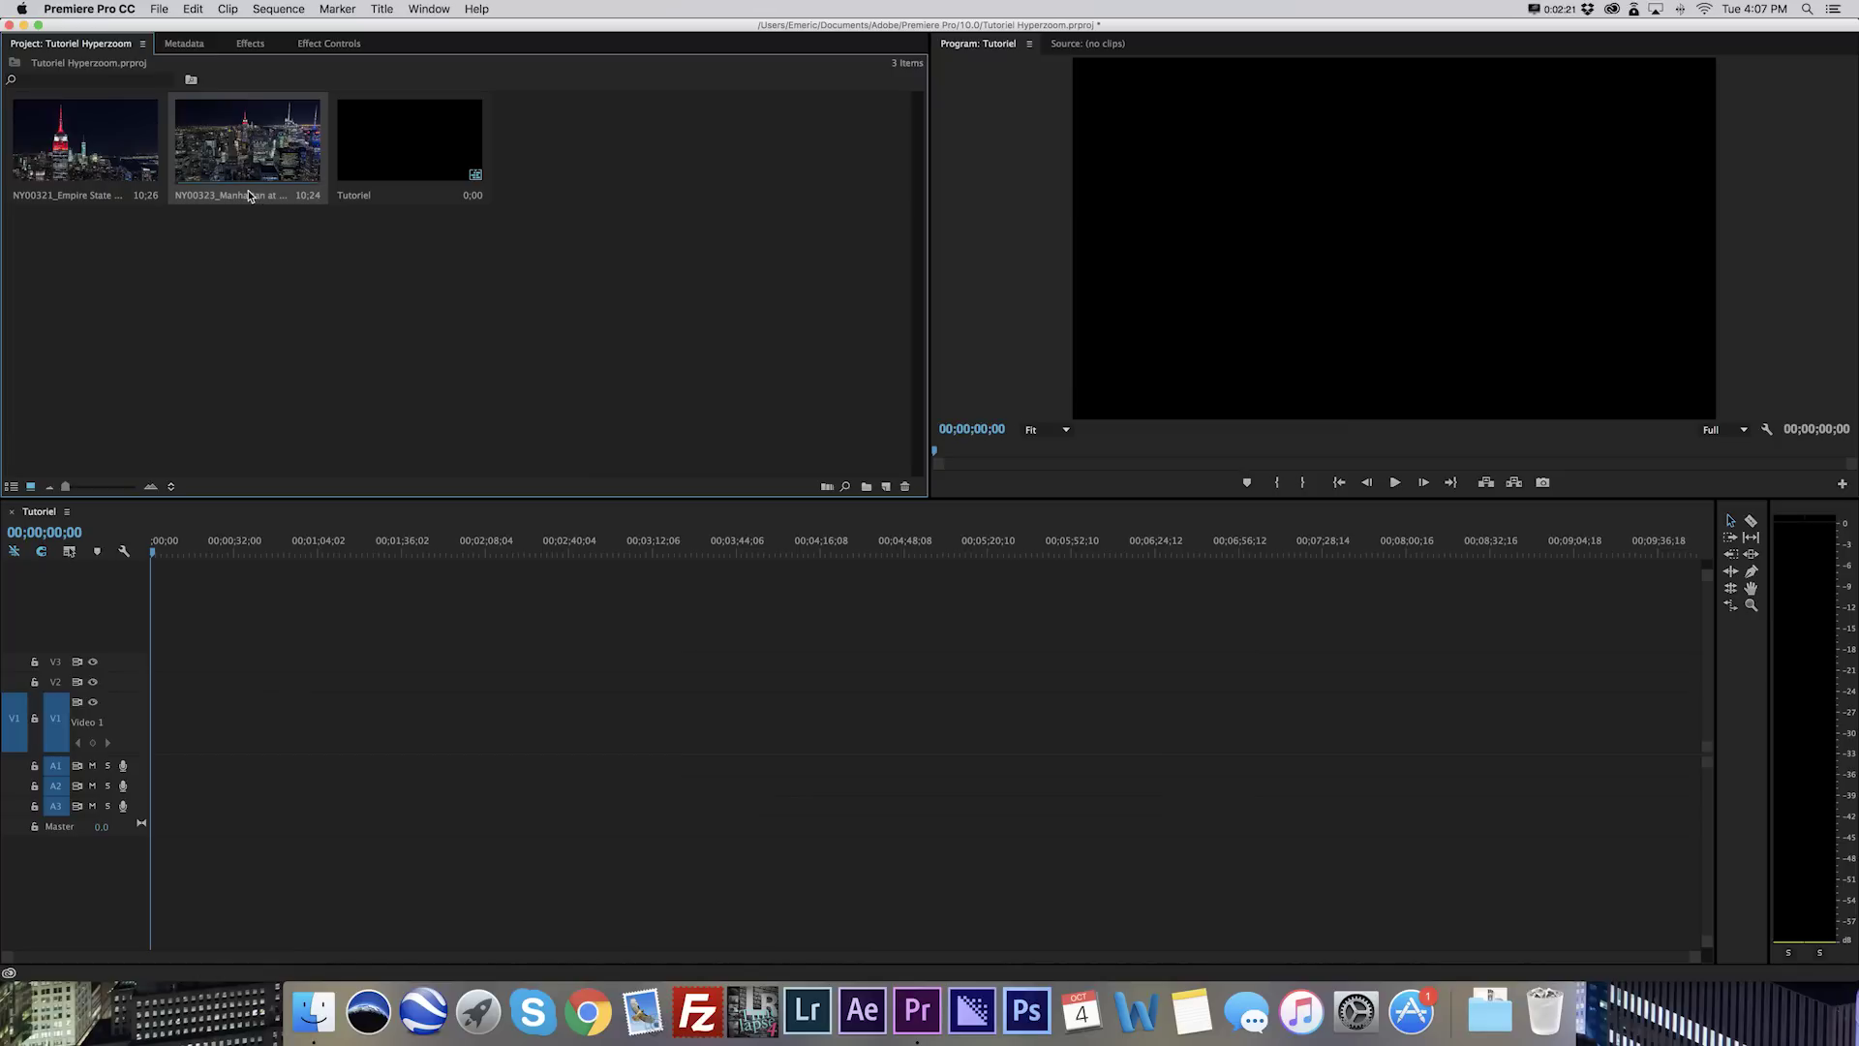
pyautogui.moveTo(249, 197); pyautogui.dragTo(162, 684)
pyautogui.doubleClick(126, 682)
pyautogui.click(56, 657)
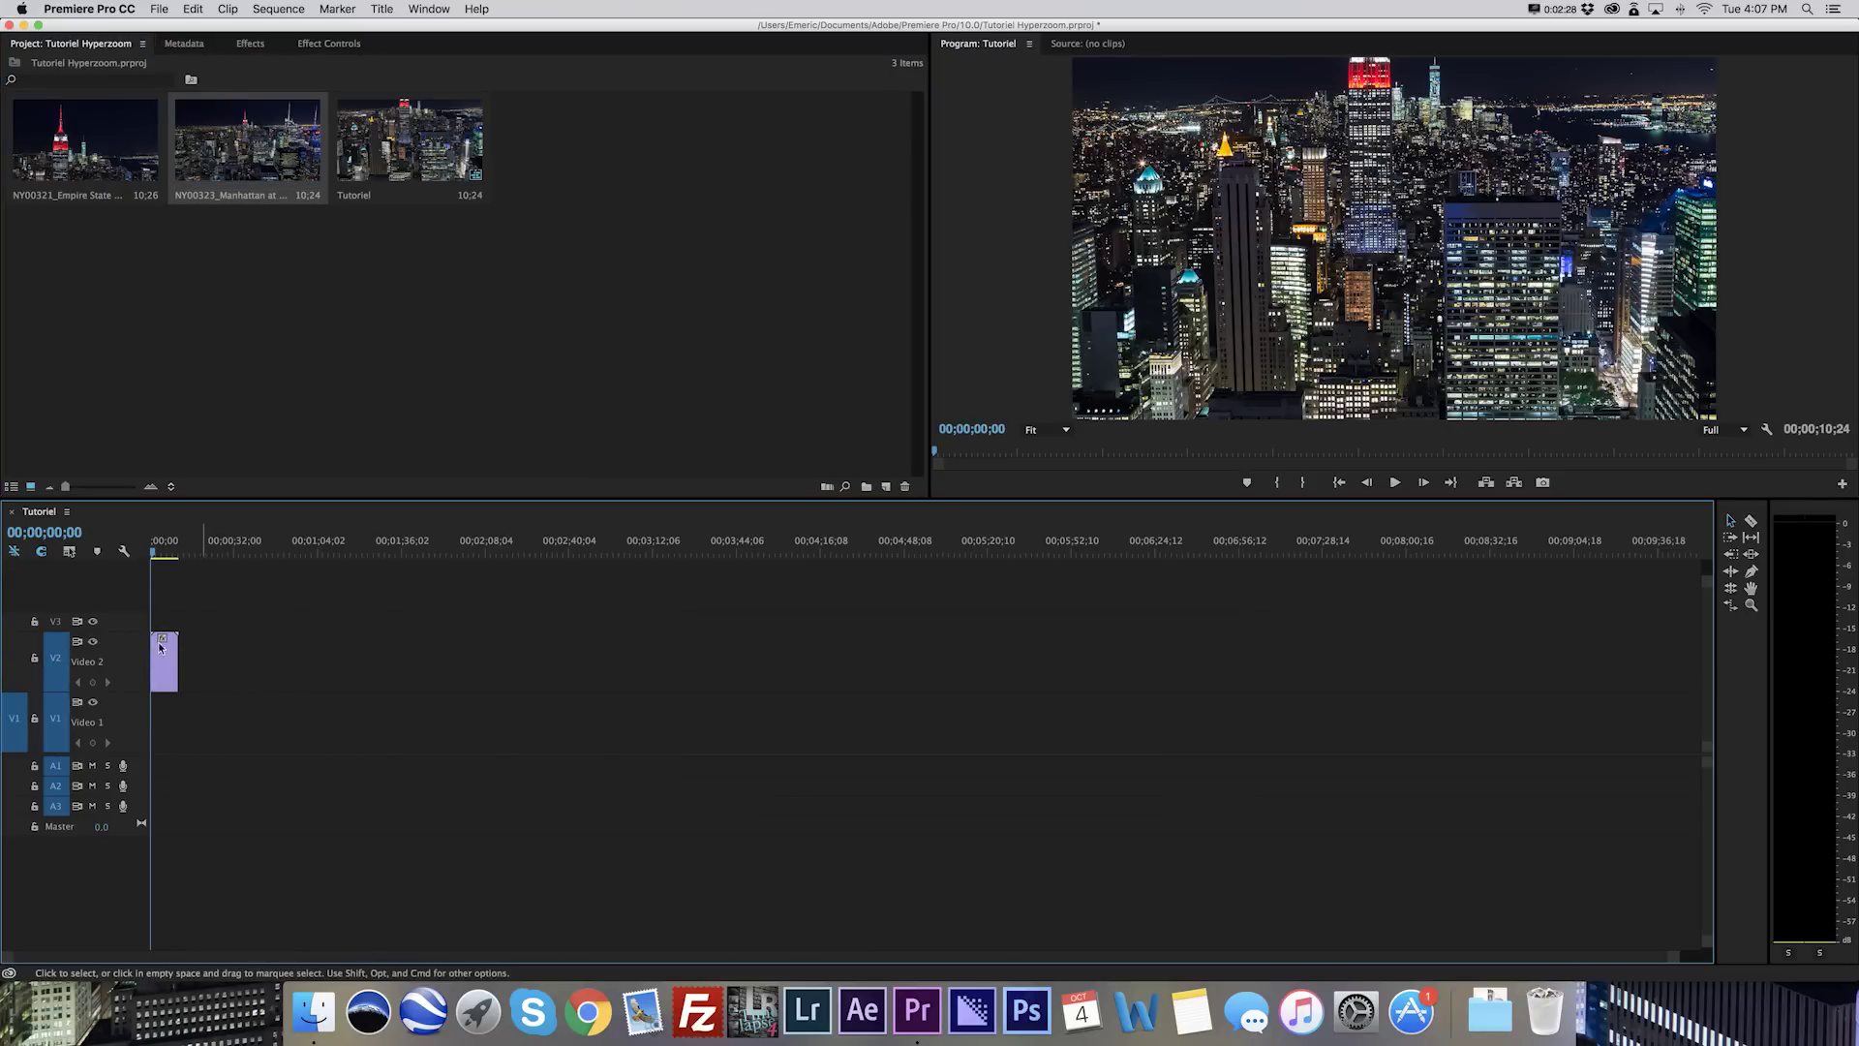
# Place the Empire State clip on Video 1 after Manhattan and zoom the timeline to fit.
pyautogui.click(94, 147)
pyautogui.moveTo(94, 147); pyautogui.dragTo(180, 716)
pyautogui.click(183, 547)
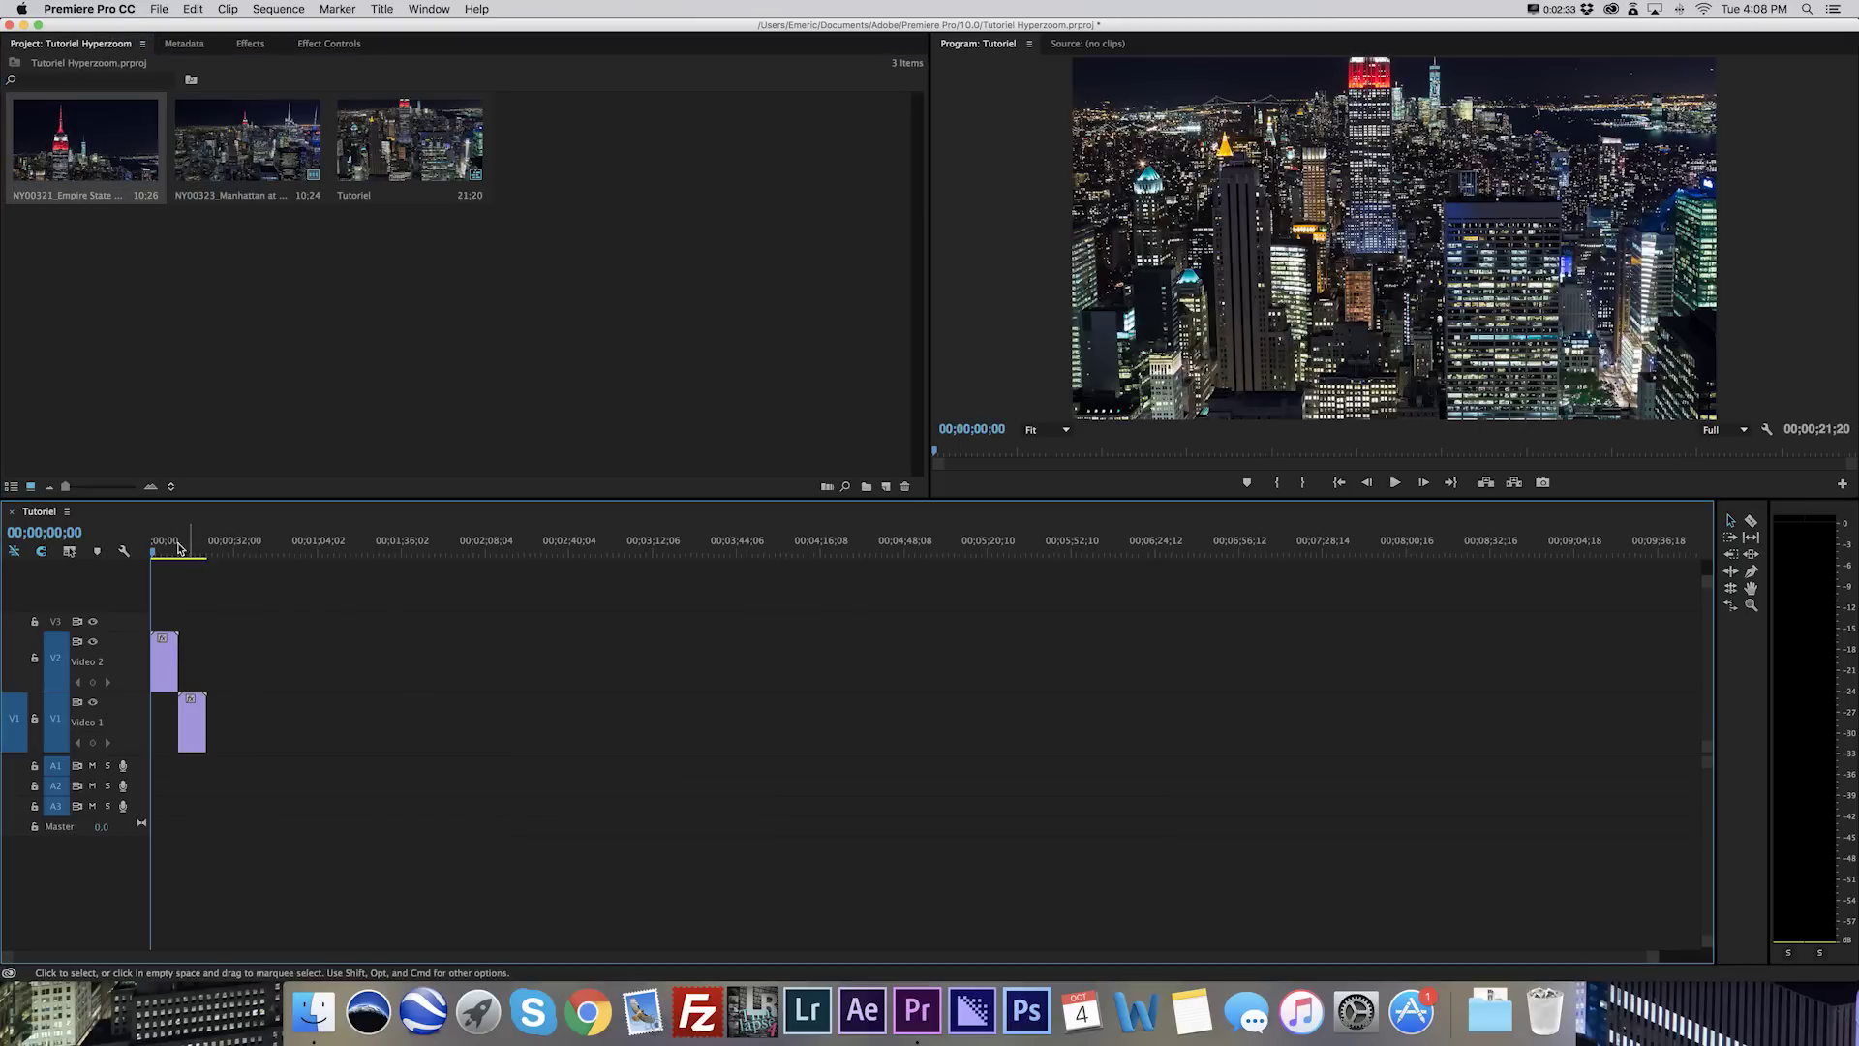
pyautogui.press('\\')
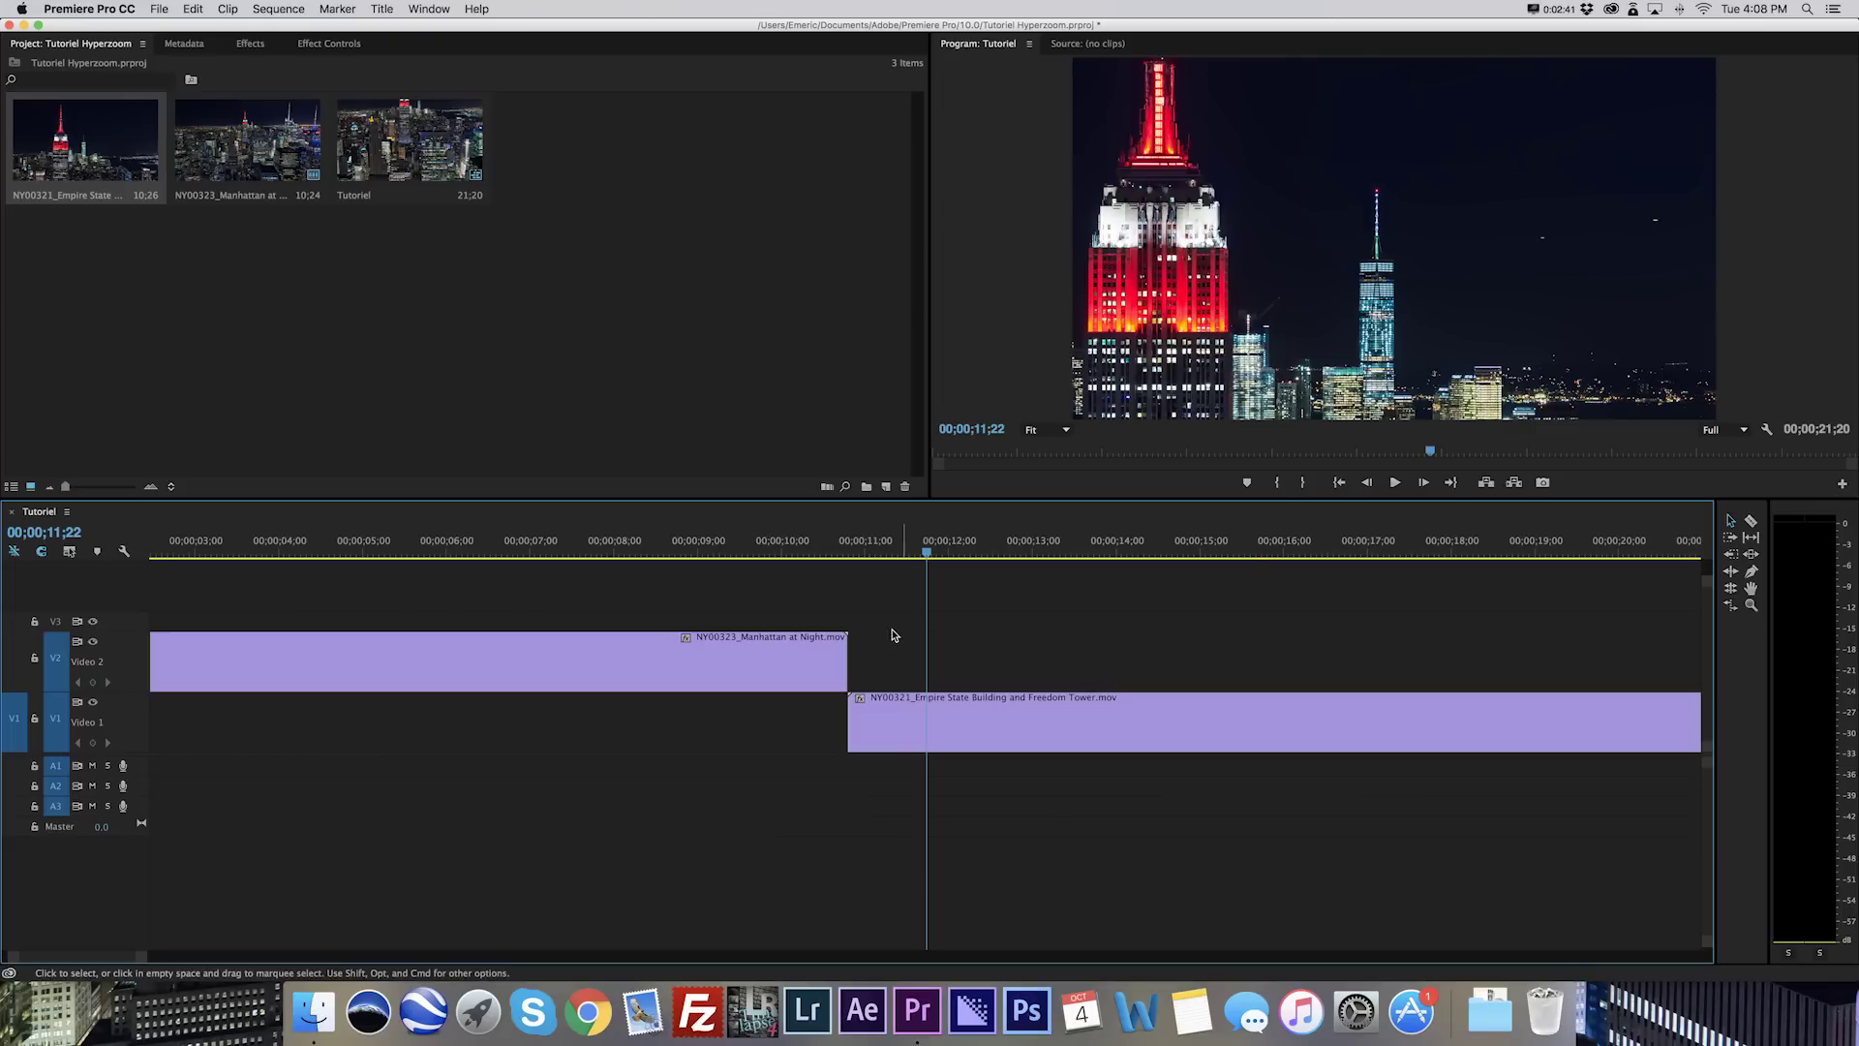
pyautogui.moveTo(907, 615); pyautogui.dragTo(815, 734)
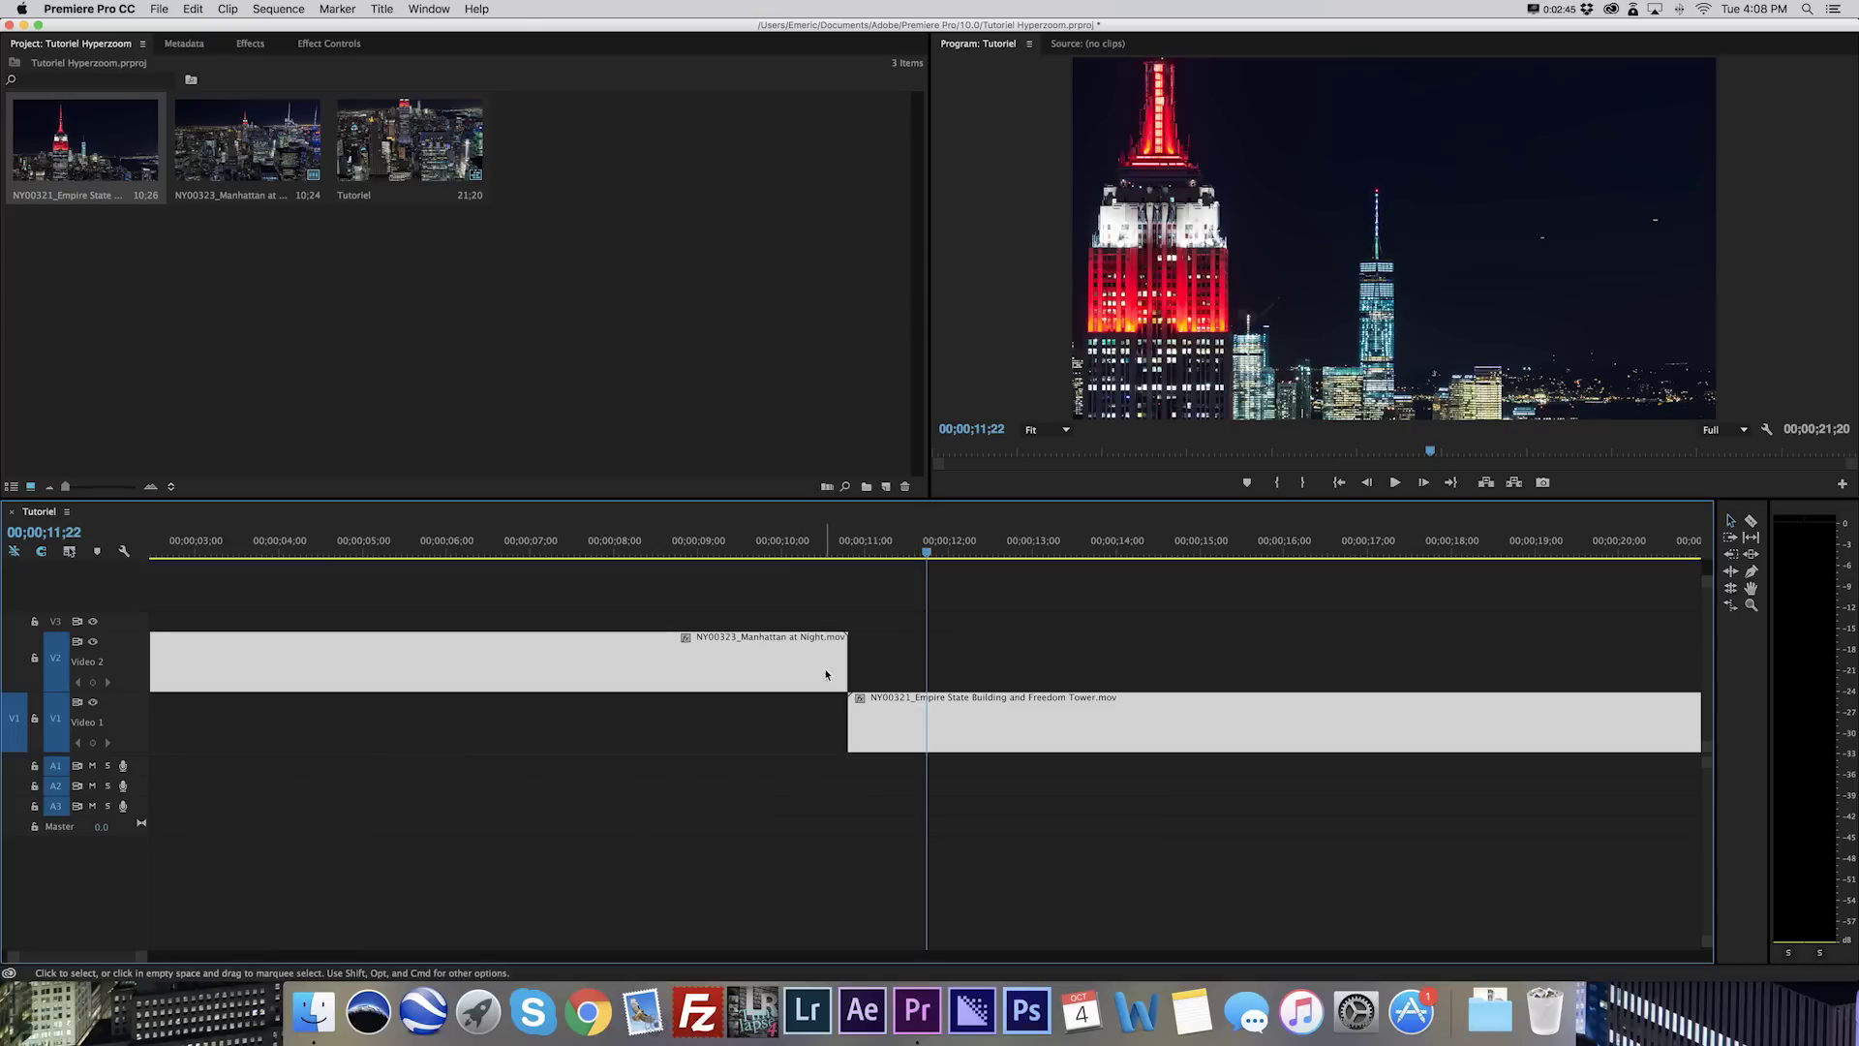
# Apply Scale to Frame Size to both clips, then scrub into the Manhattan clip to check.
pyautogui.rightClick(829, 670)
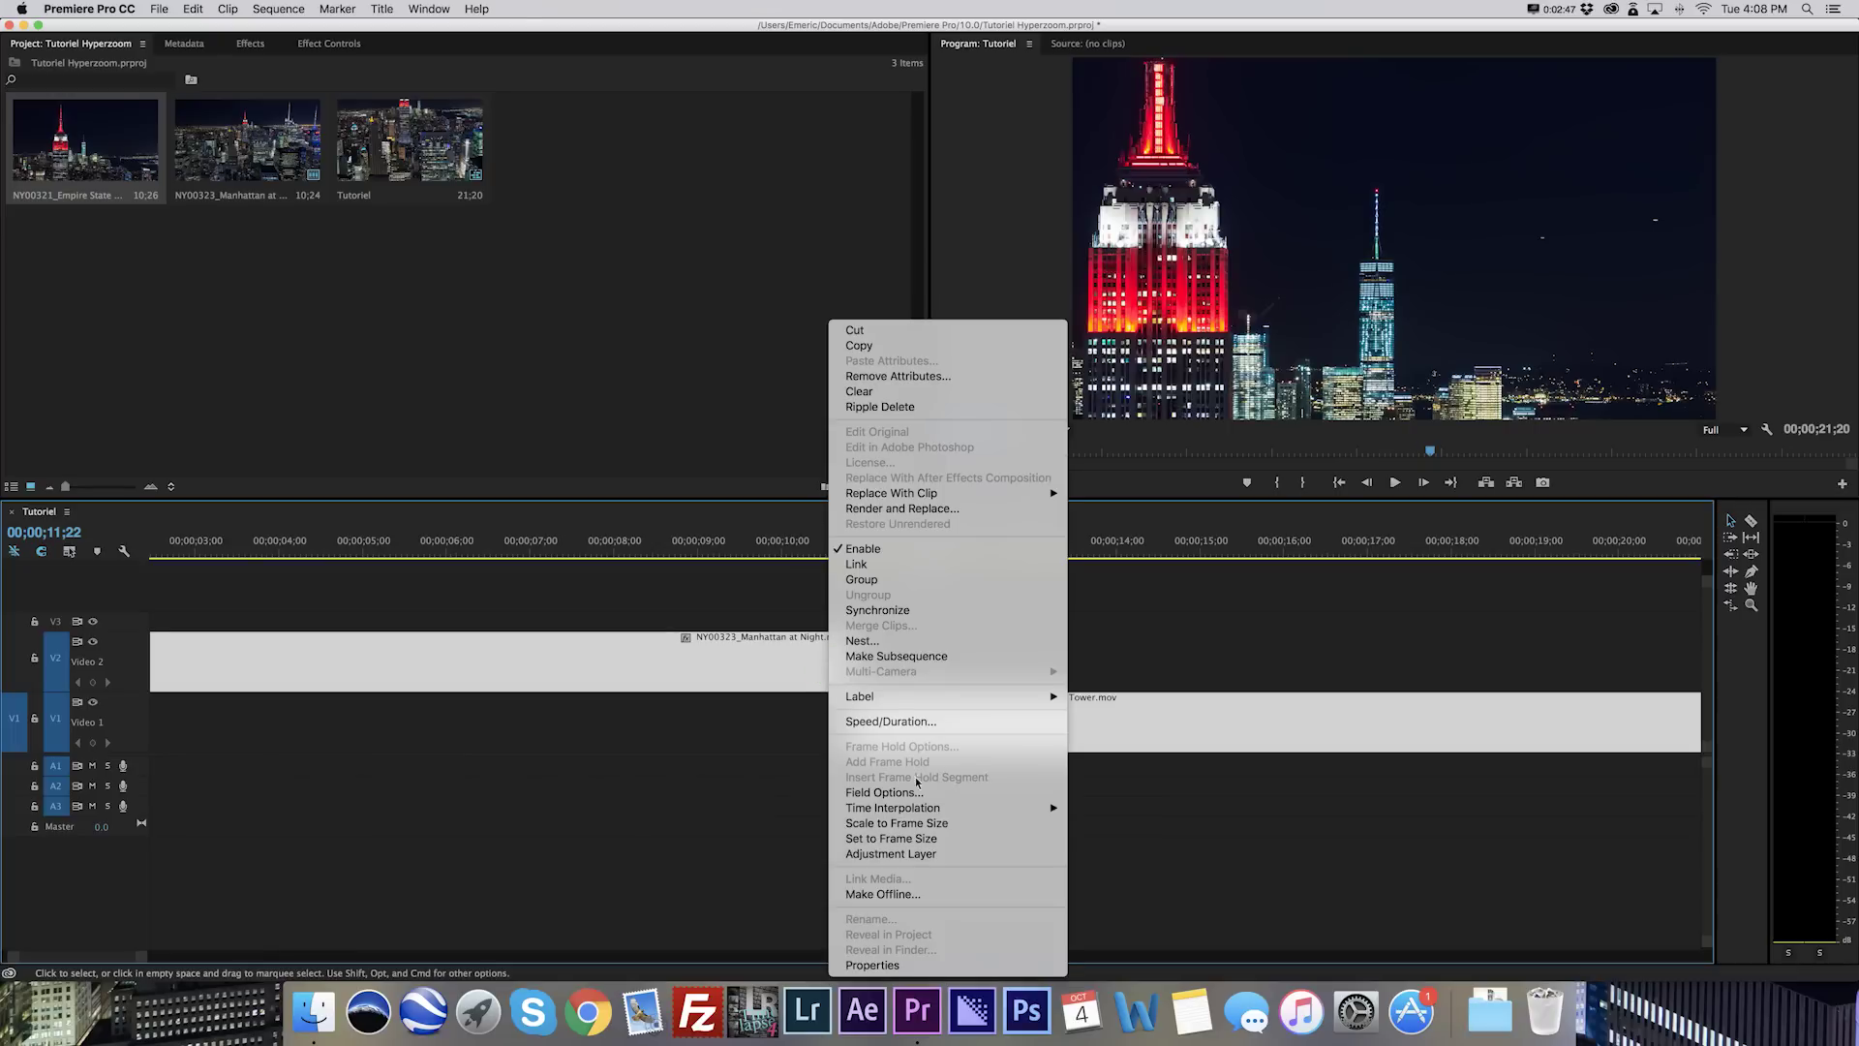
pyautogui.click(936, 824)
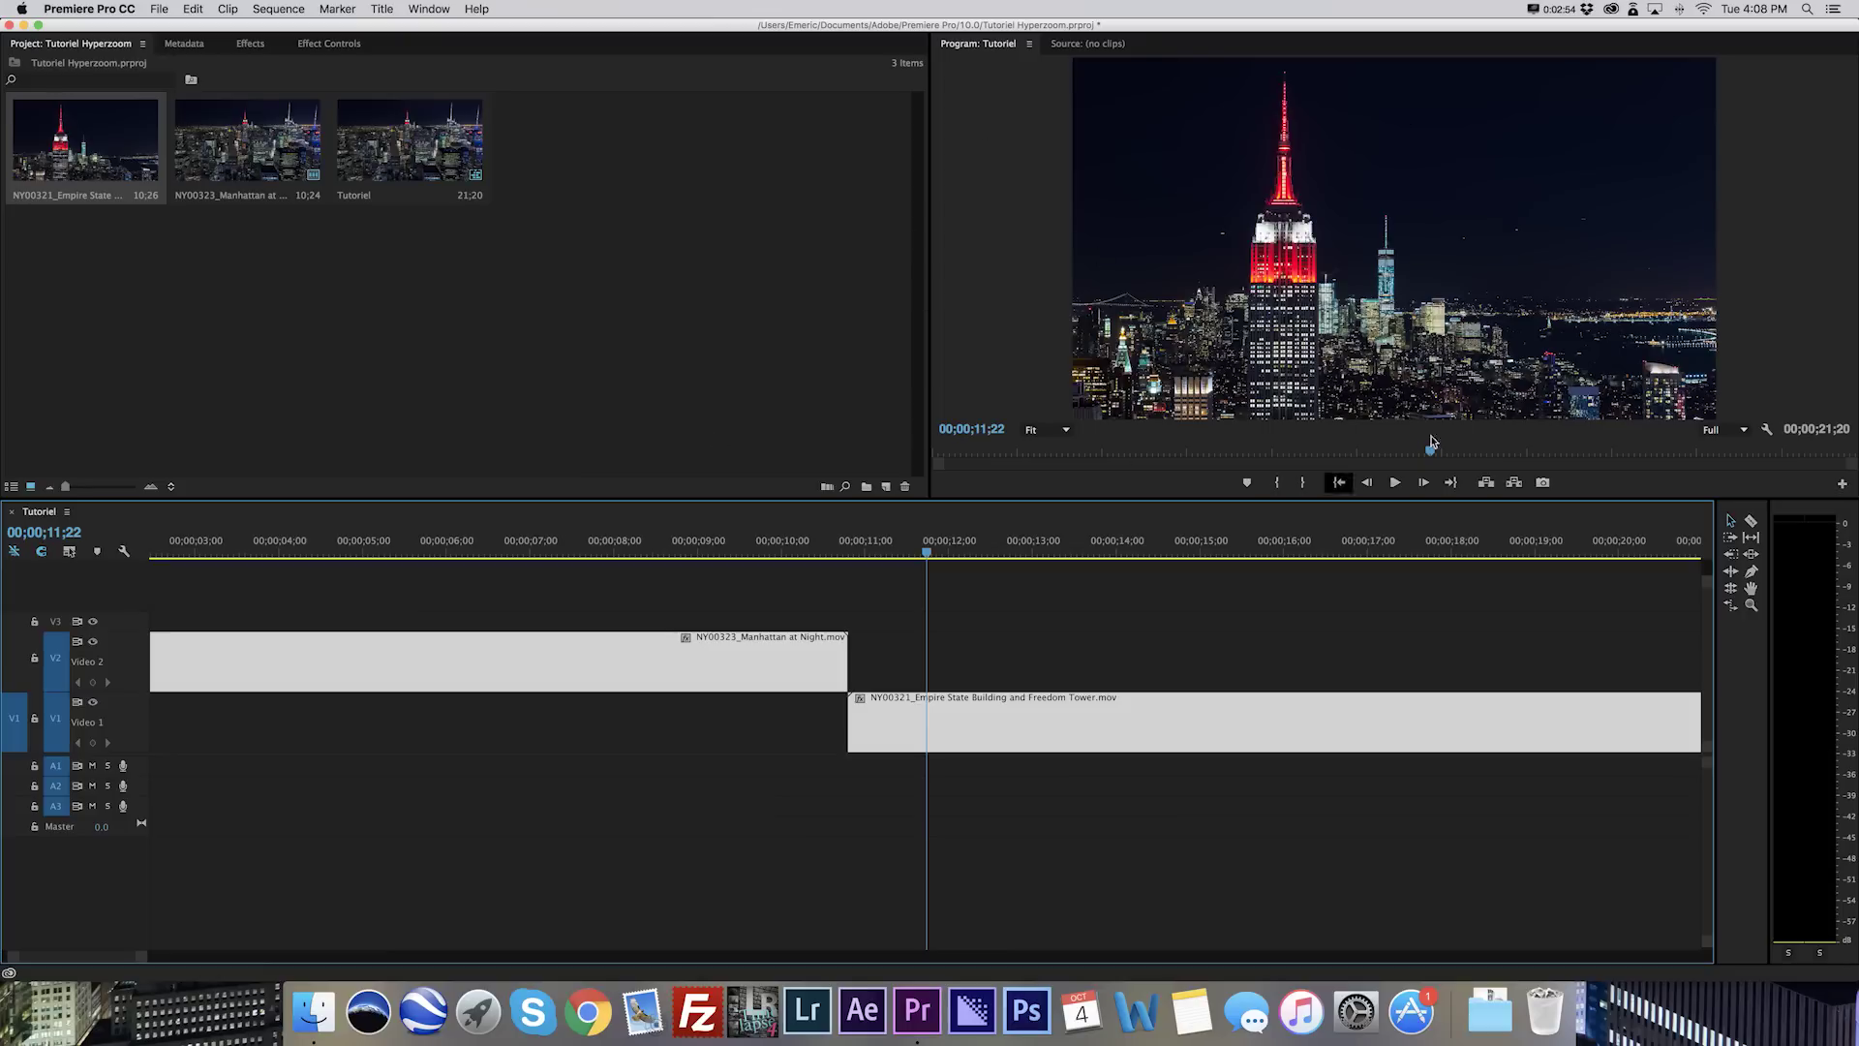
pyautogui.press('super+a')
pyautogui.moveTo(830, 547)
pyautogui.mouseDown()
pyautogui.moveTo(796, 550)
pyautogui.moveTo(918, 555)
pyautogui.mouseUp()
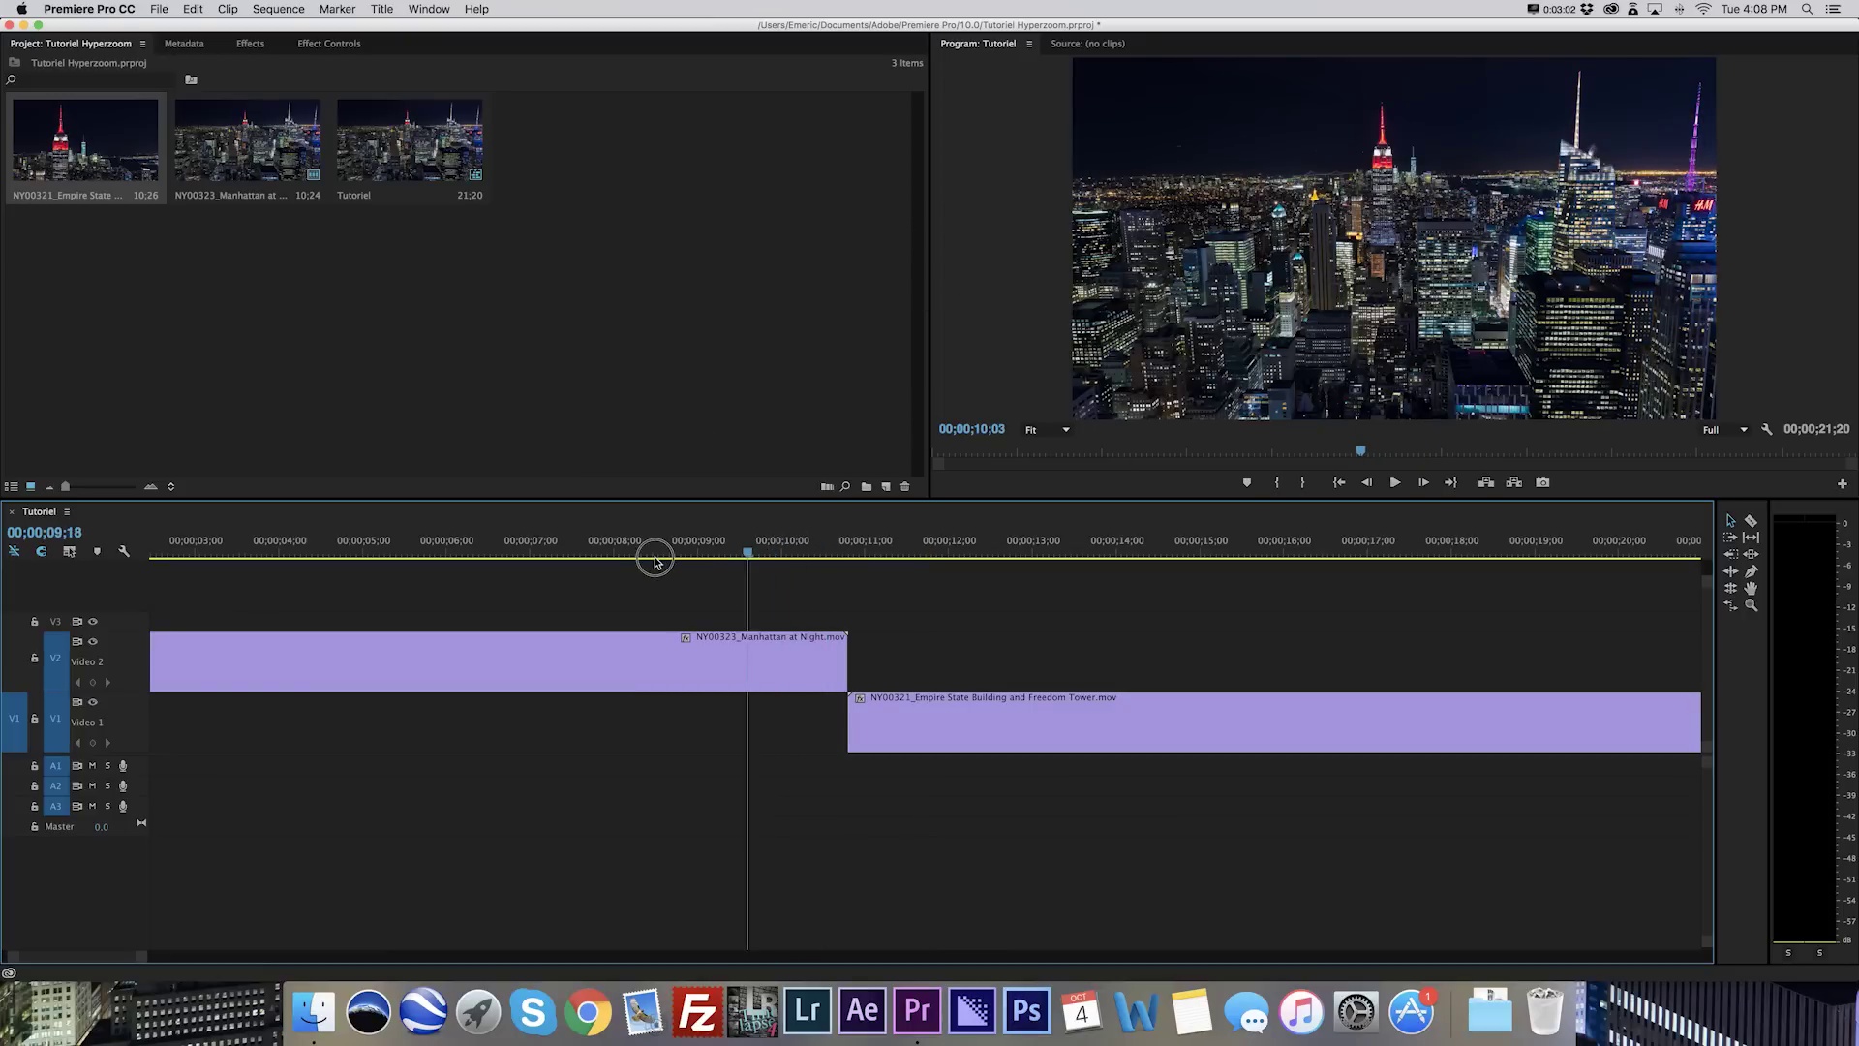
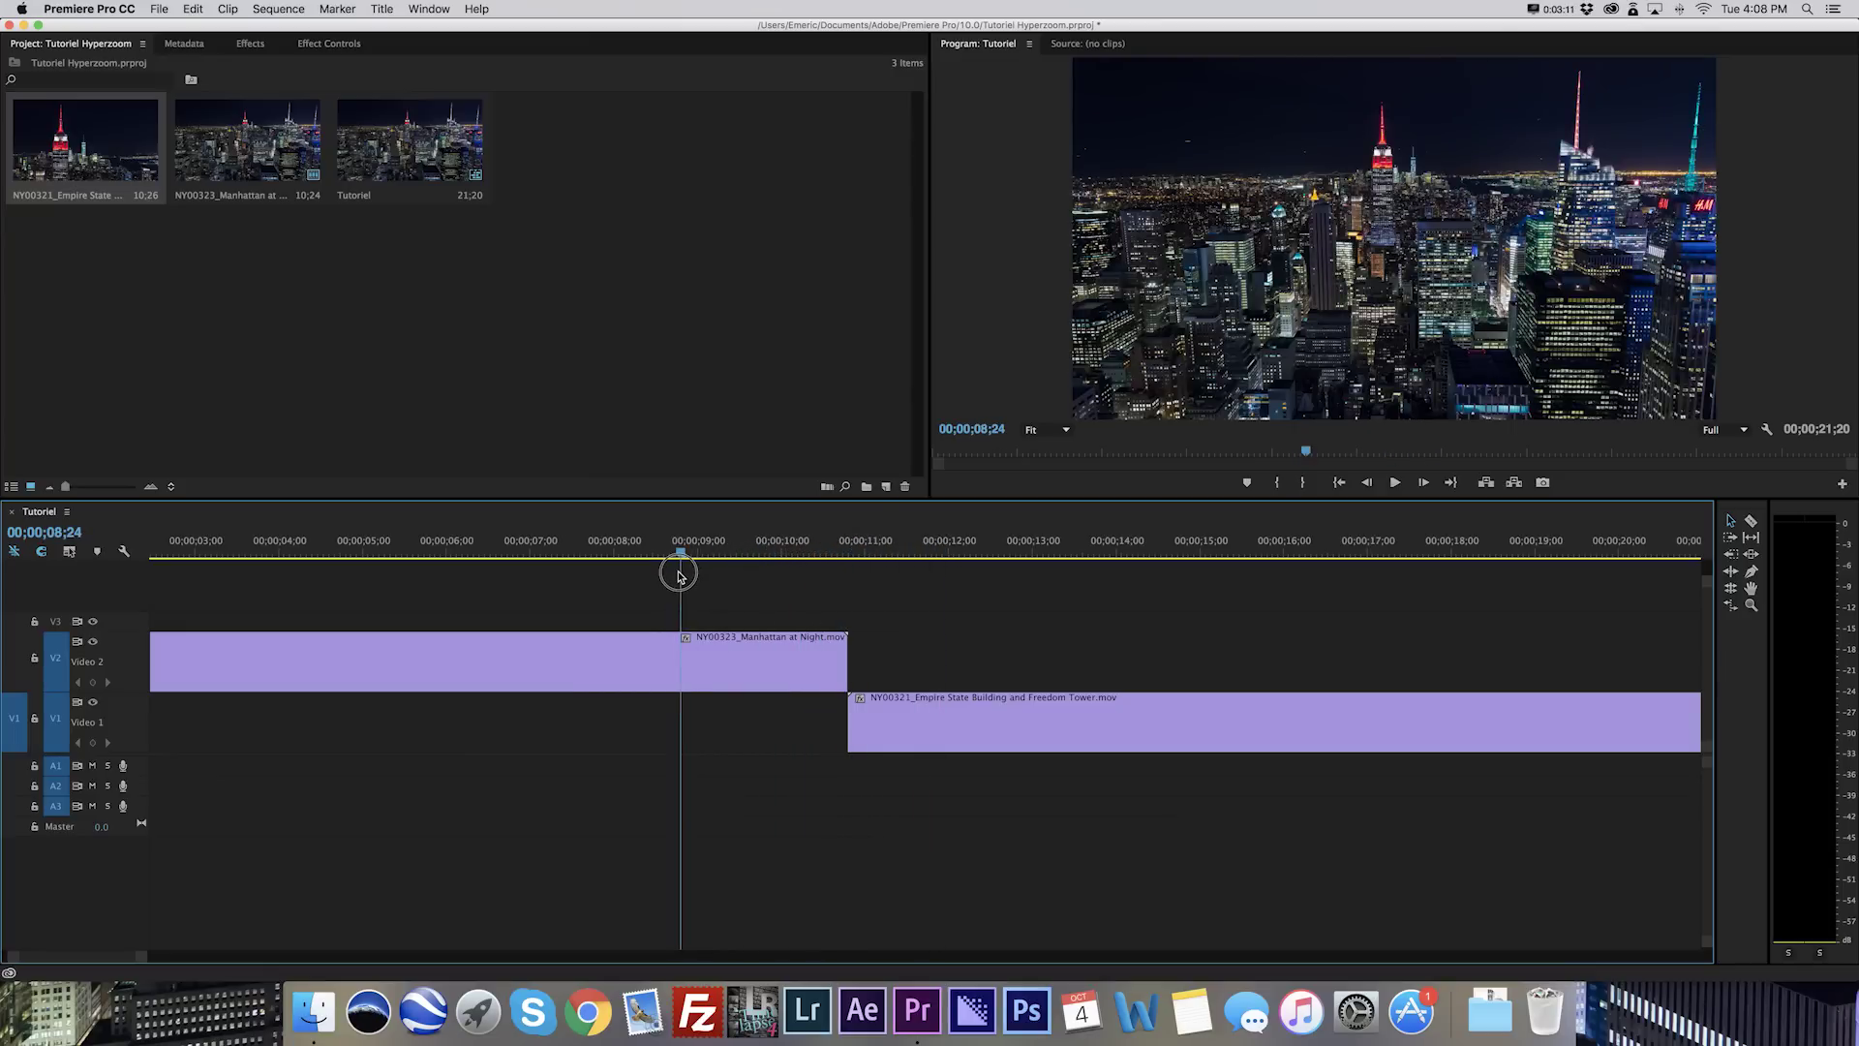
# Preview the clip junction, then trim the Manhattan at Night clip's end back to 10;11.
pyautogui.moveTo(678, 575); pyautogui.dragTo(942, 582)
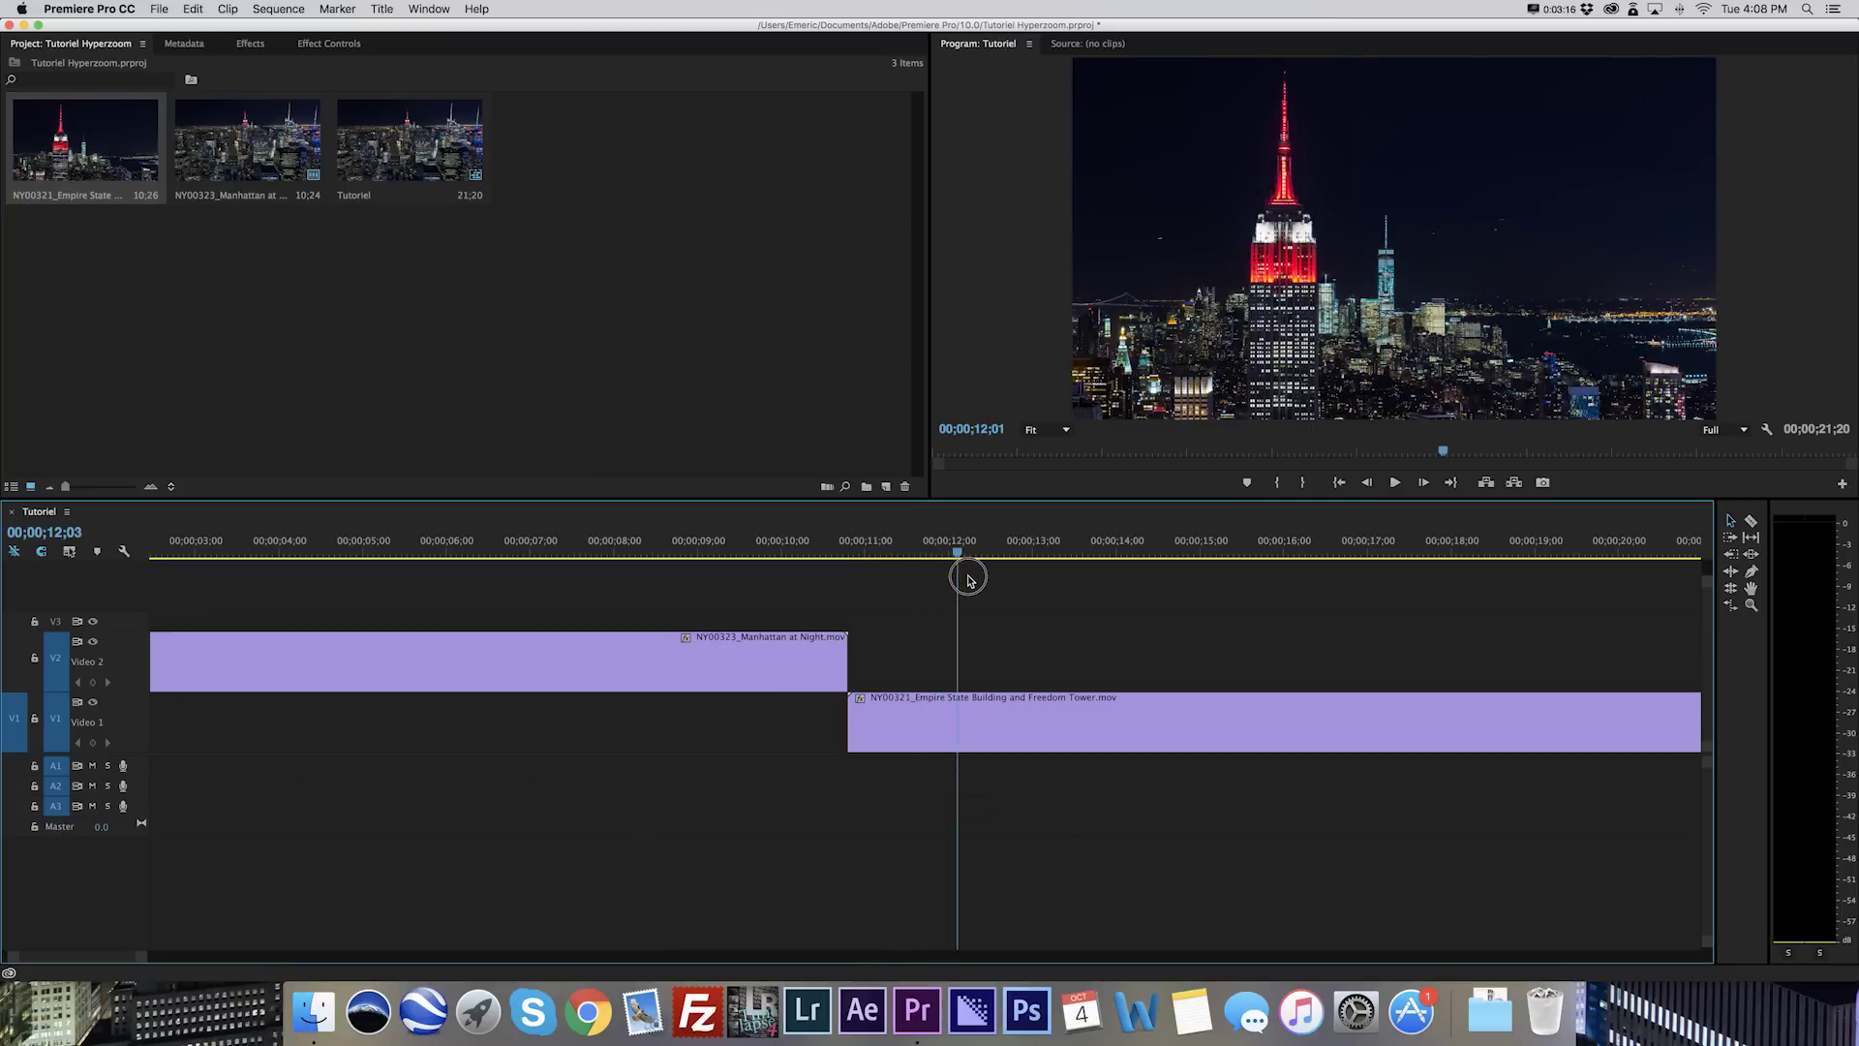
pyautogui.moveTo(940, 583); pyautogui.dragTo(947, 579)
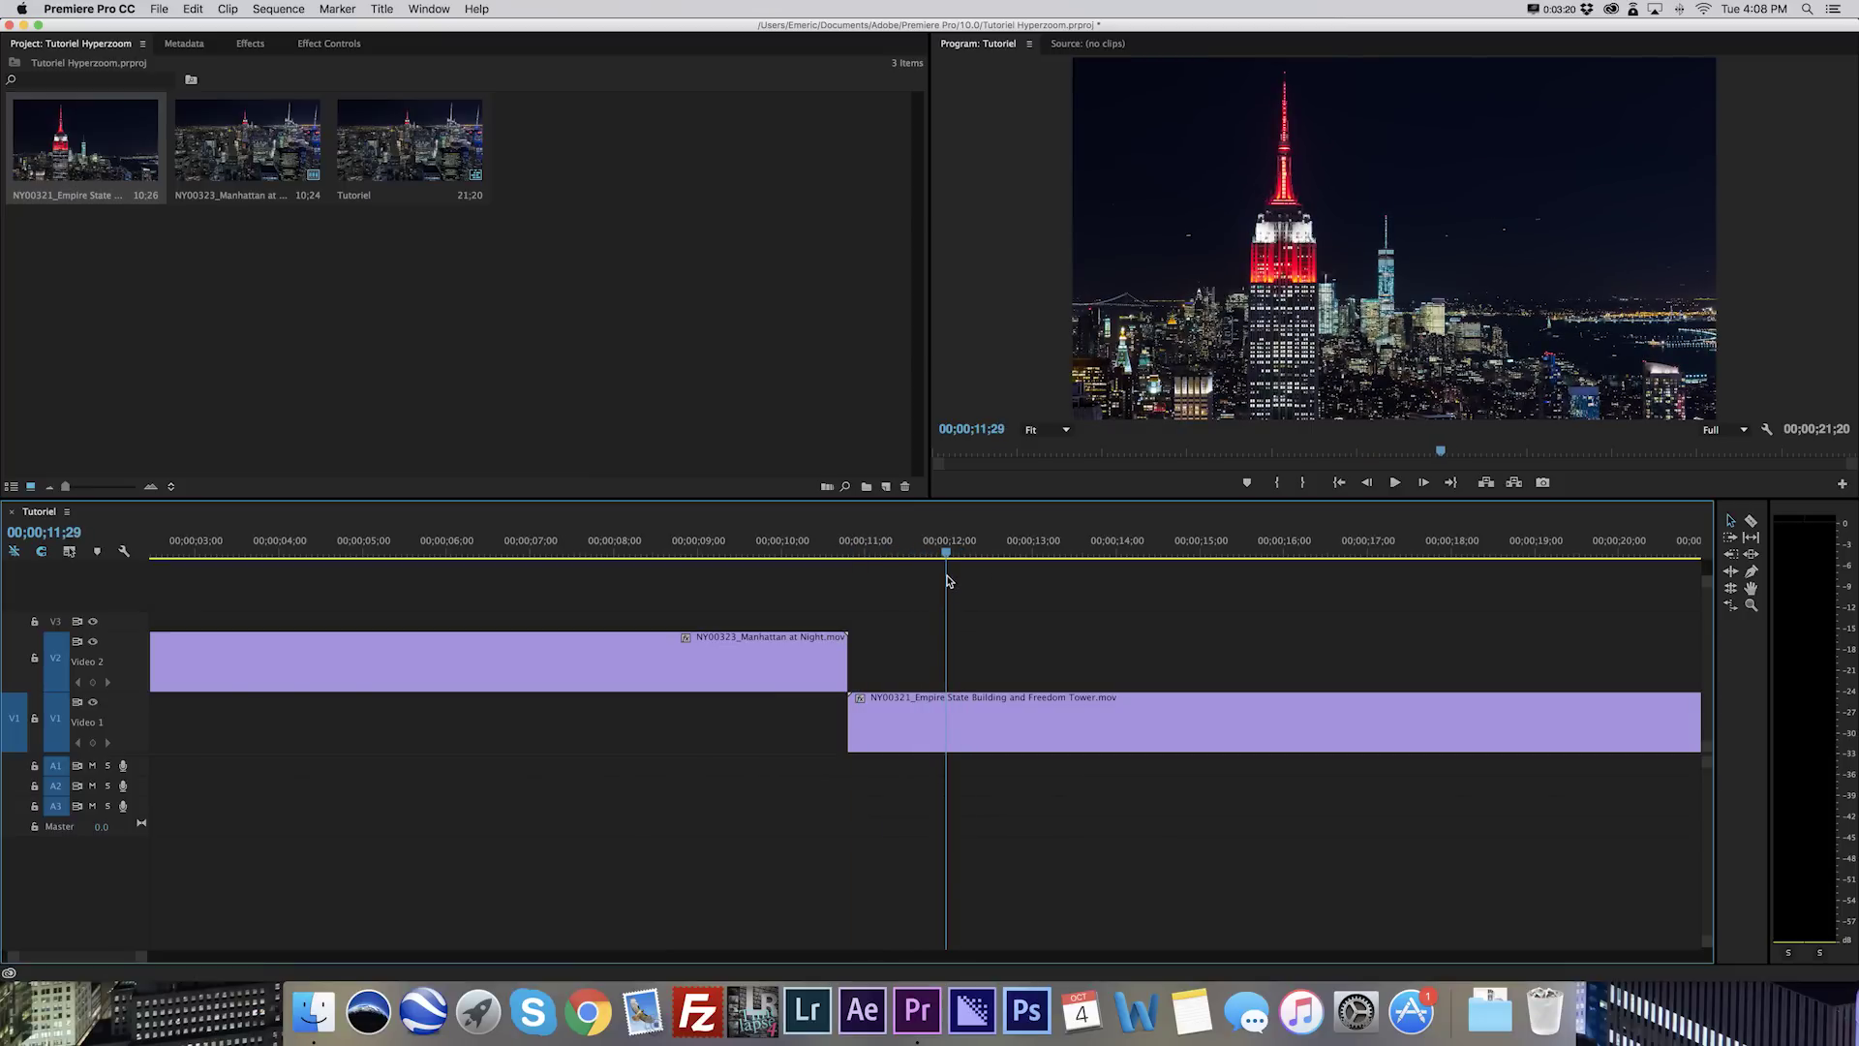
pyautogui.click(813, 579)
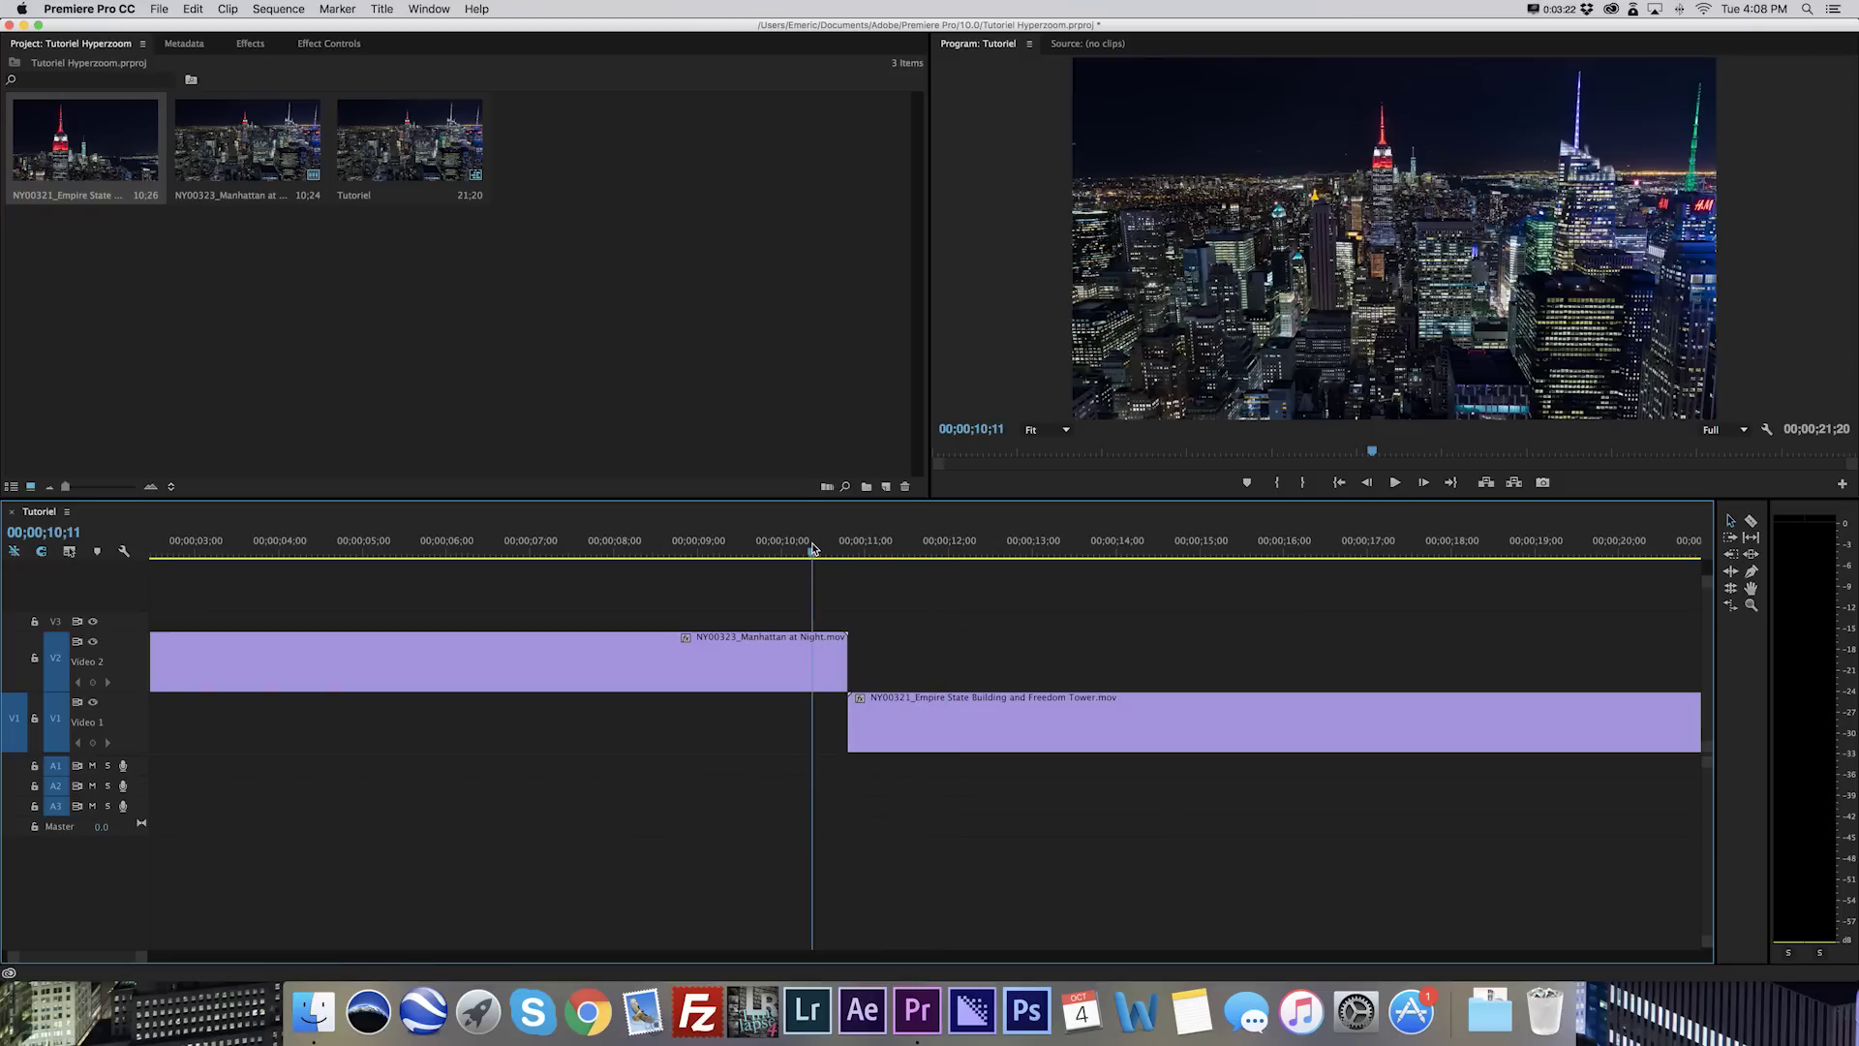
pyautogui.moveTo(843, 653)
pyautogui.mouseDown()
pyautogui.moveTo(816, 708)
pyautogui.moveTo(924, 718)
pyautogui.moveTo(815, 716)
pyautogui.mouseUp()
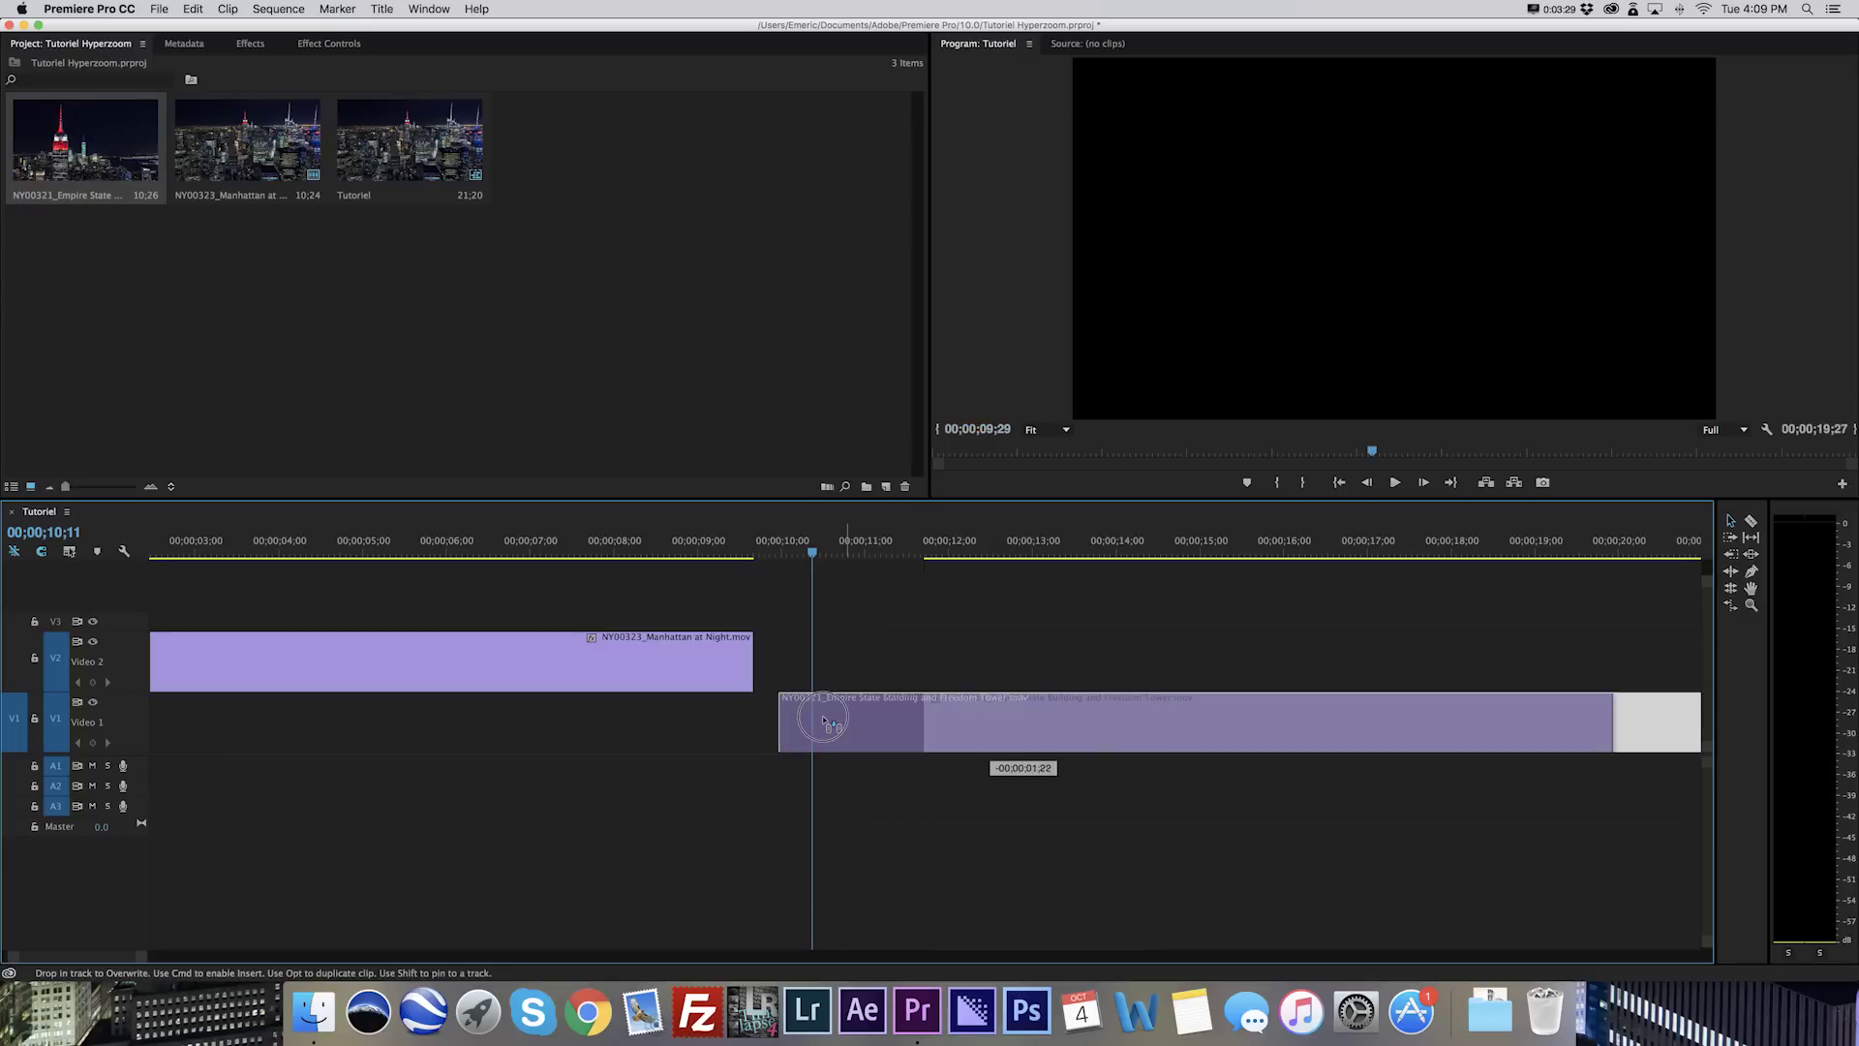
# Snap the Empire State clip to the Manhattan clip's end, nudge it two frames earlier, and zoom in.
pyautogui.press('Up')
pyautogui.press('=')
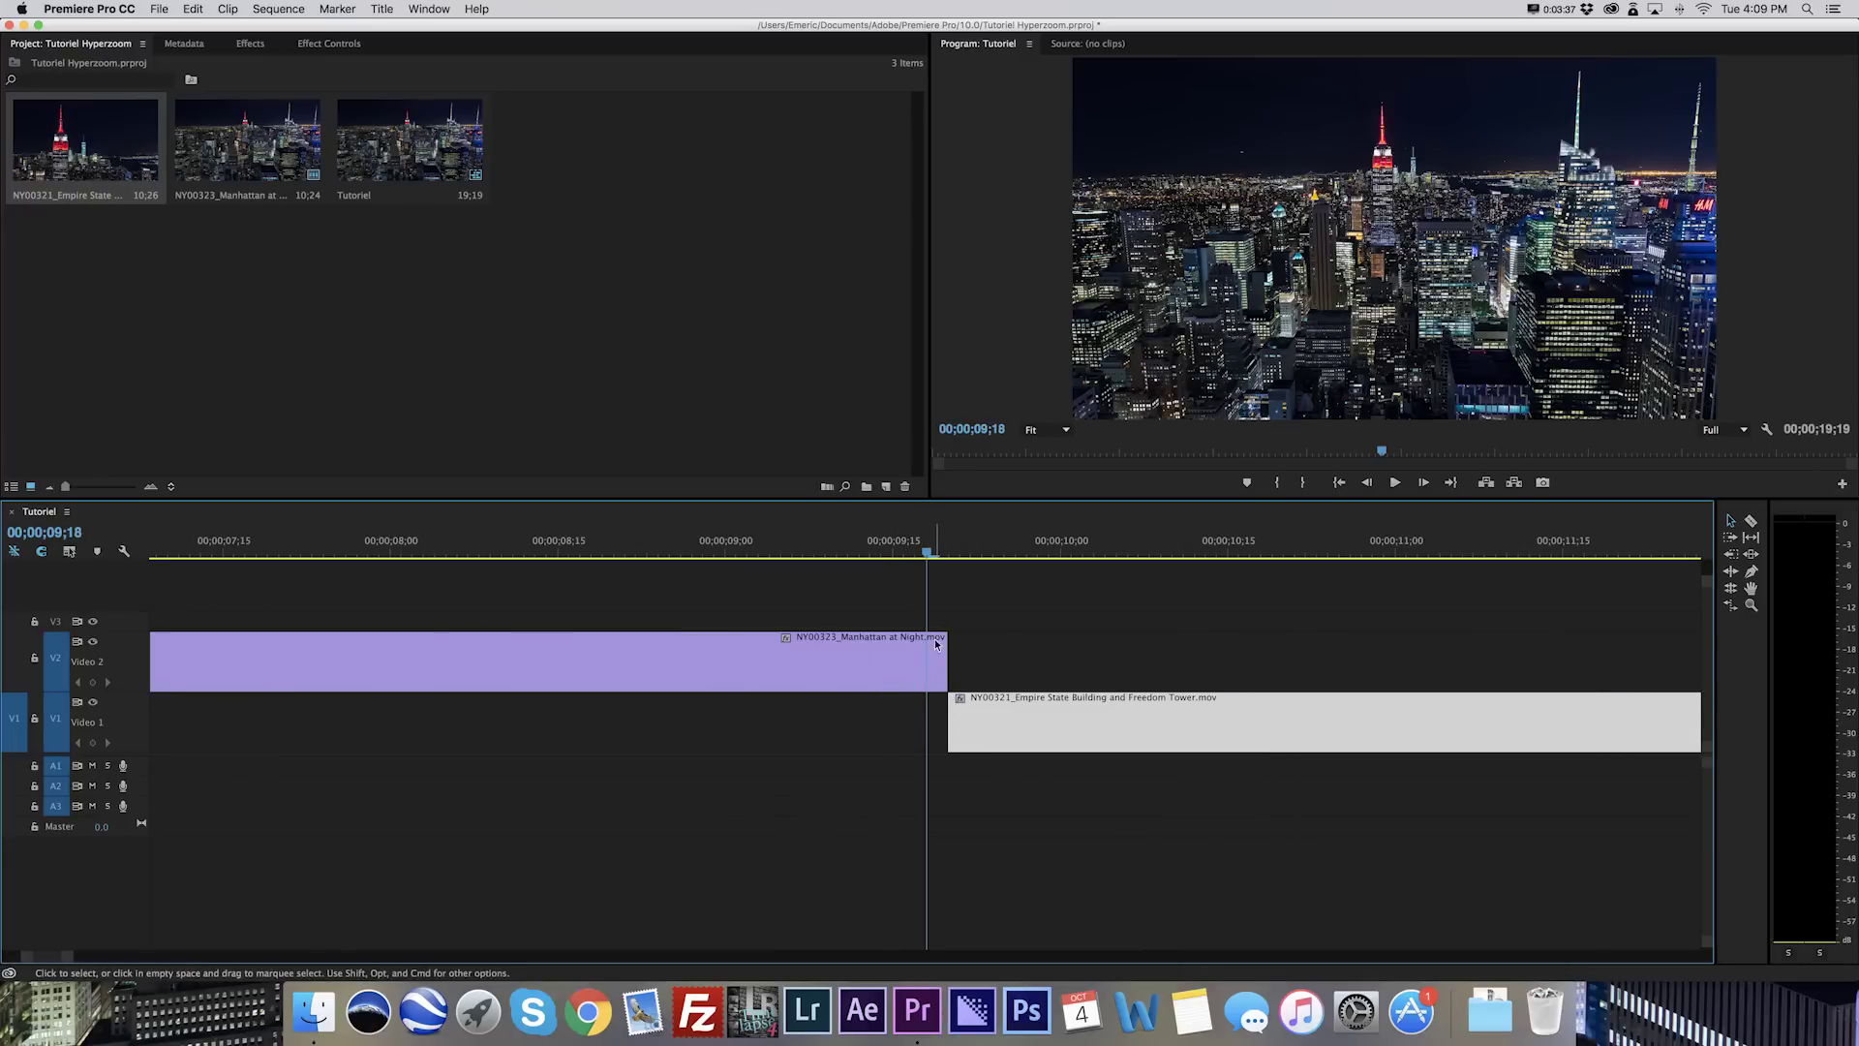
pyautogui.press('super+Left')
pyautogui.press('super+Left')
pyautogui.press('super+Left')
pyautogui.press('super+Left')
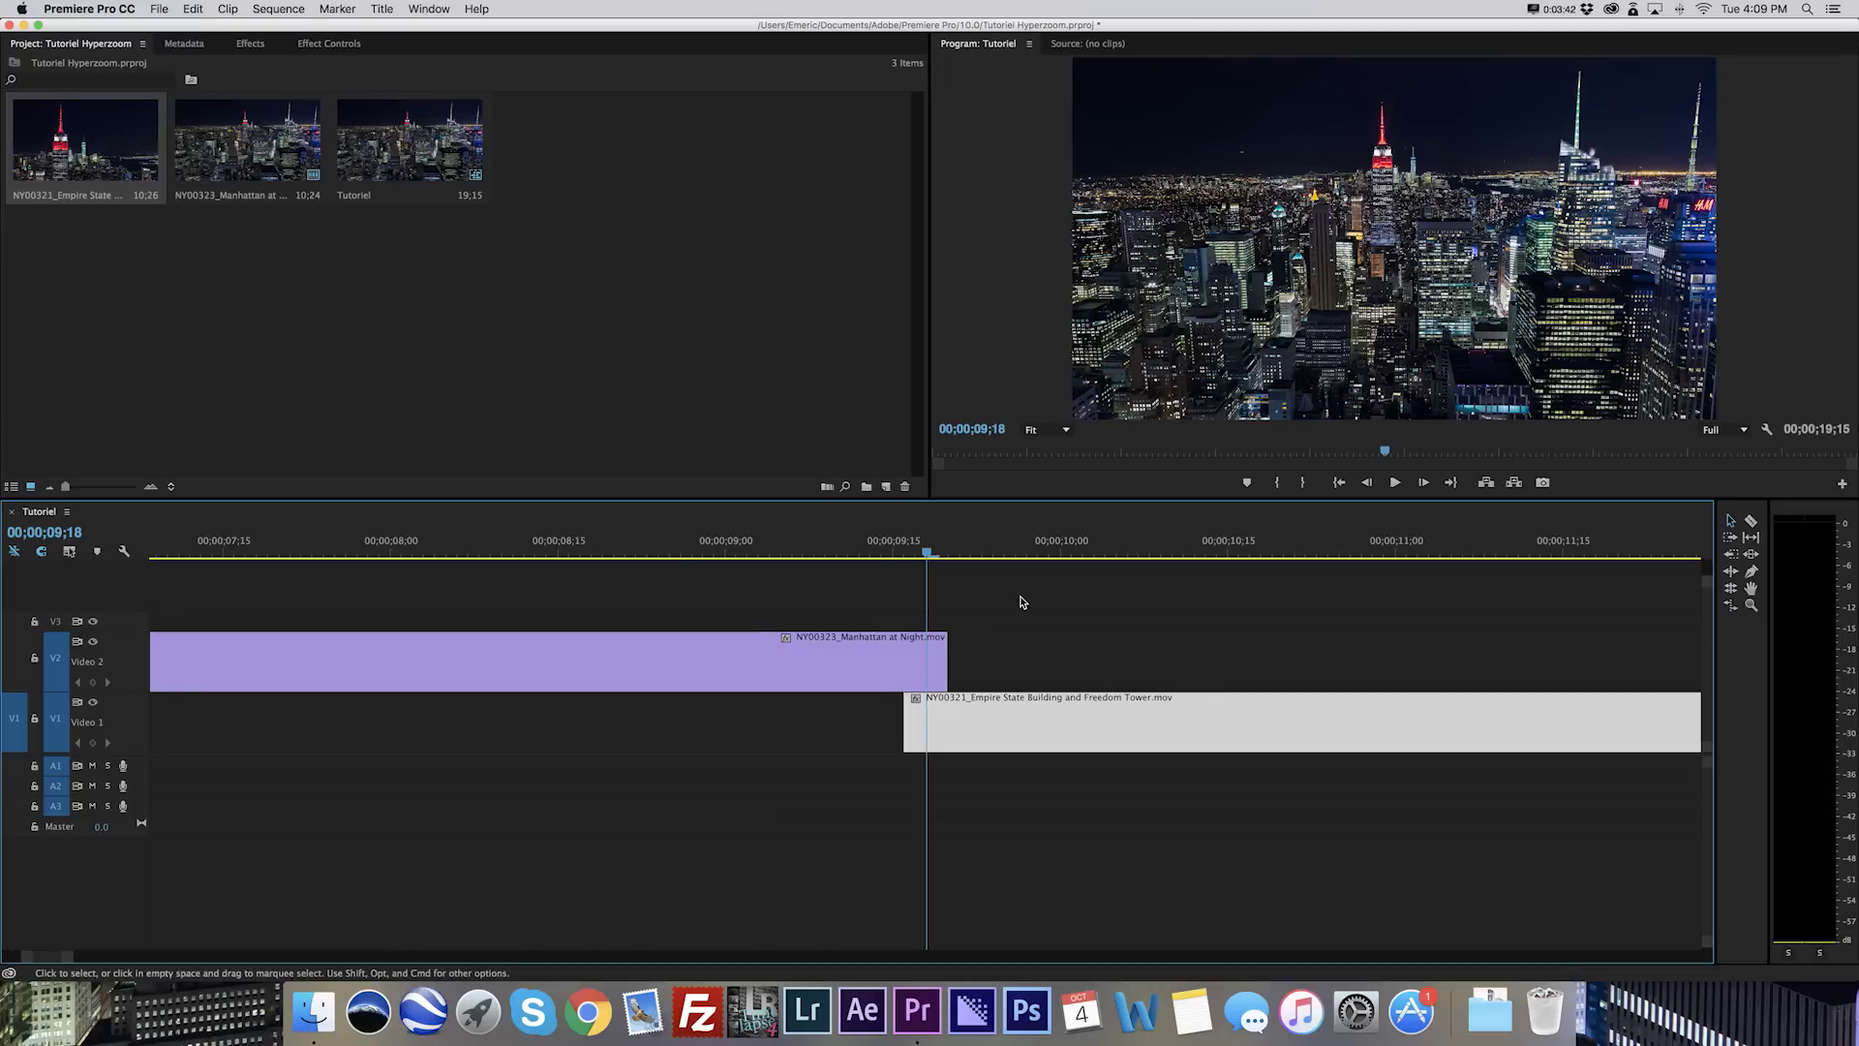
pyautogui.press('=')
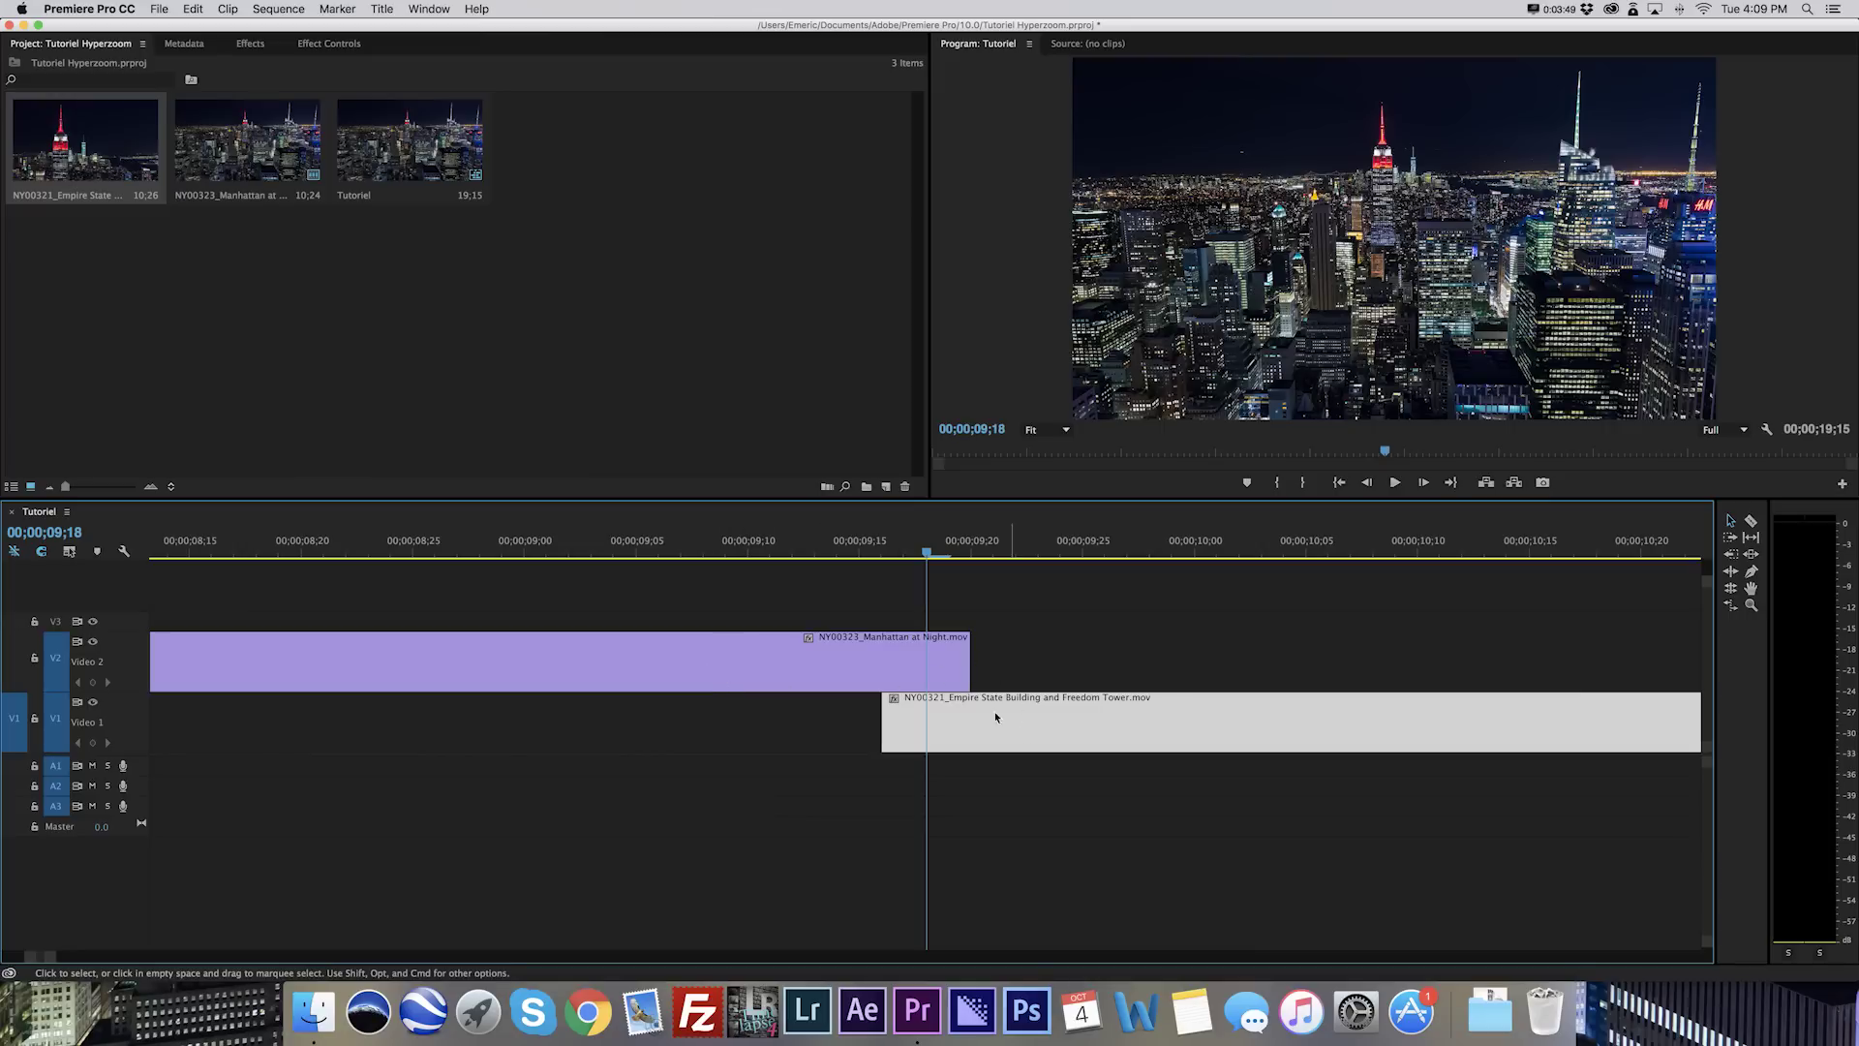
pyautogui.click(939, 704)
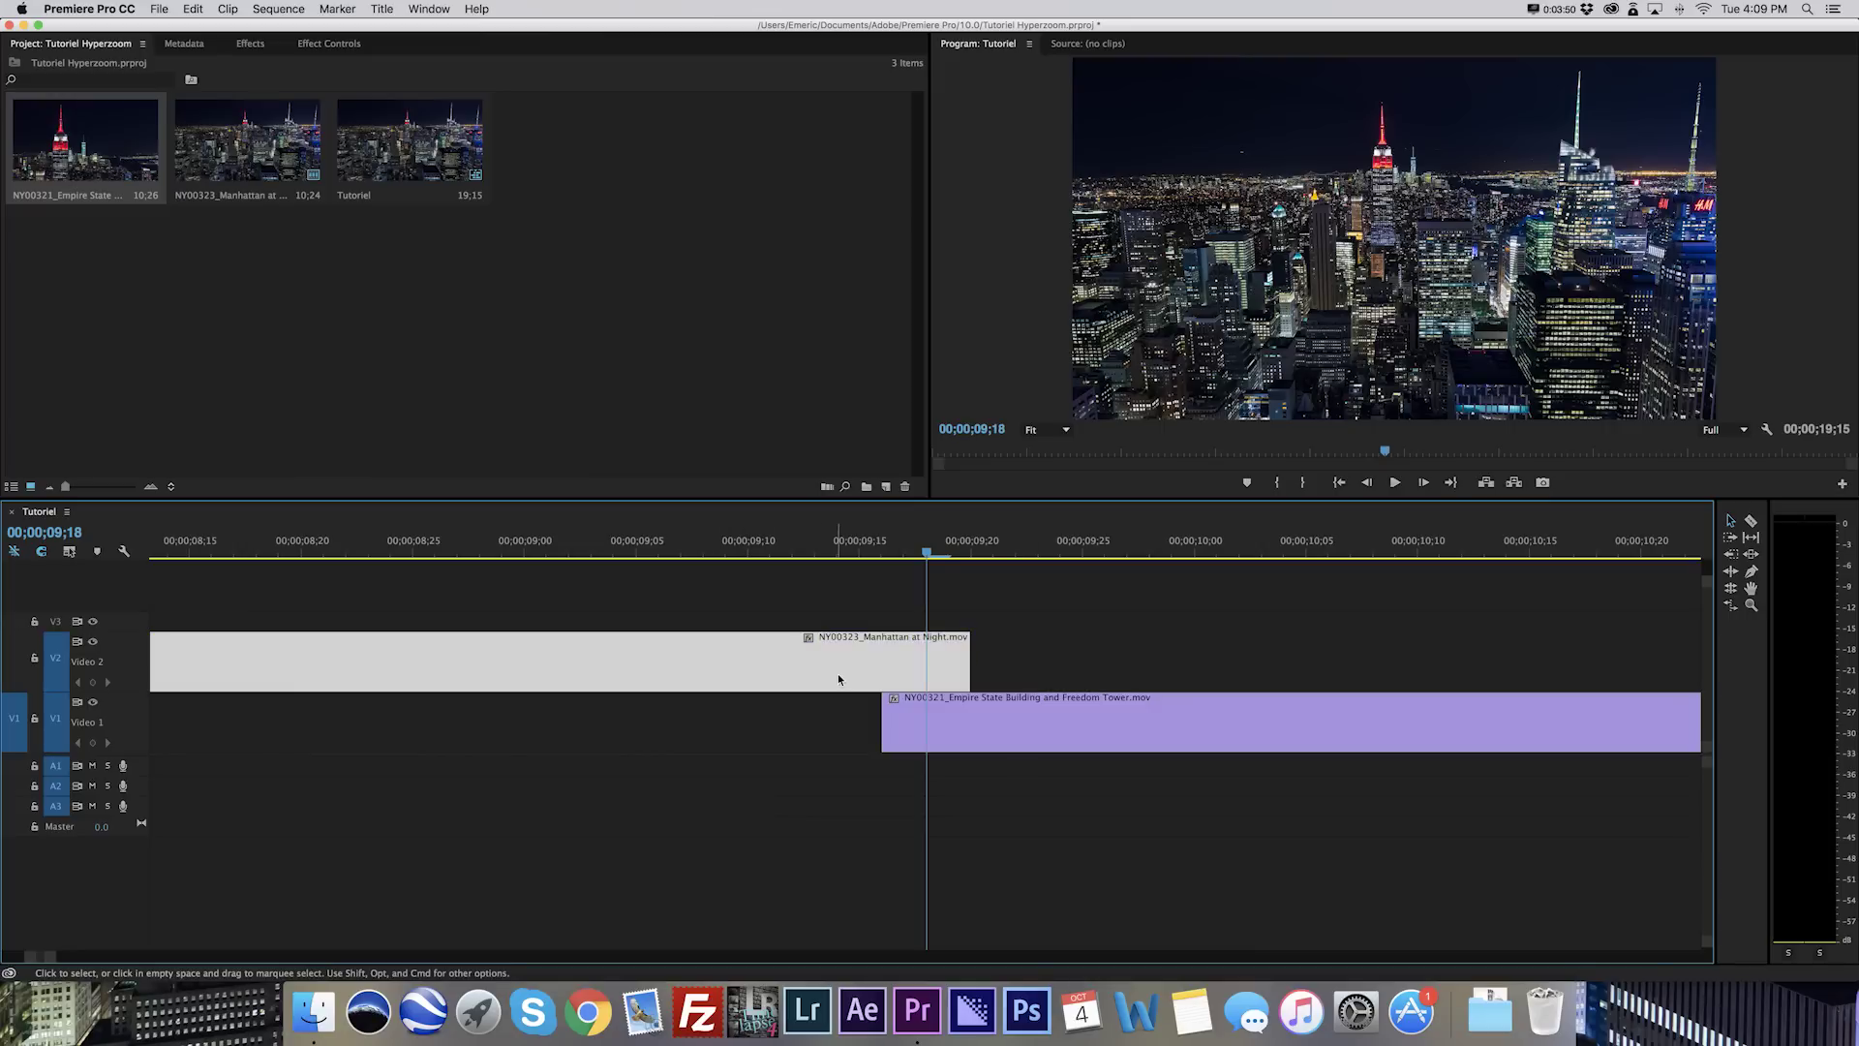
# At 09;16, keyframe the Manhattan clip's Scale at 100 and Position at 960,540.
pyautogui.click(323, 47)
pyautogui.click(881, 549)
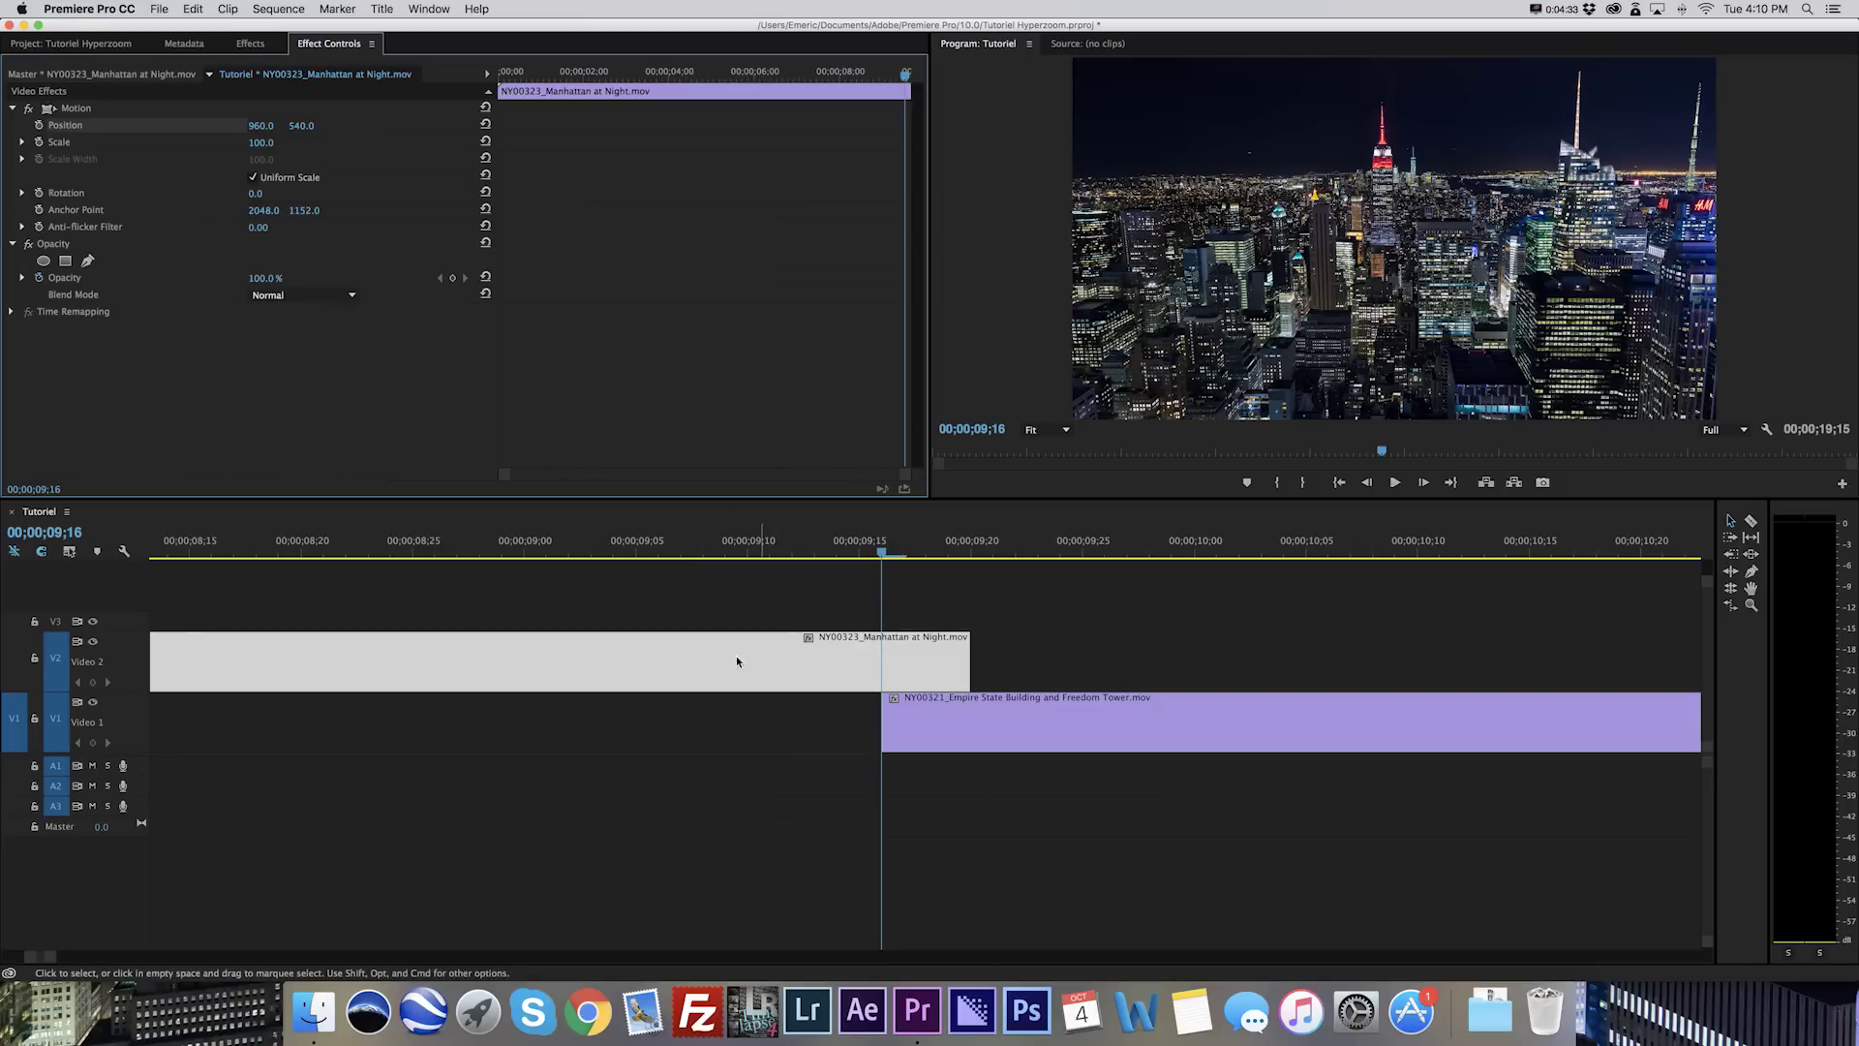
pyautogui.click(40, 143)
pyautogui.click(39, 126)
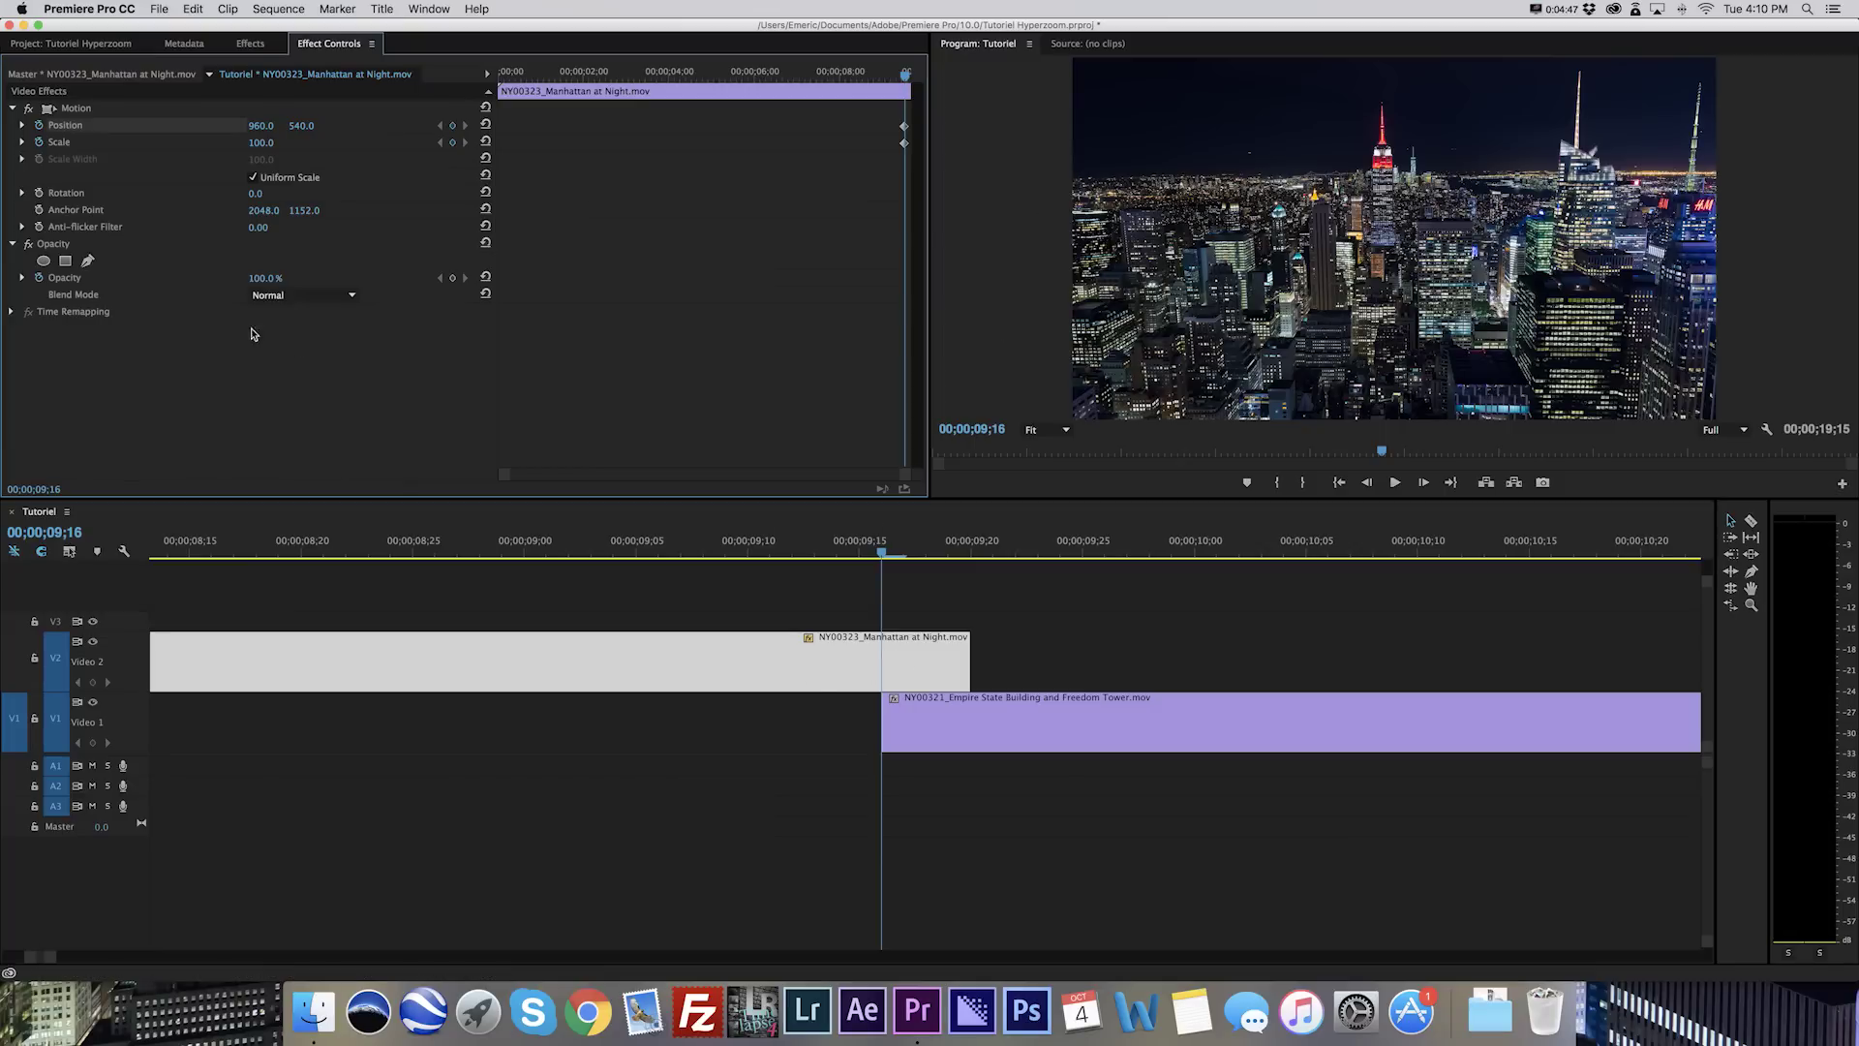
# Turn off Opacity animation, then set the Manhattan clip to 50% opacity and 0.5° rotation.
pyautogui.click(39, 278)
pyautogui.click(262, 278)
pyautogui.write('50')
pyautogui.press('Return')
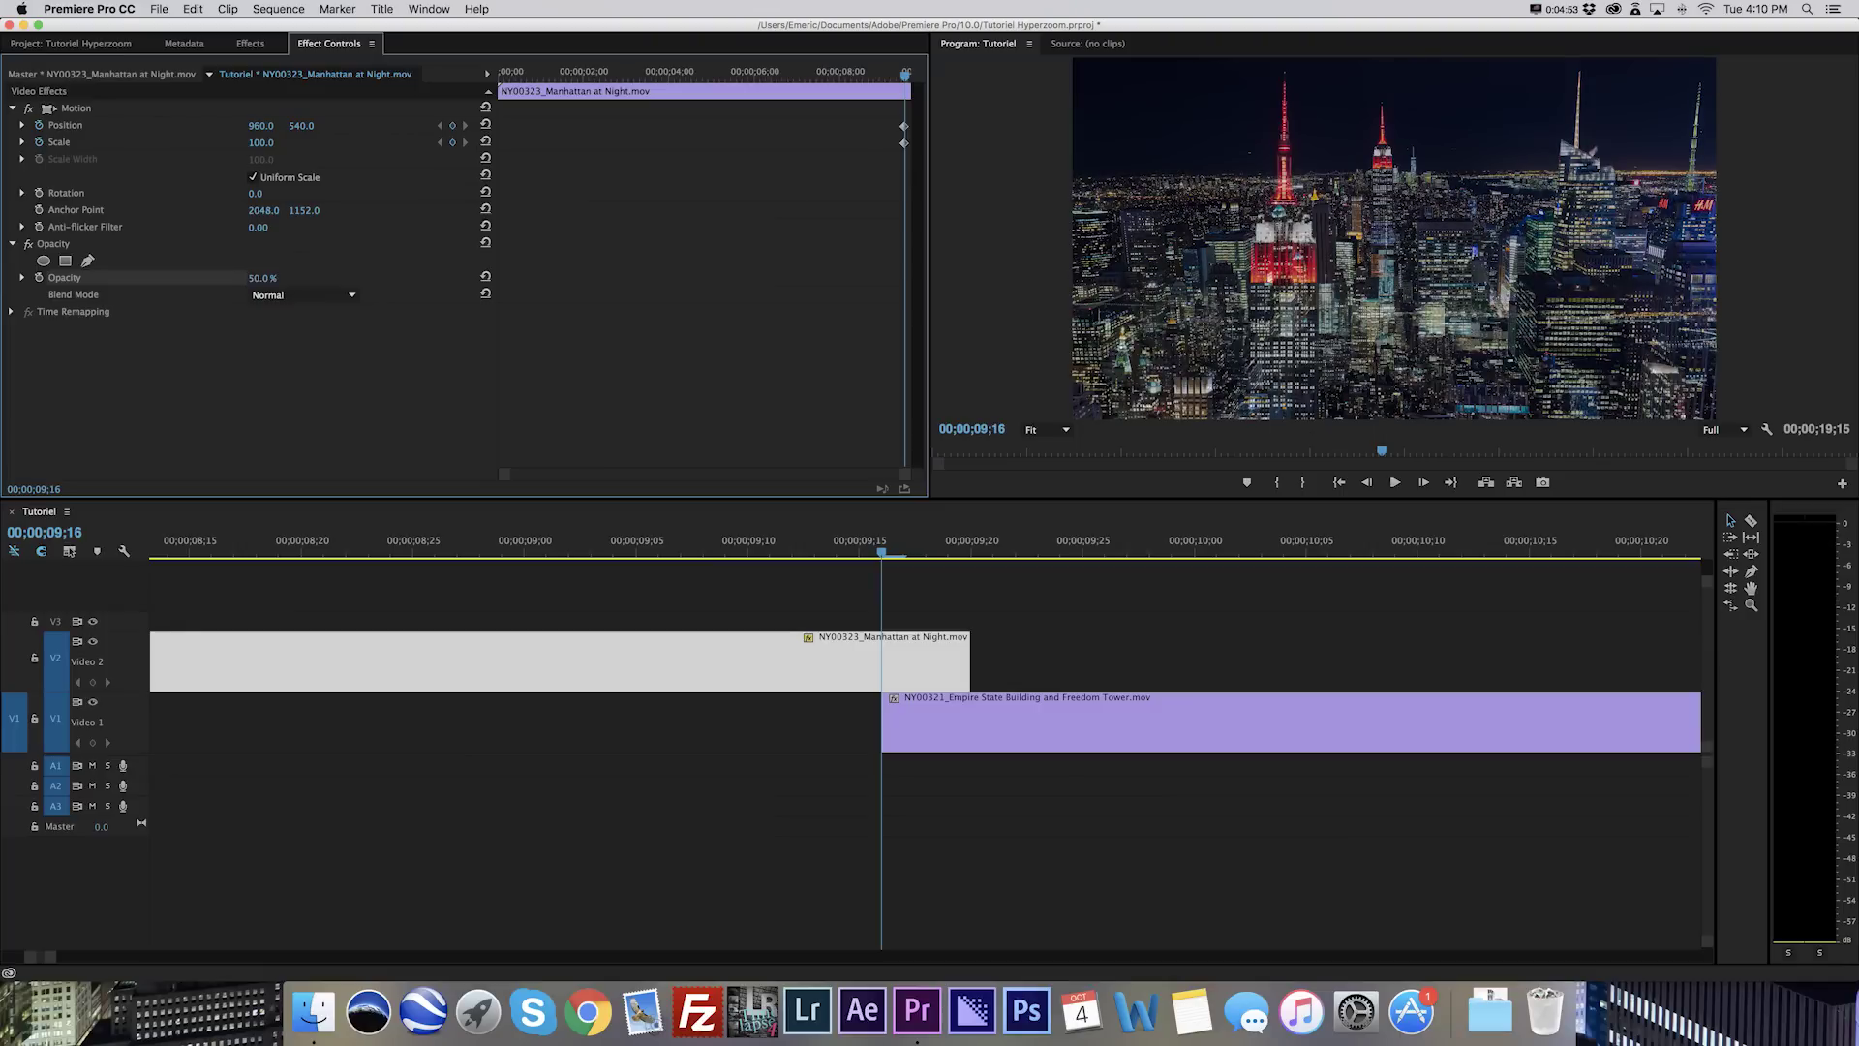
pyautogui.click(274, 192)
pyautogui.write('0.5')
pyautogui.press('Return')
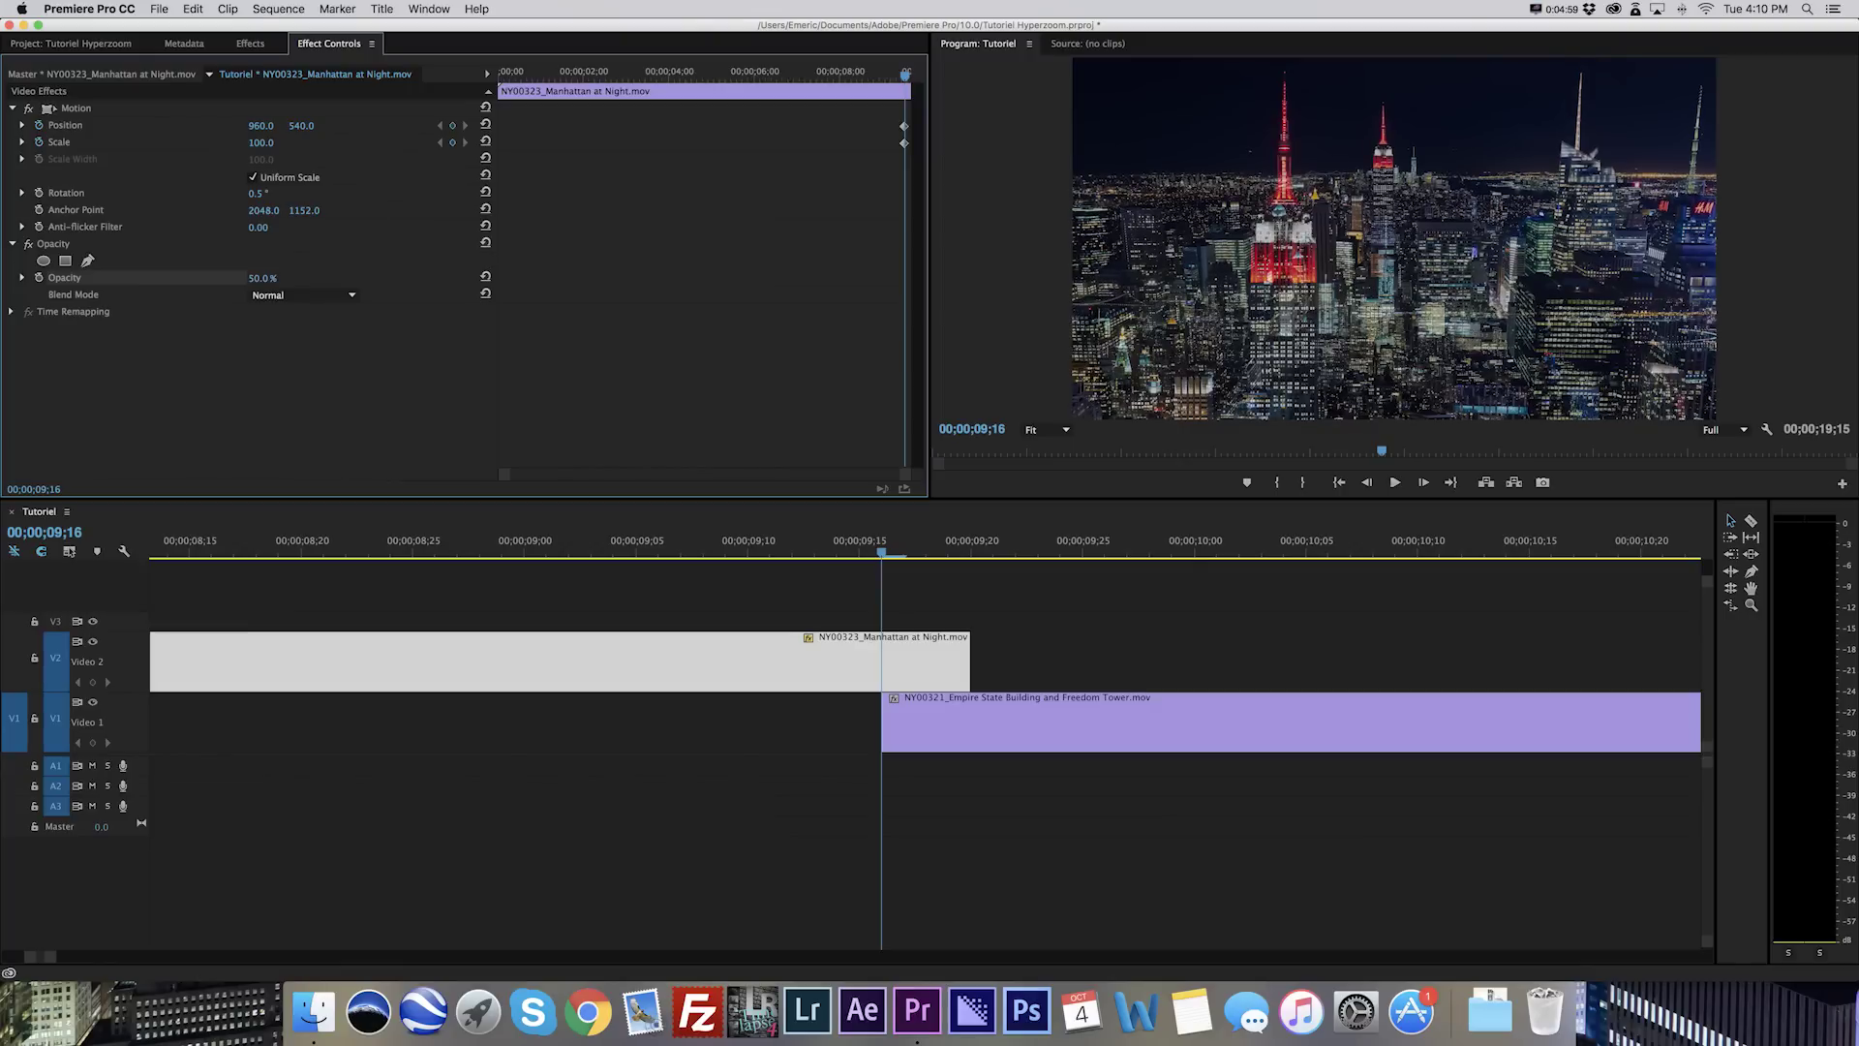
# Move a few frames ahead to 09;19 and scale the clip up to about 305.
pyautogui.click(891, 552)
pyautogui.moveTo(891, 552); pyautogui.dragTo(955, 562)
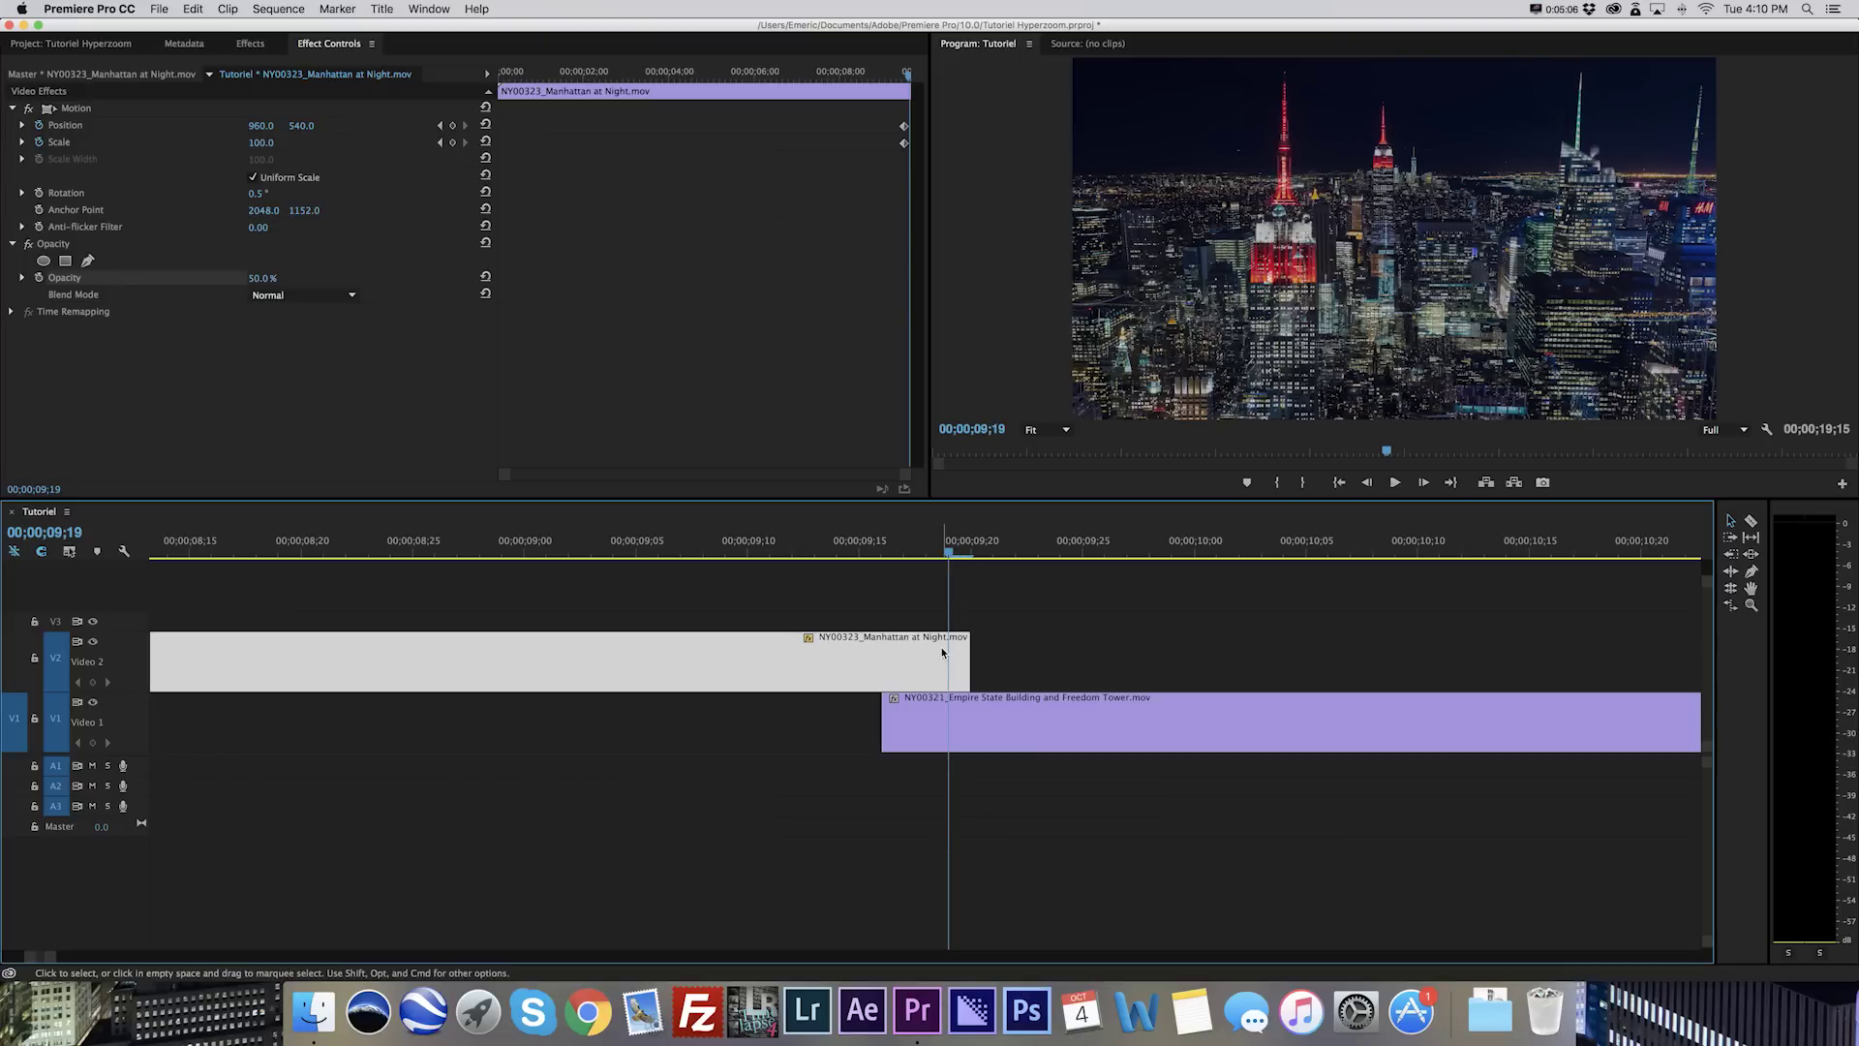
pyautogui.moveTo(258, 147); pyautogui.dragTo(456, 147)
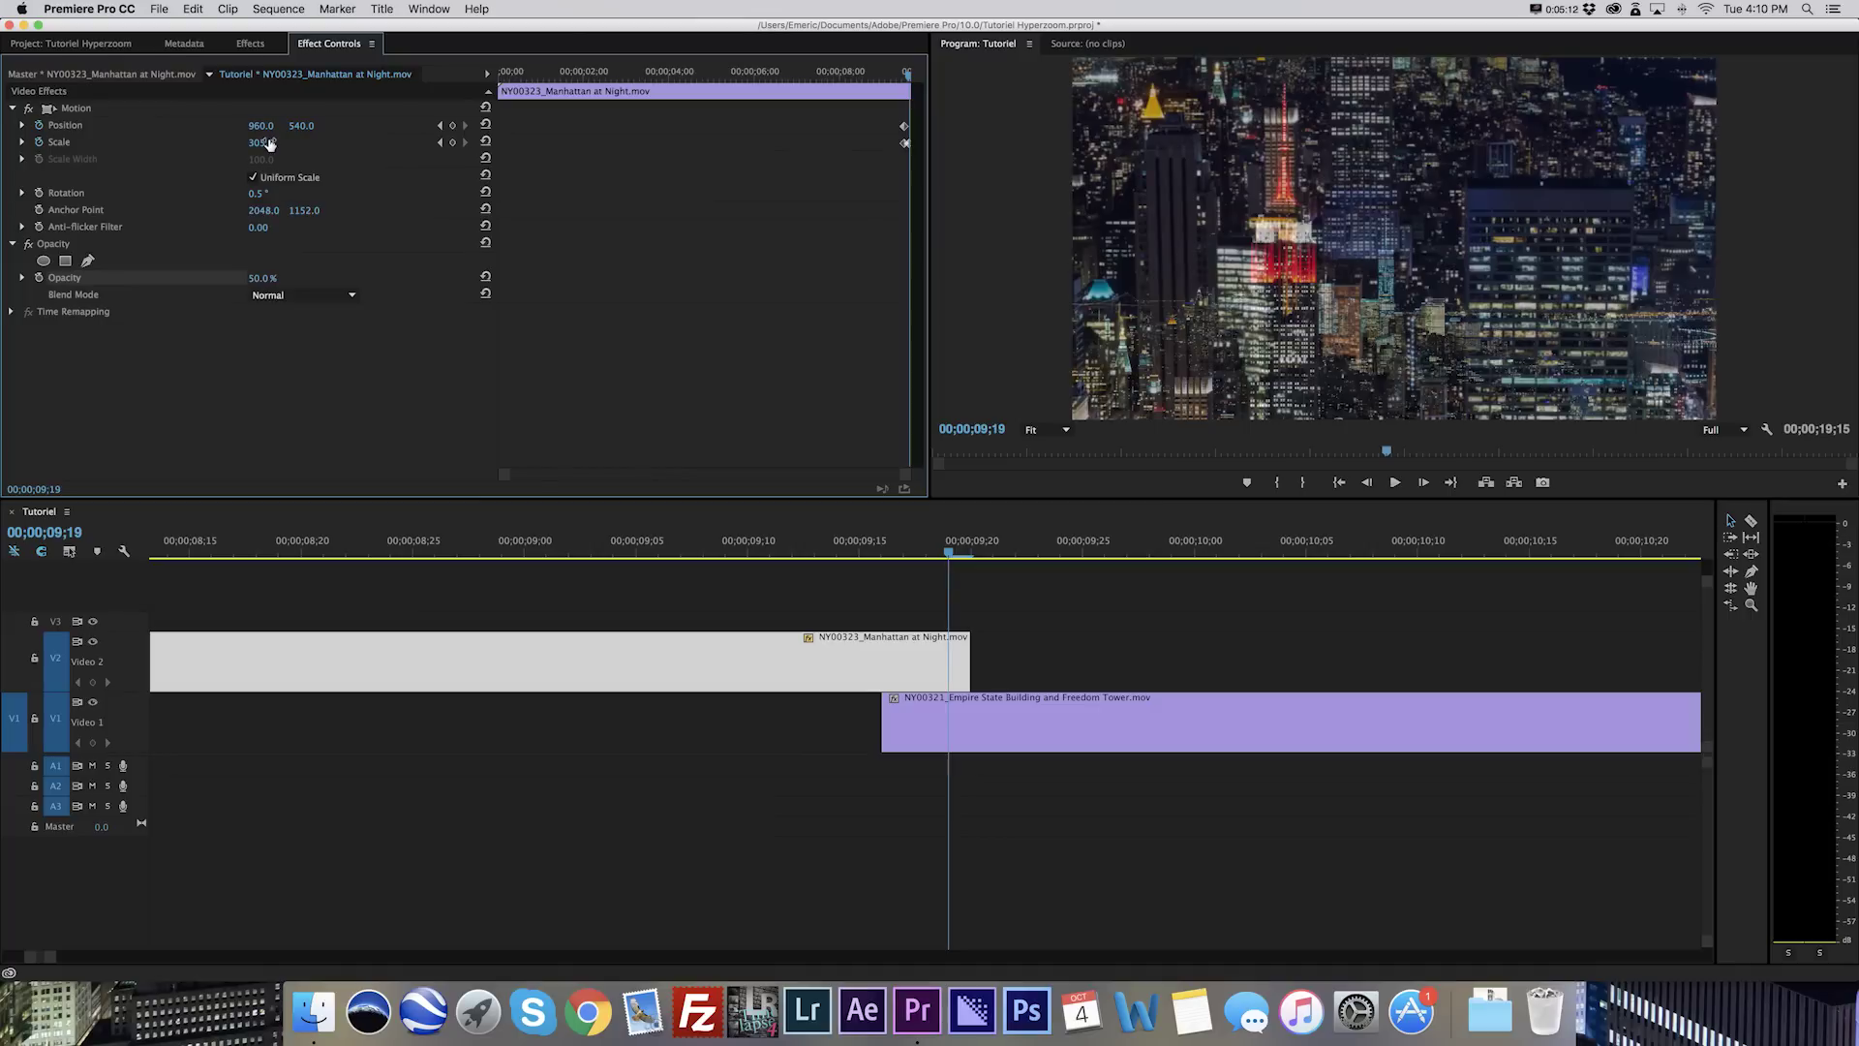
# Set the Manhattan clip to Scale 325 and Position 735, 1353 so the two towers line up.
pyautogui.moveTo(301, 125); pyautogui.dragTo(1036, 126)
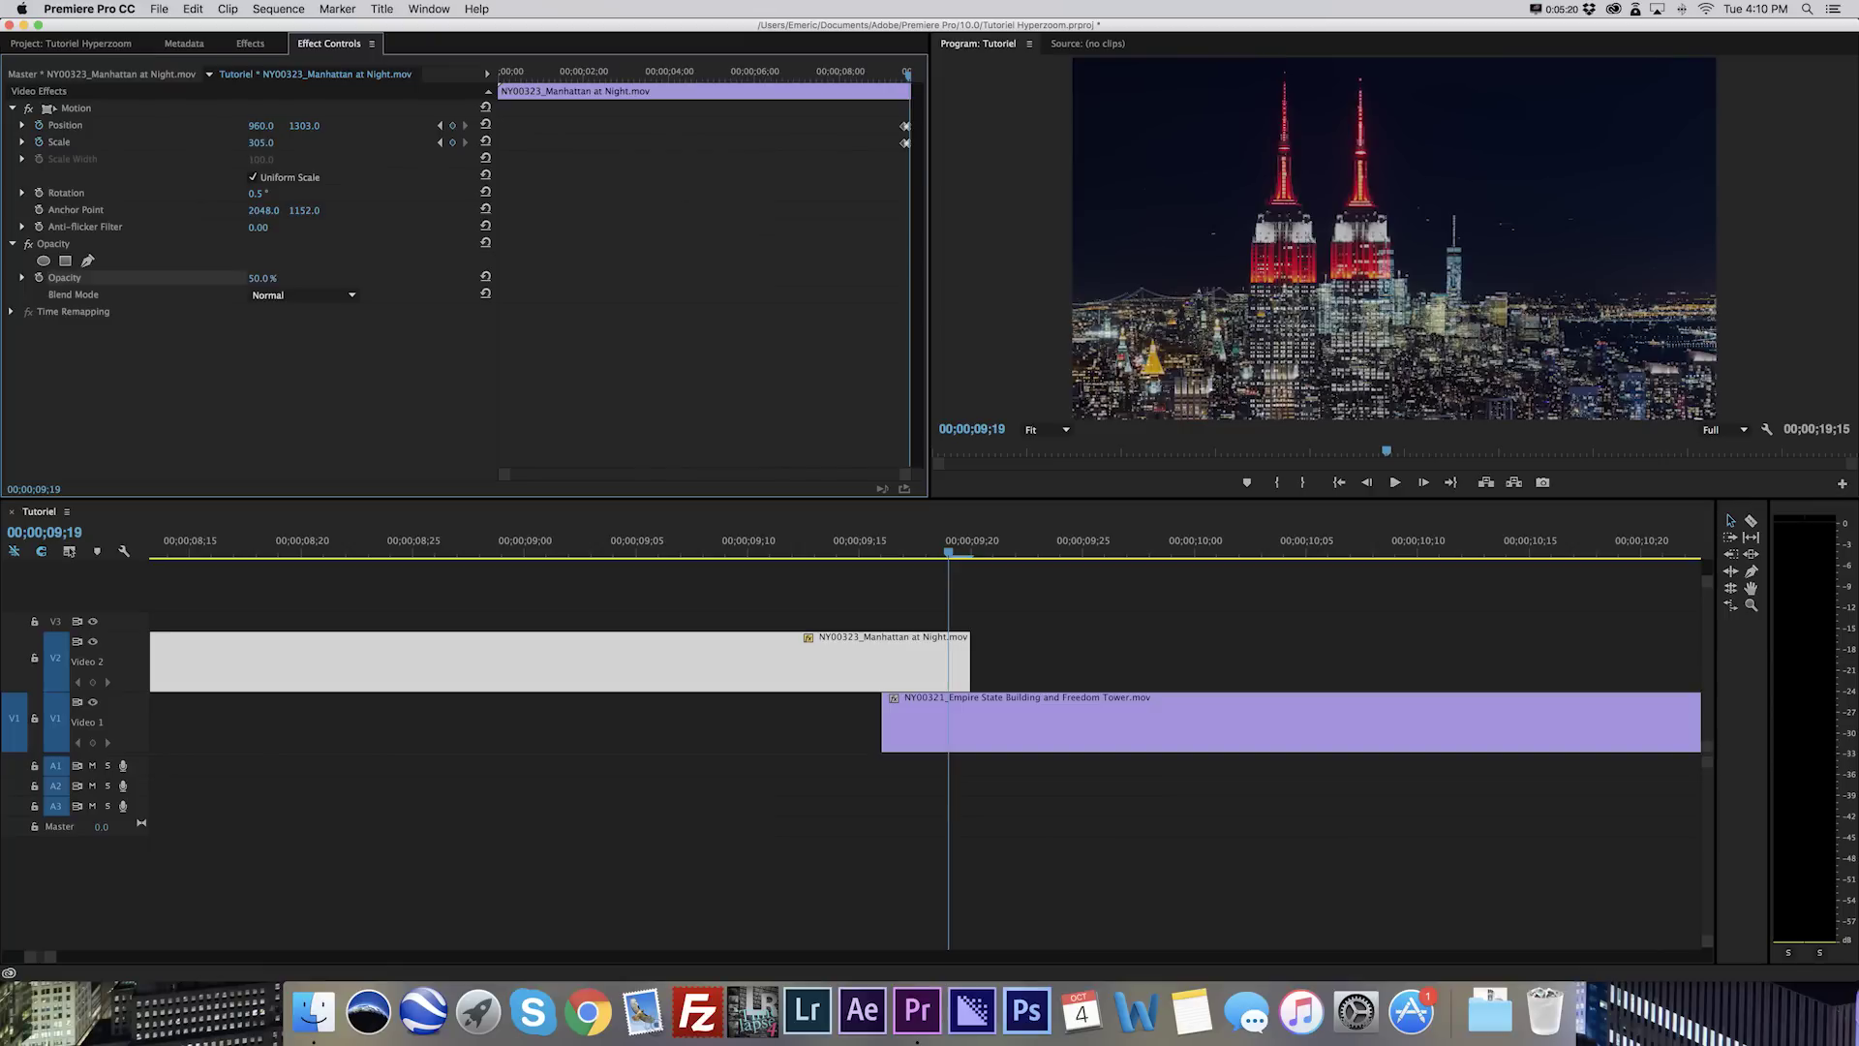
pyautogui.moveTo(261, 142); pyautogui.dragTo(270, 143)
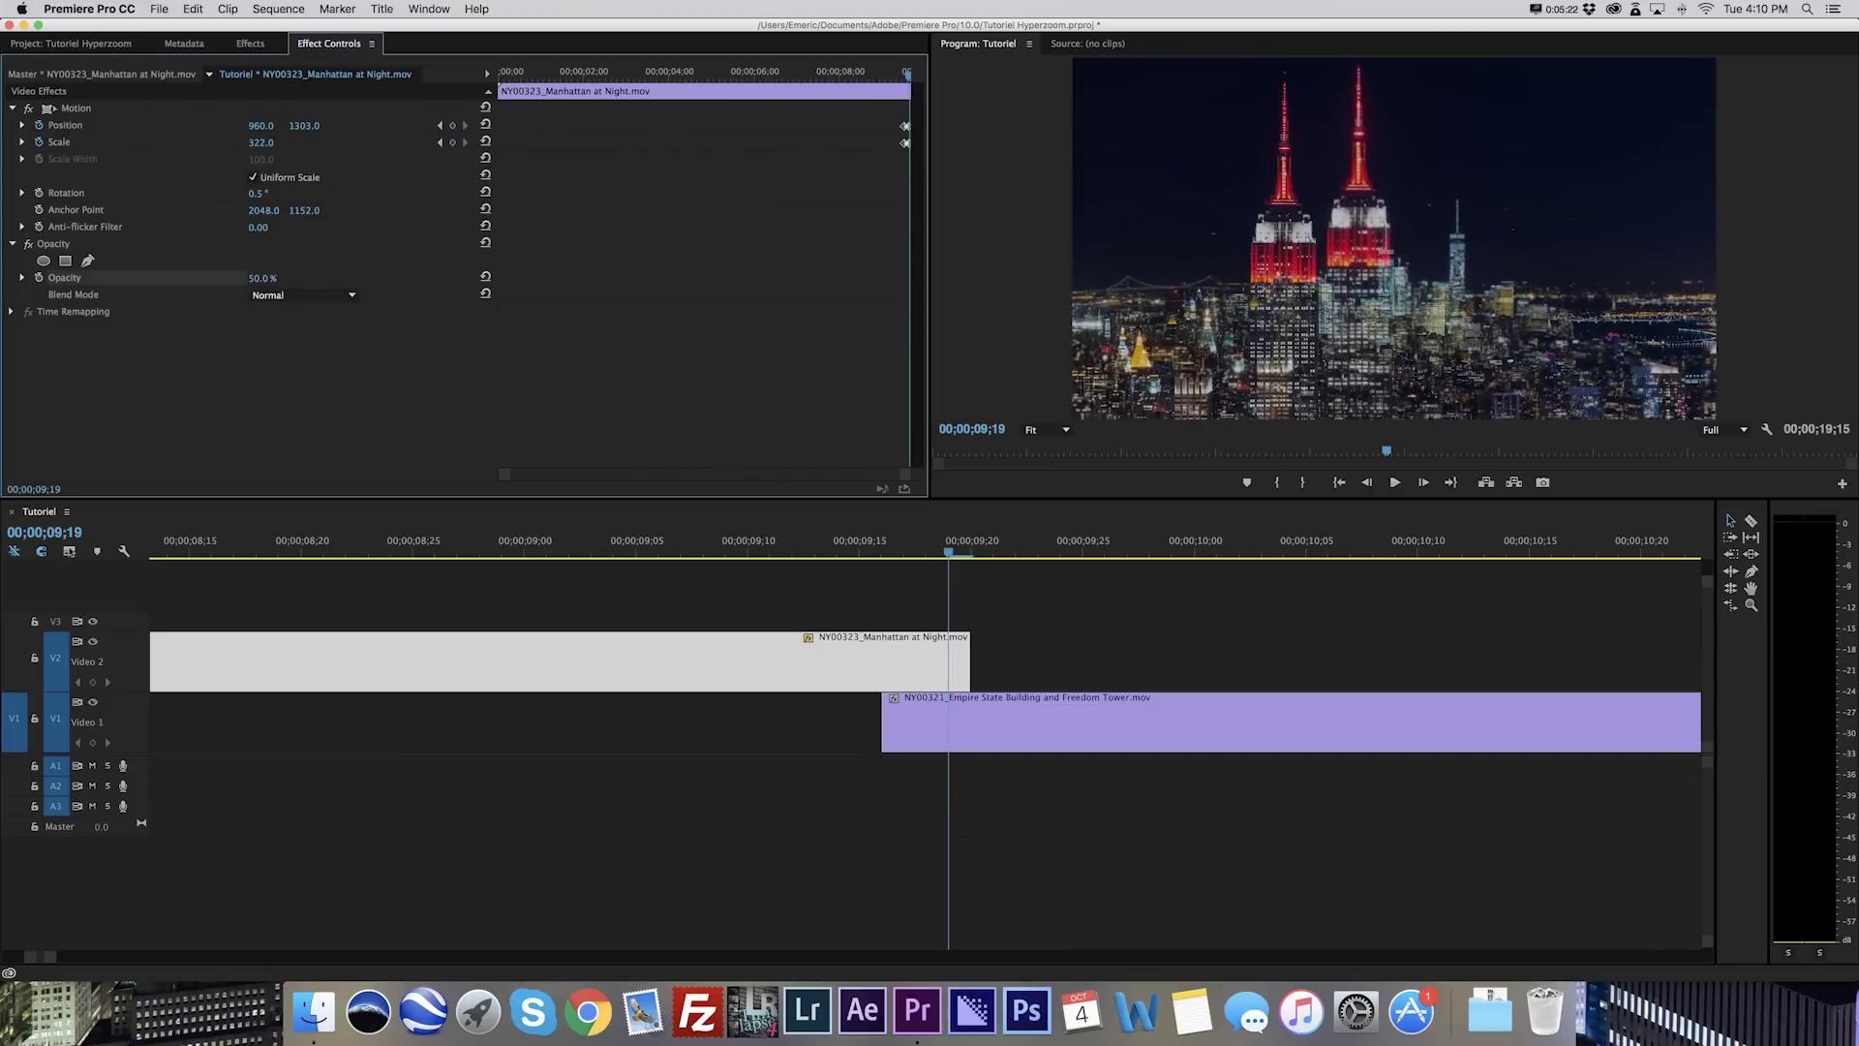
pyautogui.moveTo(304, 126); pyautogui.dragTo(352, 125)
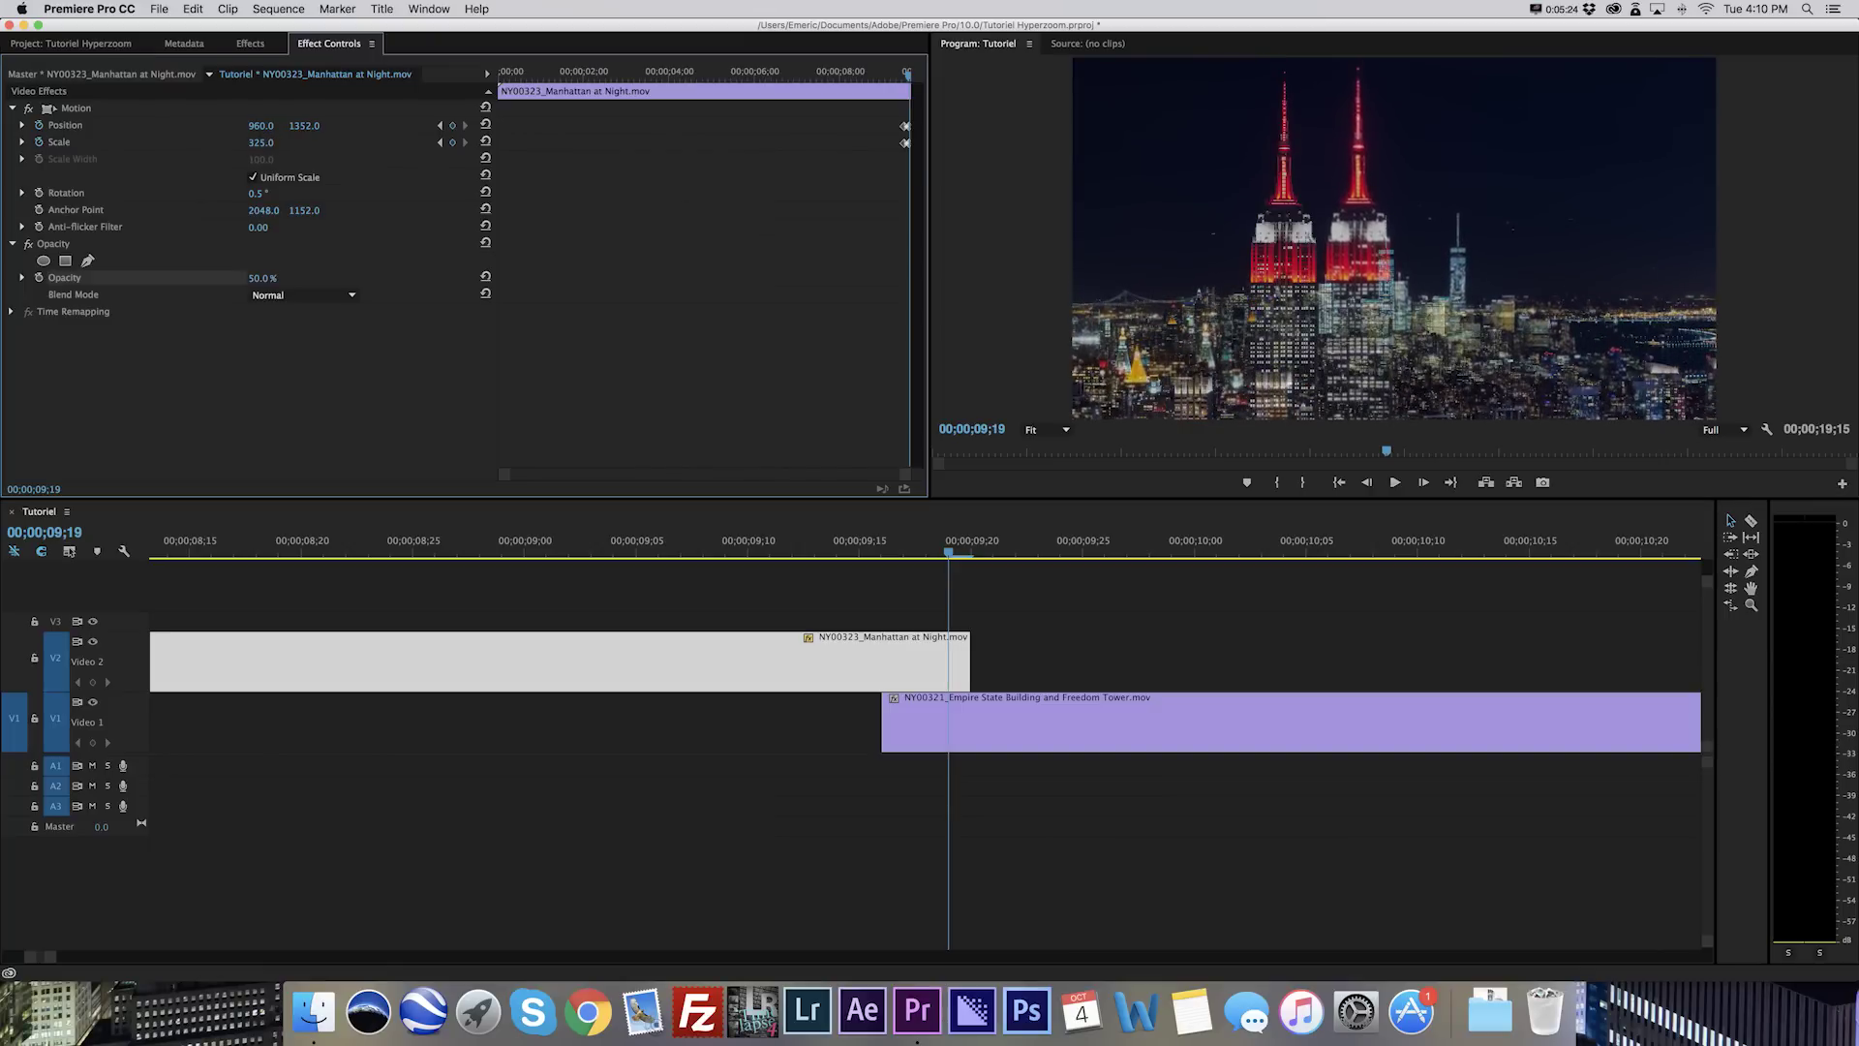
pyautogui.moveTo(261, 126)
pyautogui.mouseDown()
pyautogui.moveTo(165, 126)
pyautogui.moveTo(266, 126)
pyautogui.mouseUp()
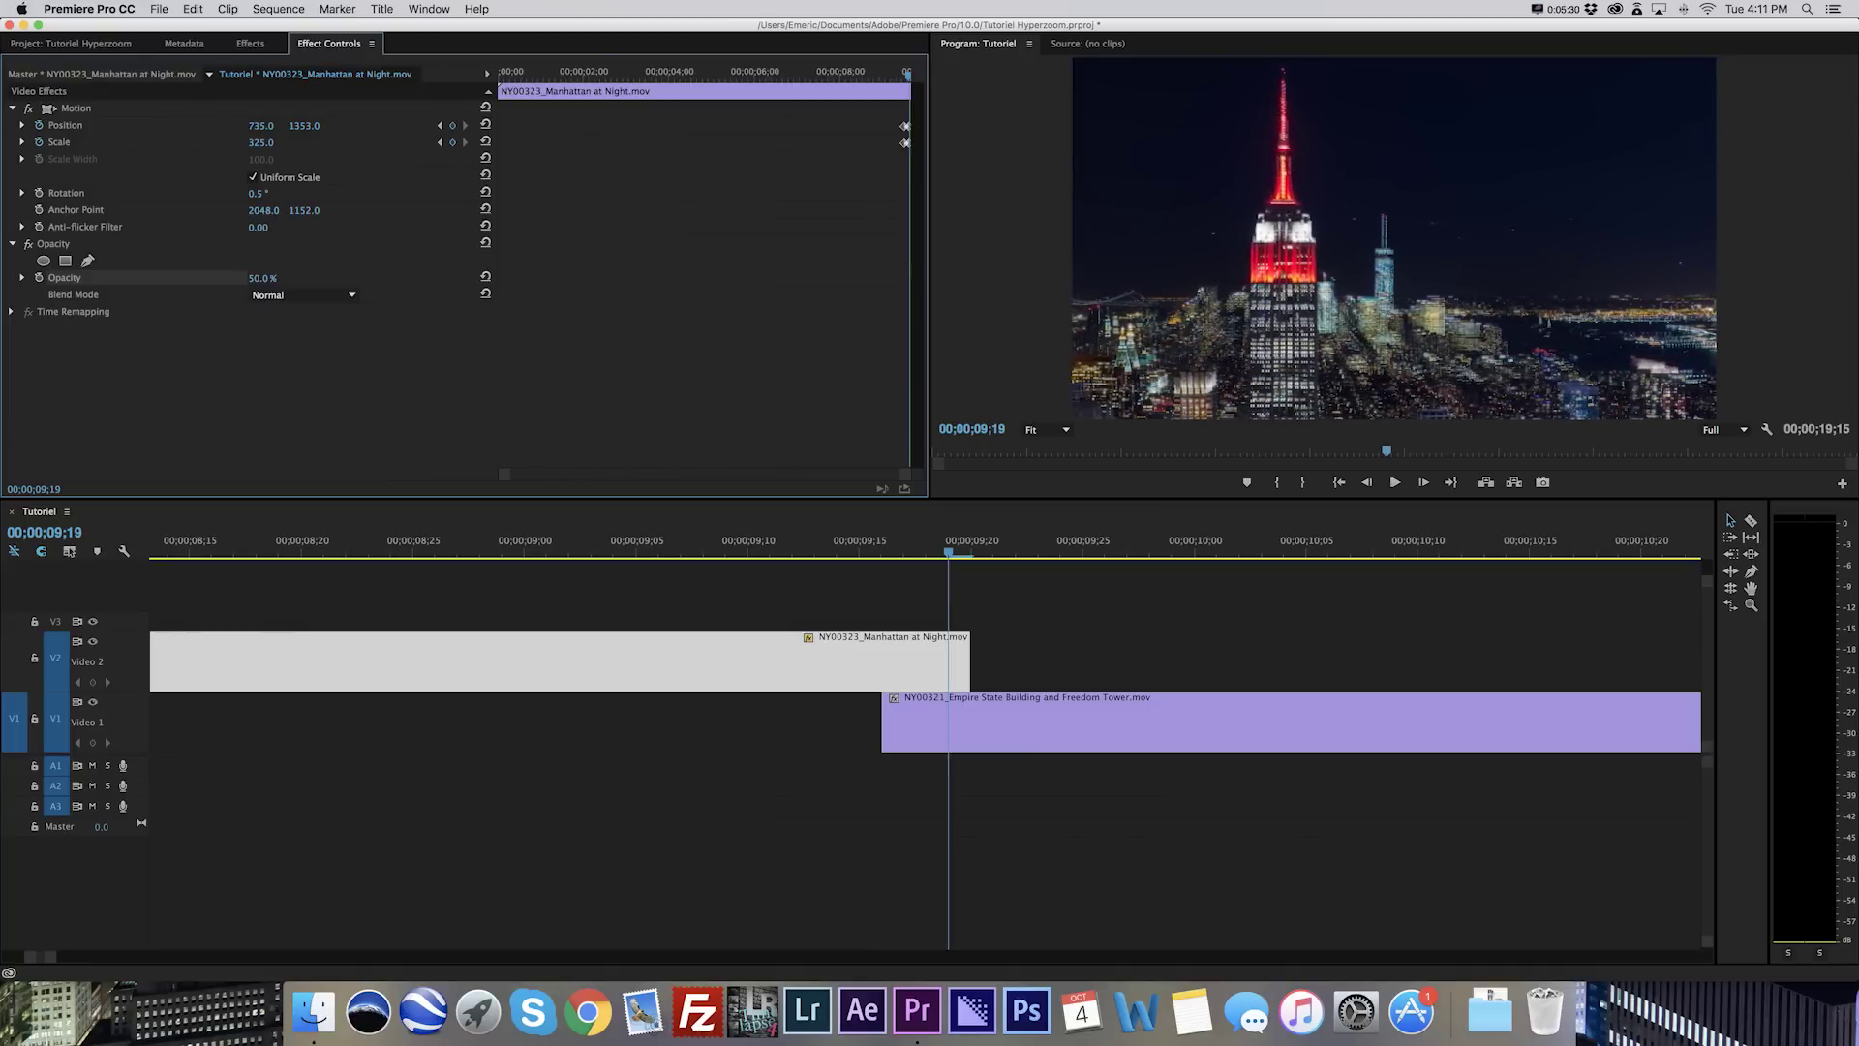
# Step forward a frame, set Scale to 325 and nudge Position to check alignment.
pyautogui.moveTo(260, 126); pyautogui.dragTo(259, 125)
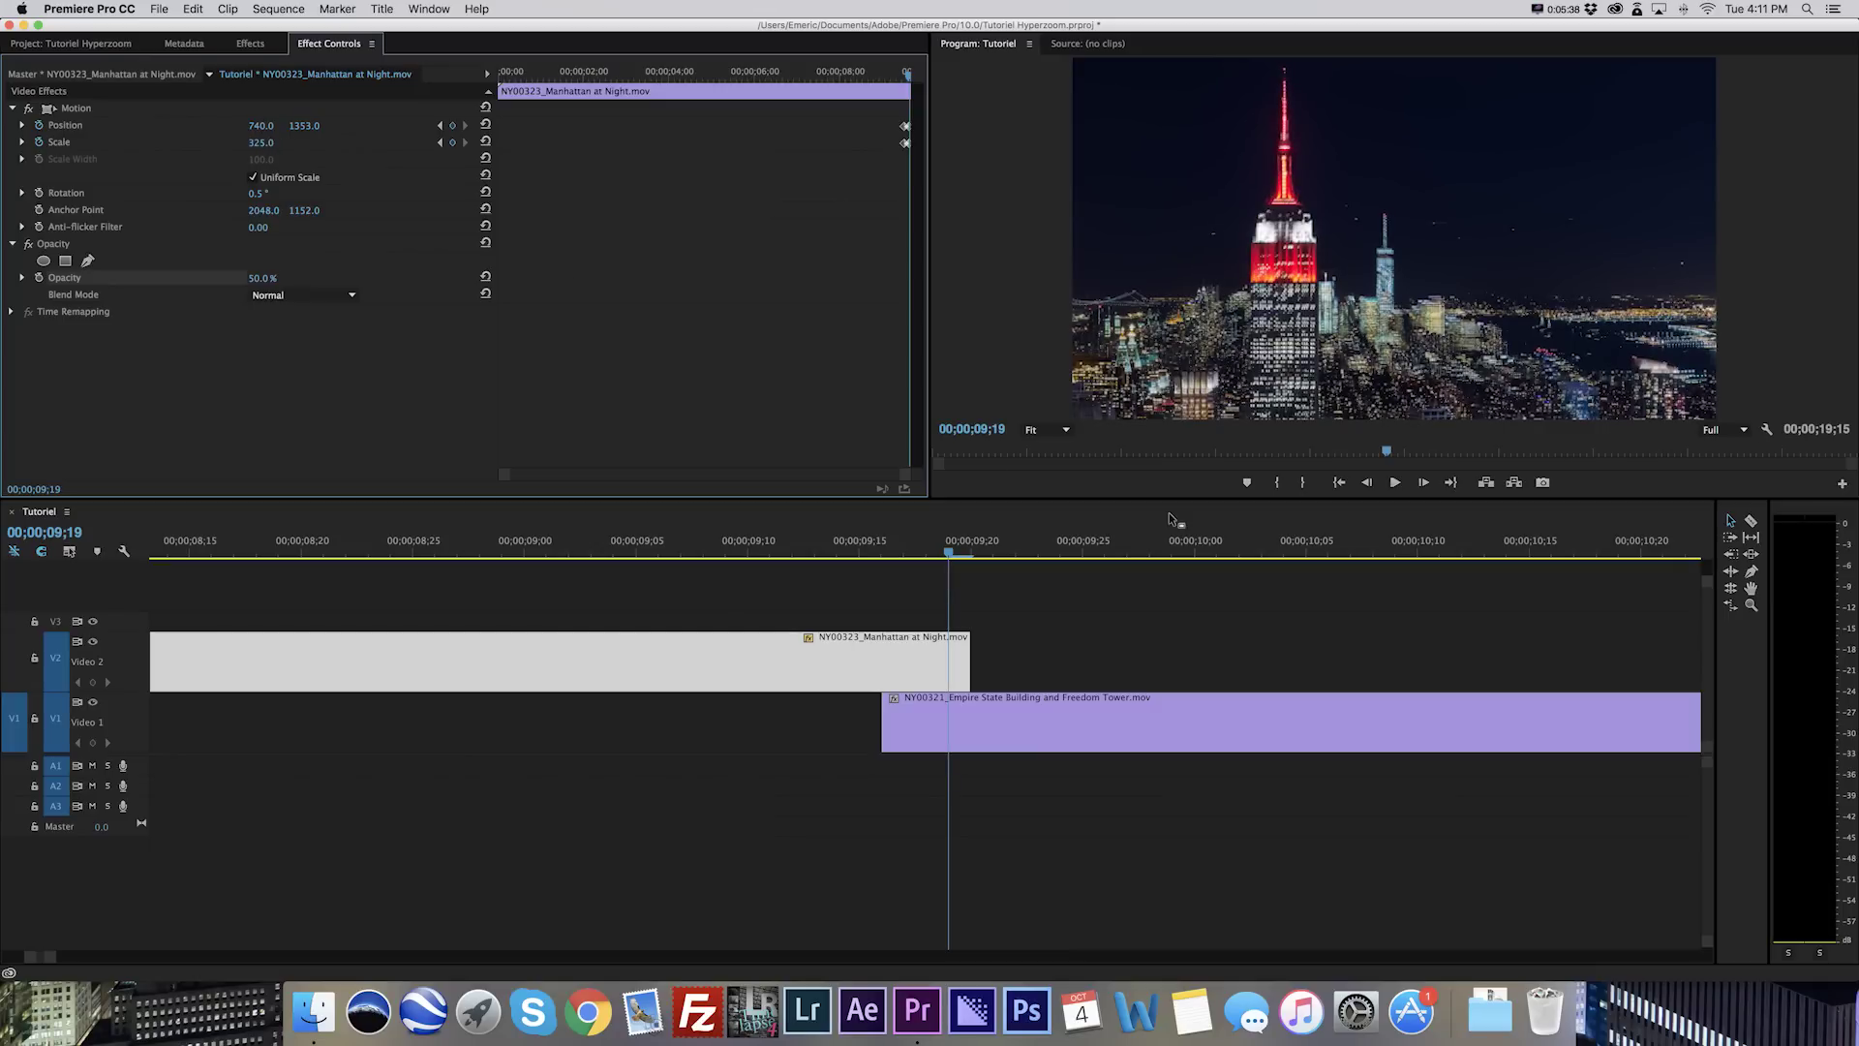
pyautogui.moveTo(925, 550)
pyautogui.mouseDown()
pyautogui.moveTo(991, 554)
pyautogui.moveTo(945, 561)
pyautogui.mouseUp()
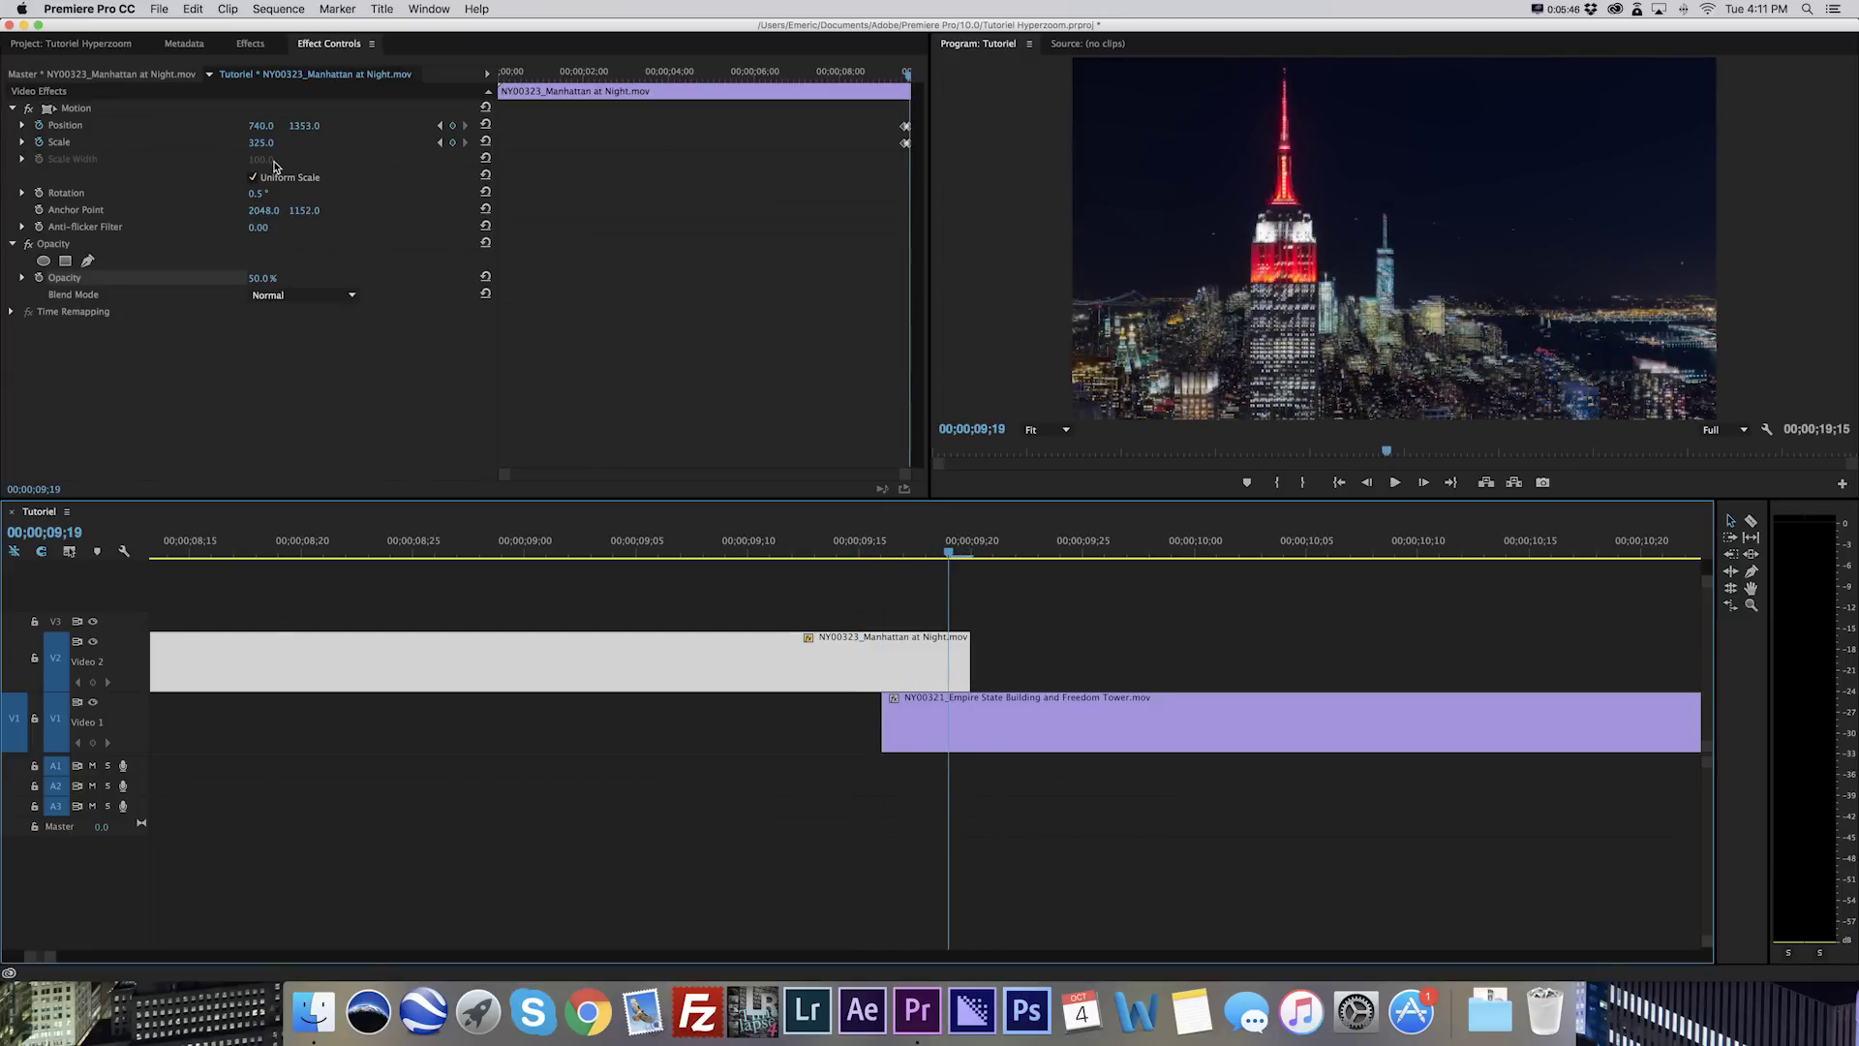
pyautogui.moveTo(261, 147); pyautogui.dragTo(319, 126)
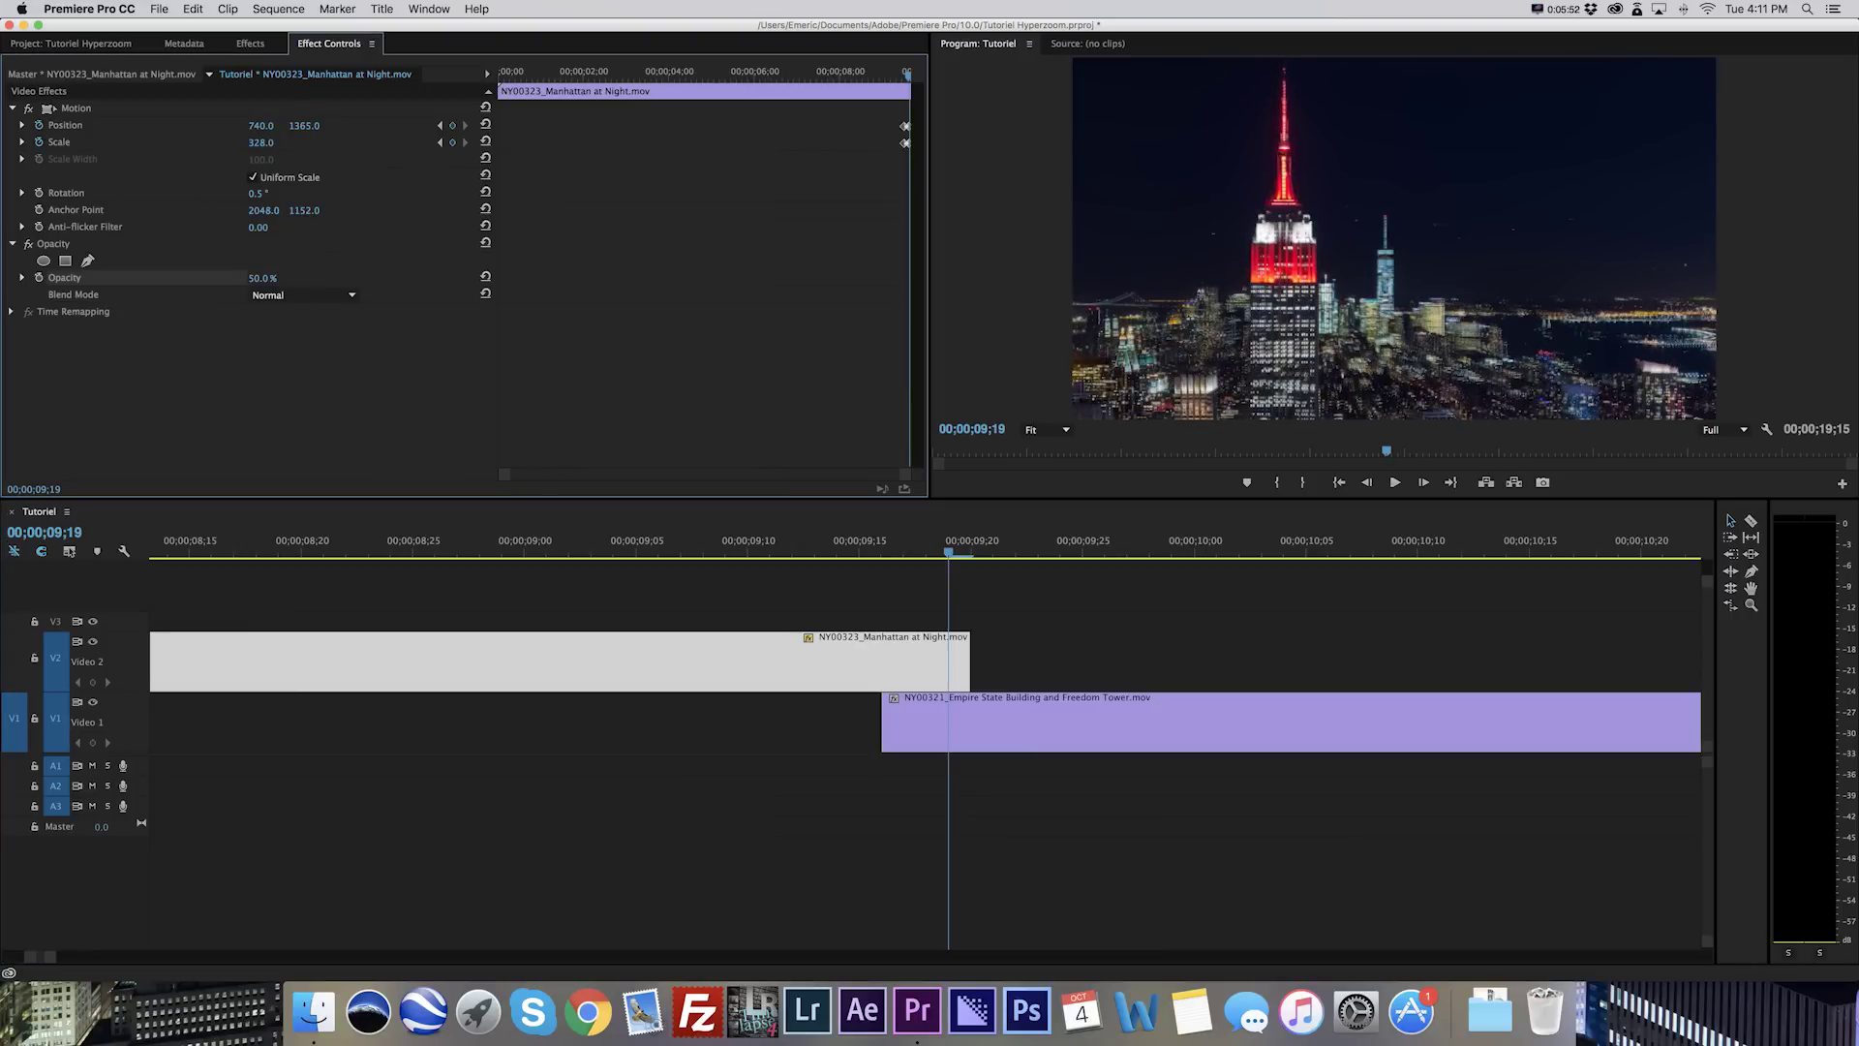
pyautogui.moveTo(261, 126); pyautogui.dragTo(264, 125)
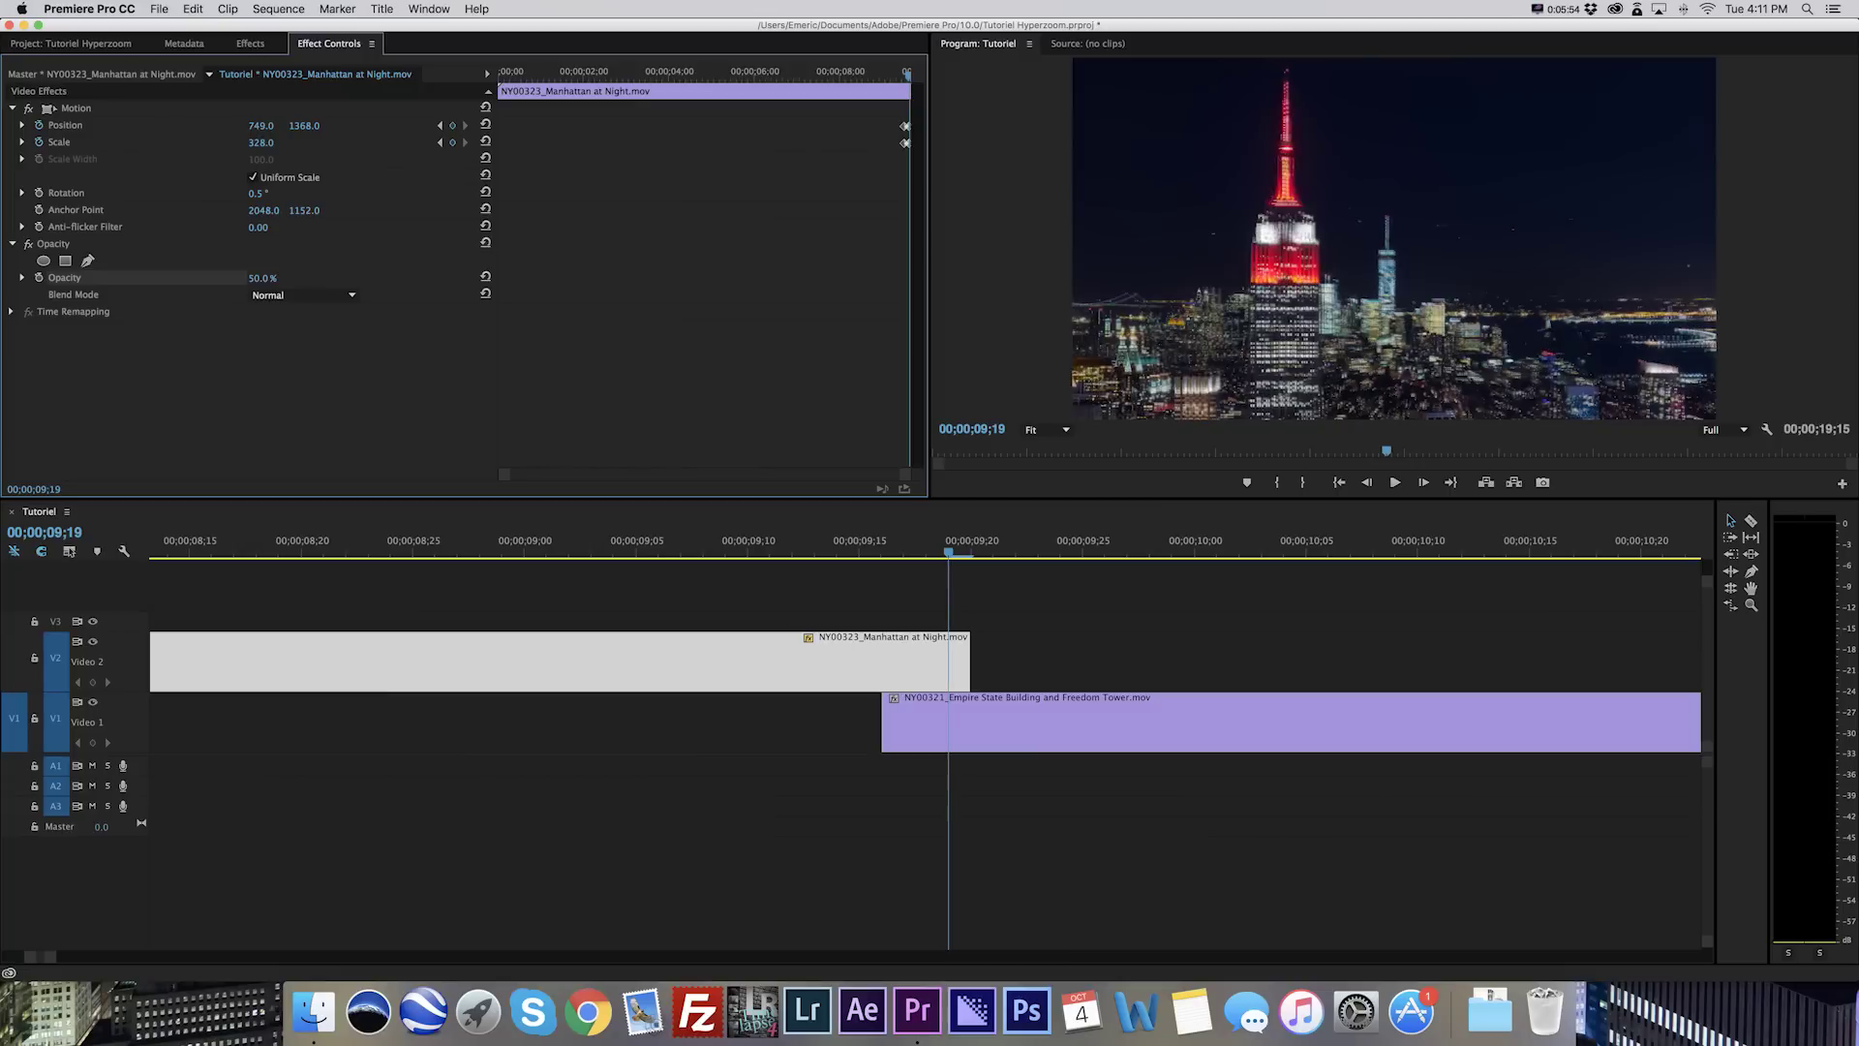
pyautogui.moveTo(265, 126); pyautogui.dragTo(267, 125)
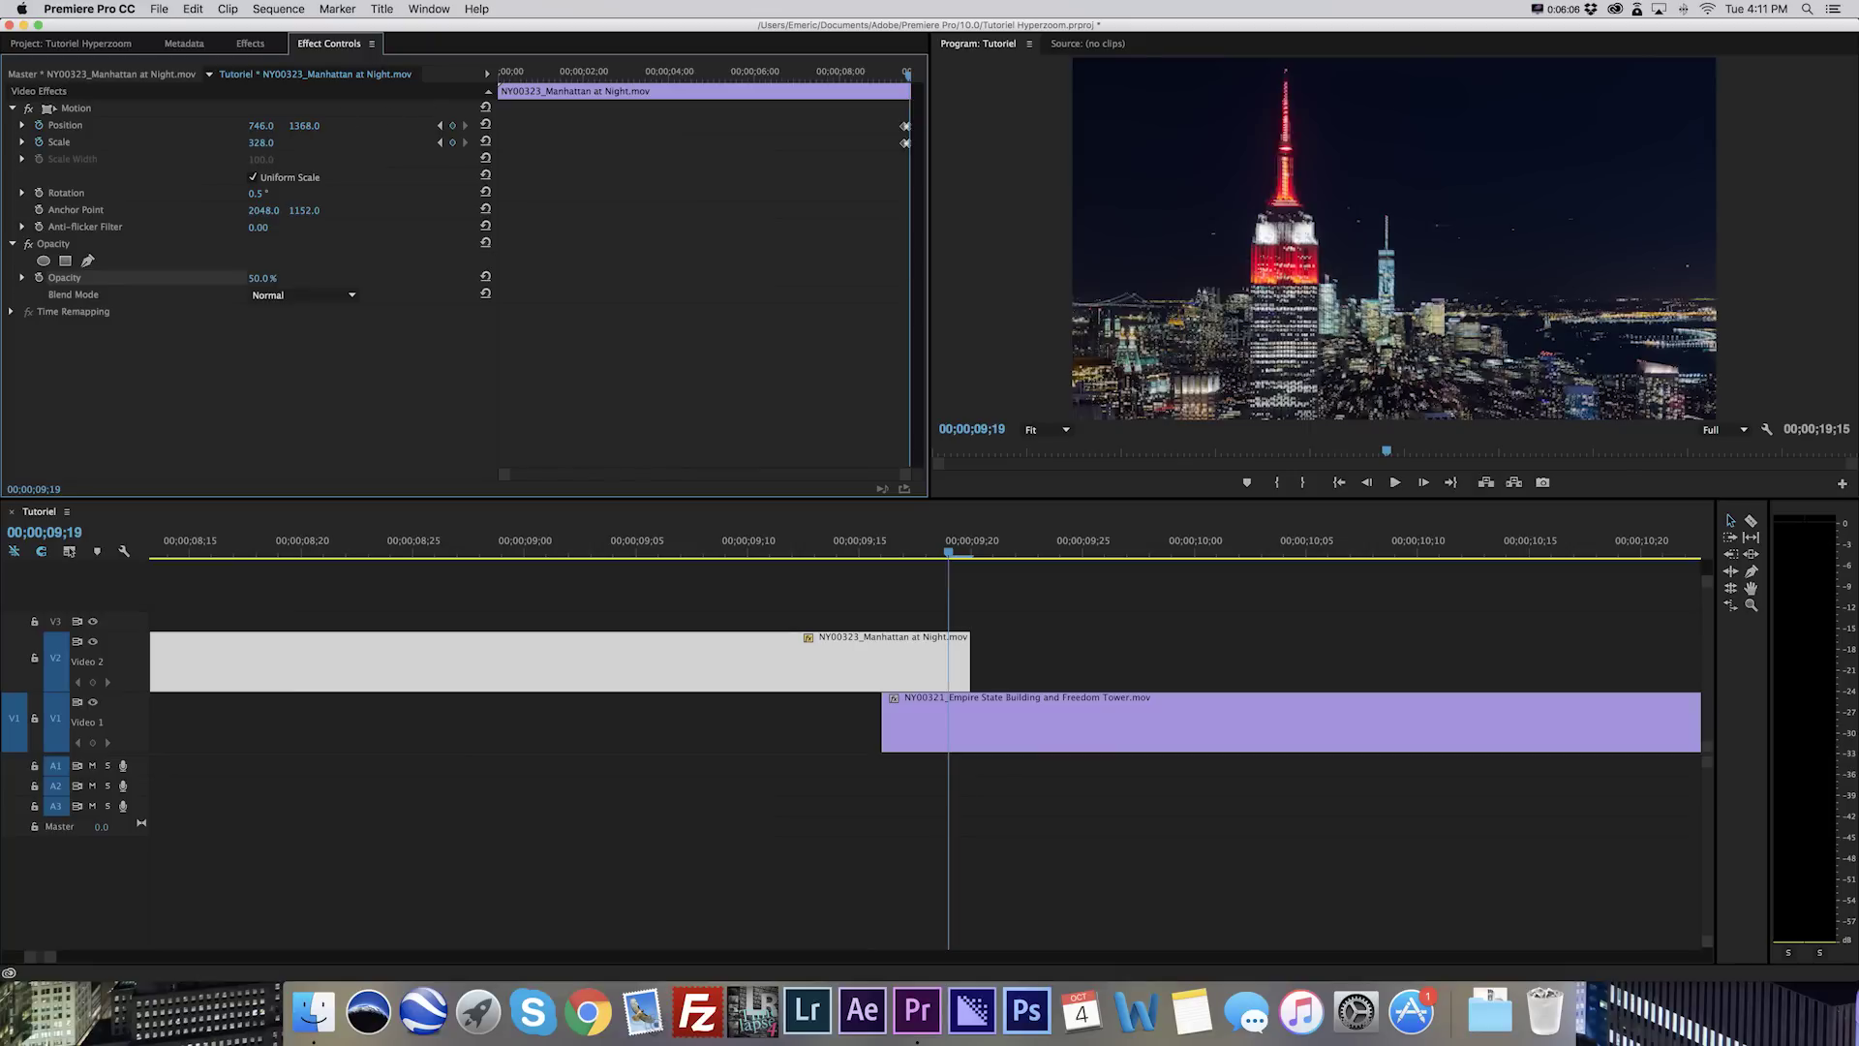
# Set Scale 336 and Position 736, 1387, toggling V2 visibility to compare the towers.
pyautogui.moveTo(261, 142); pyautogui.dragTo(268, 142)
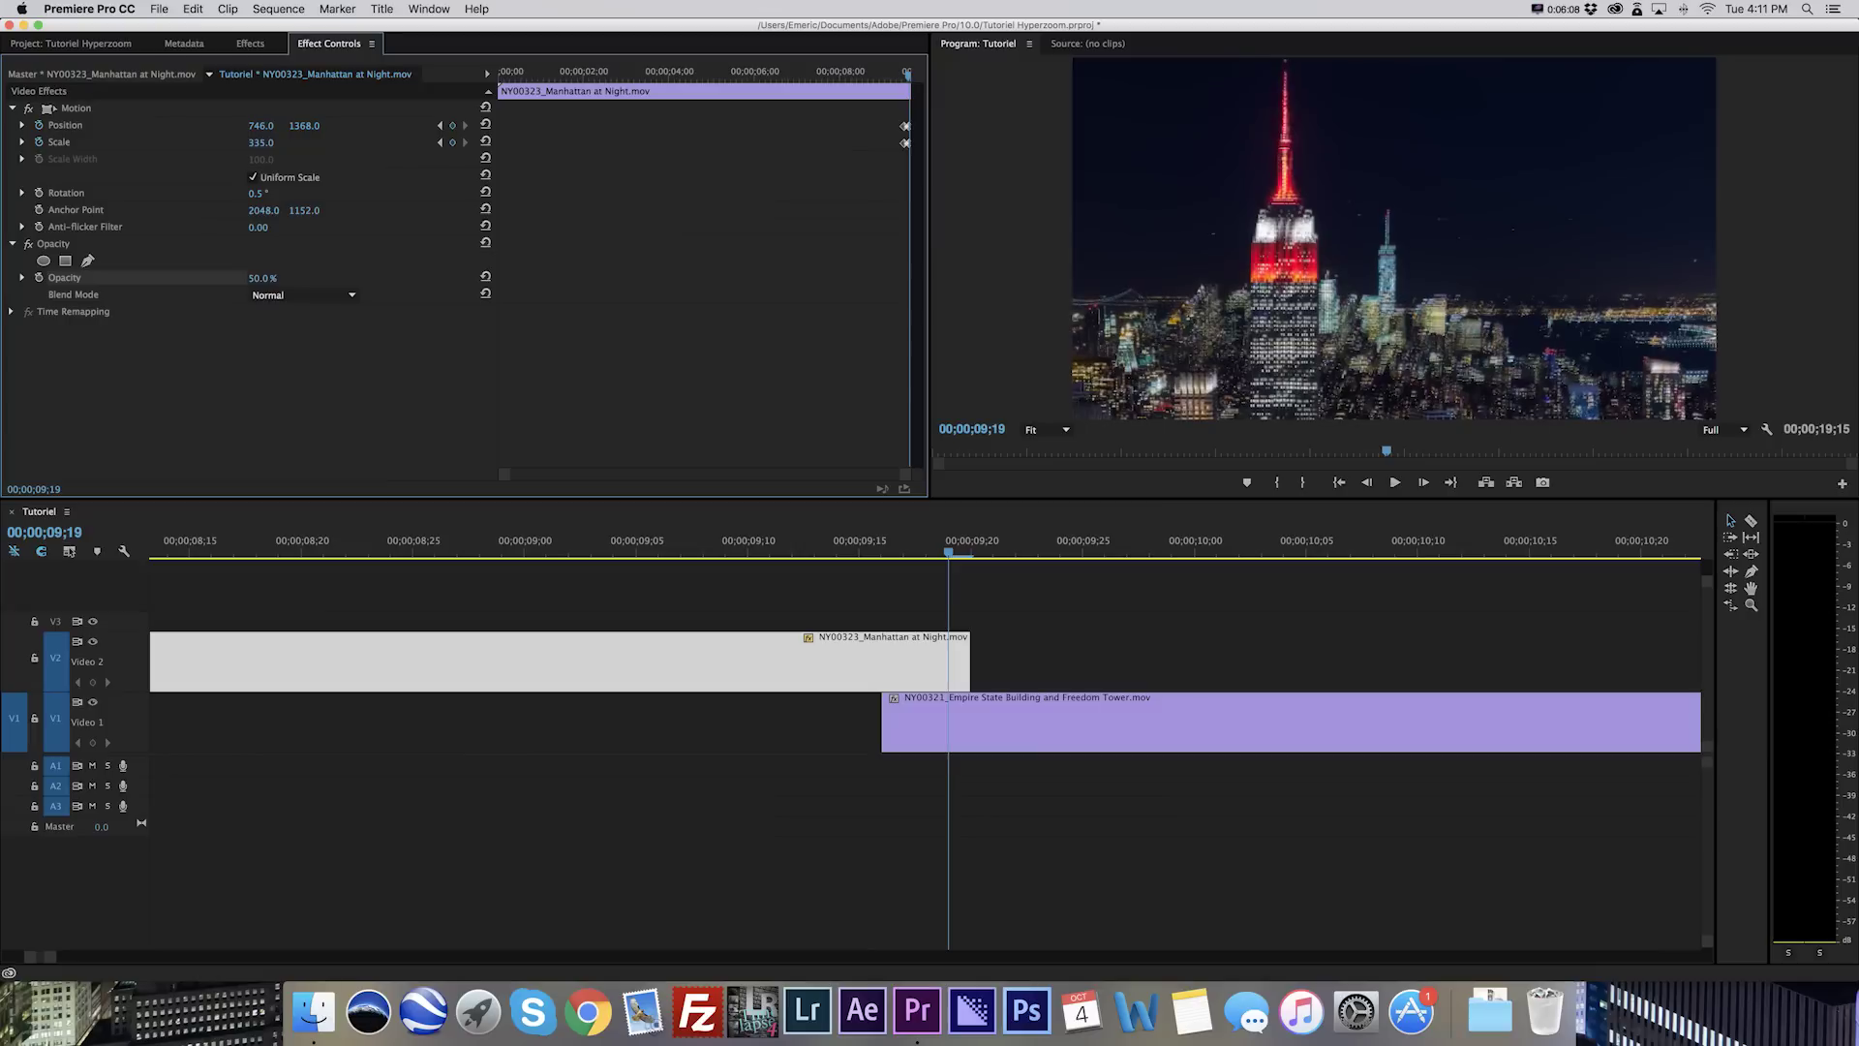
pyautogui.moveTo(304, 125); pyautogui.dragTo(251, 126)
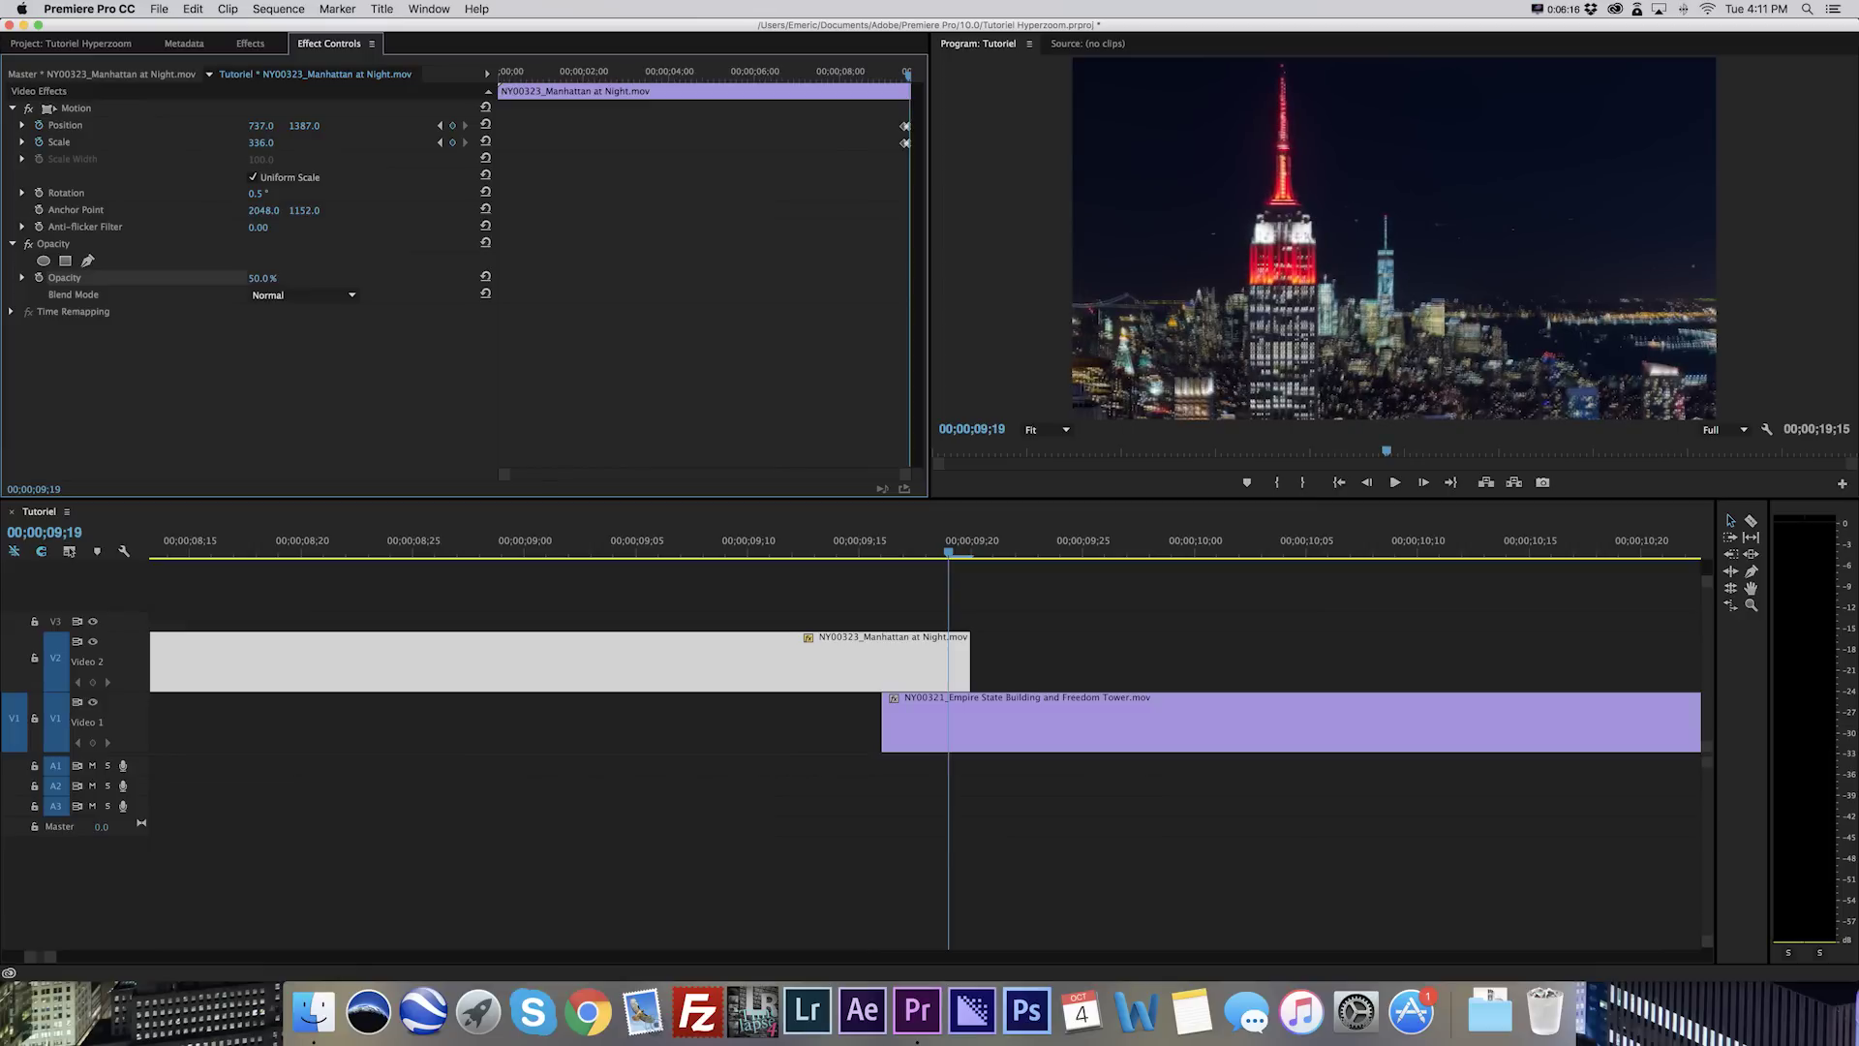
pyautogui.moveTo(252, 126); pyautogui.dragTo(250, 126)
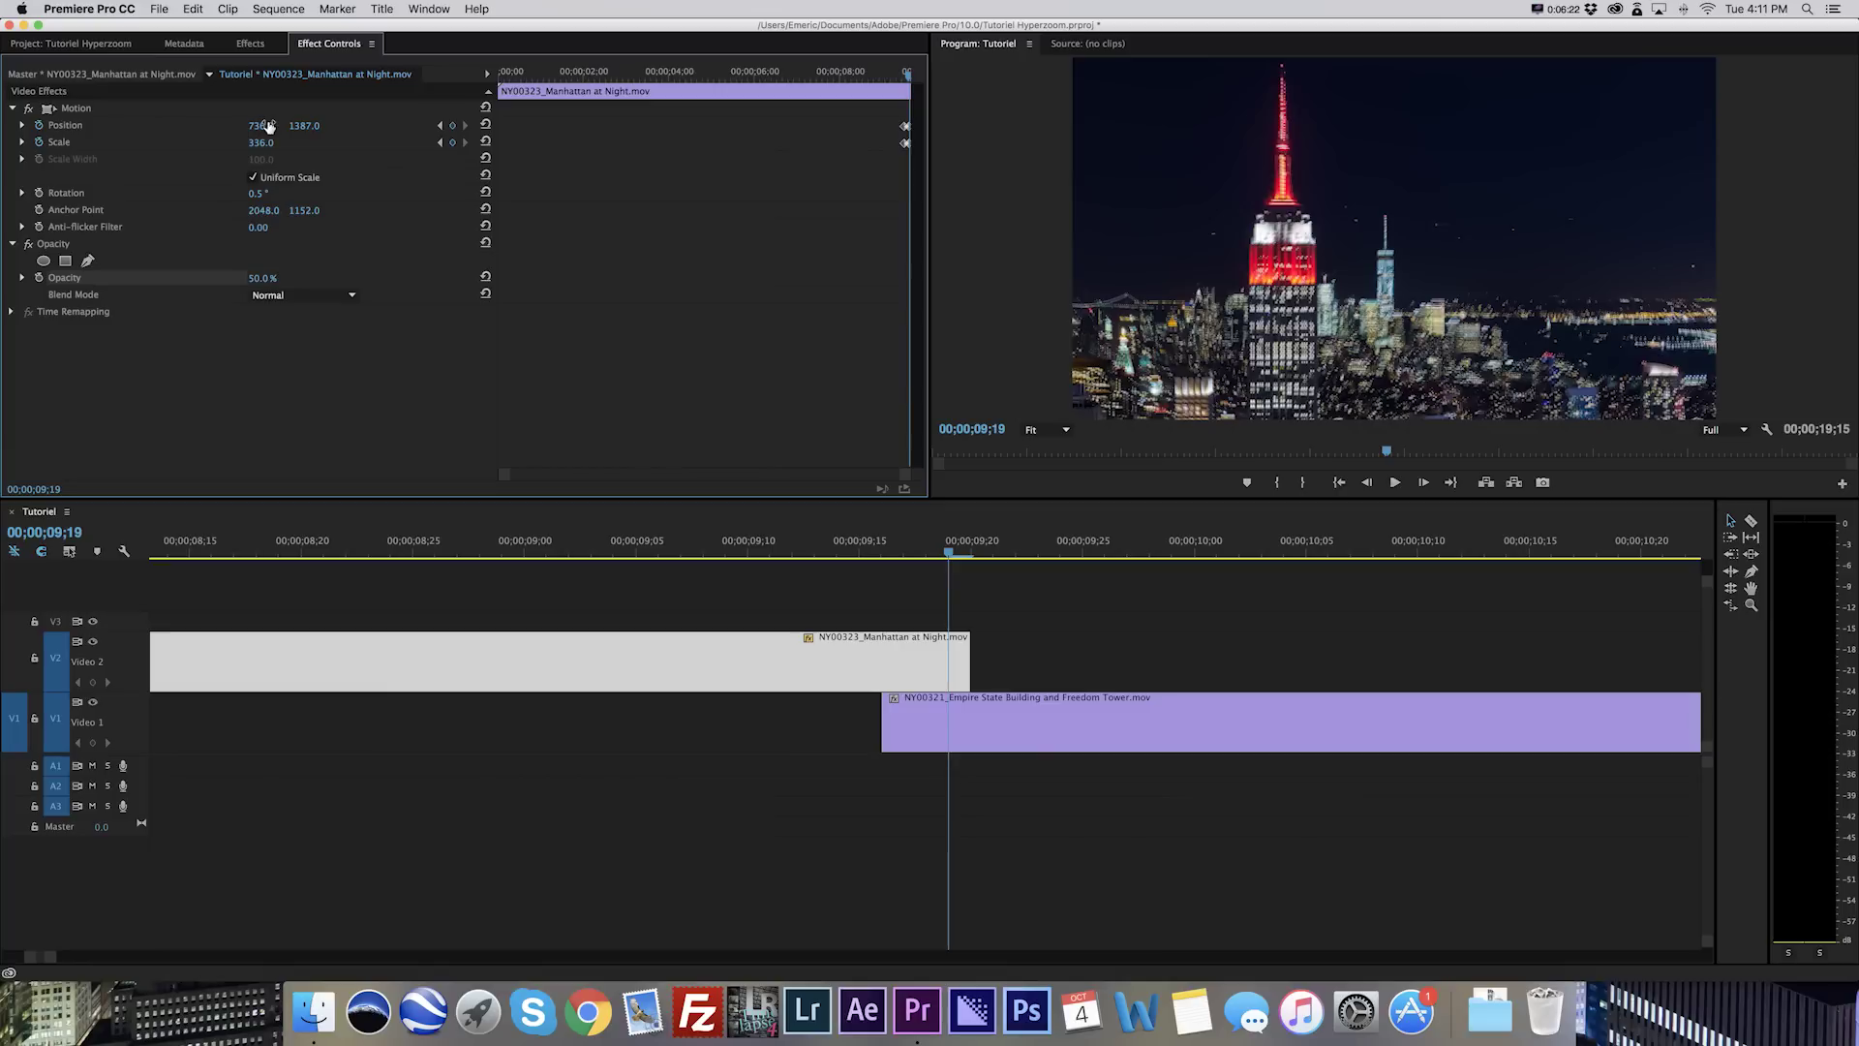
pyautogui.click(93, 642)
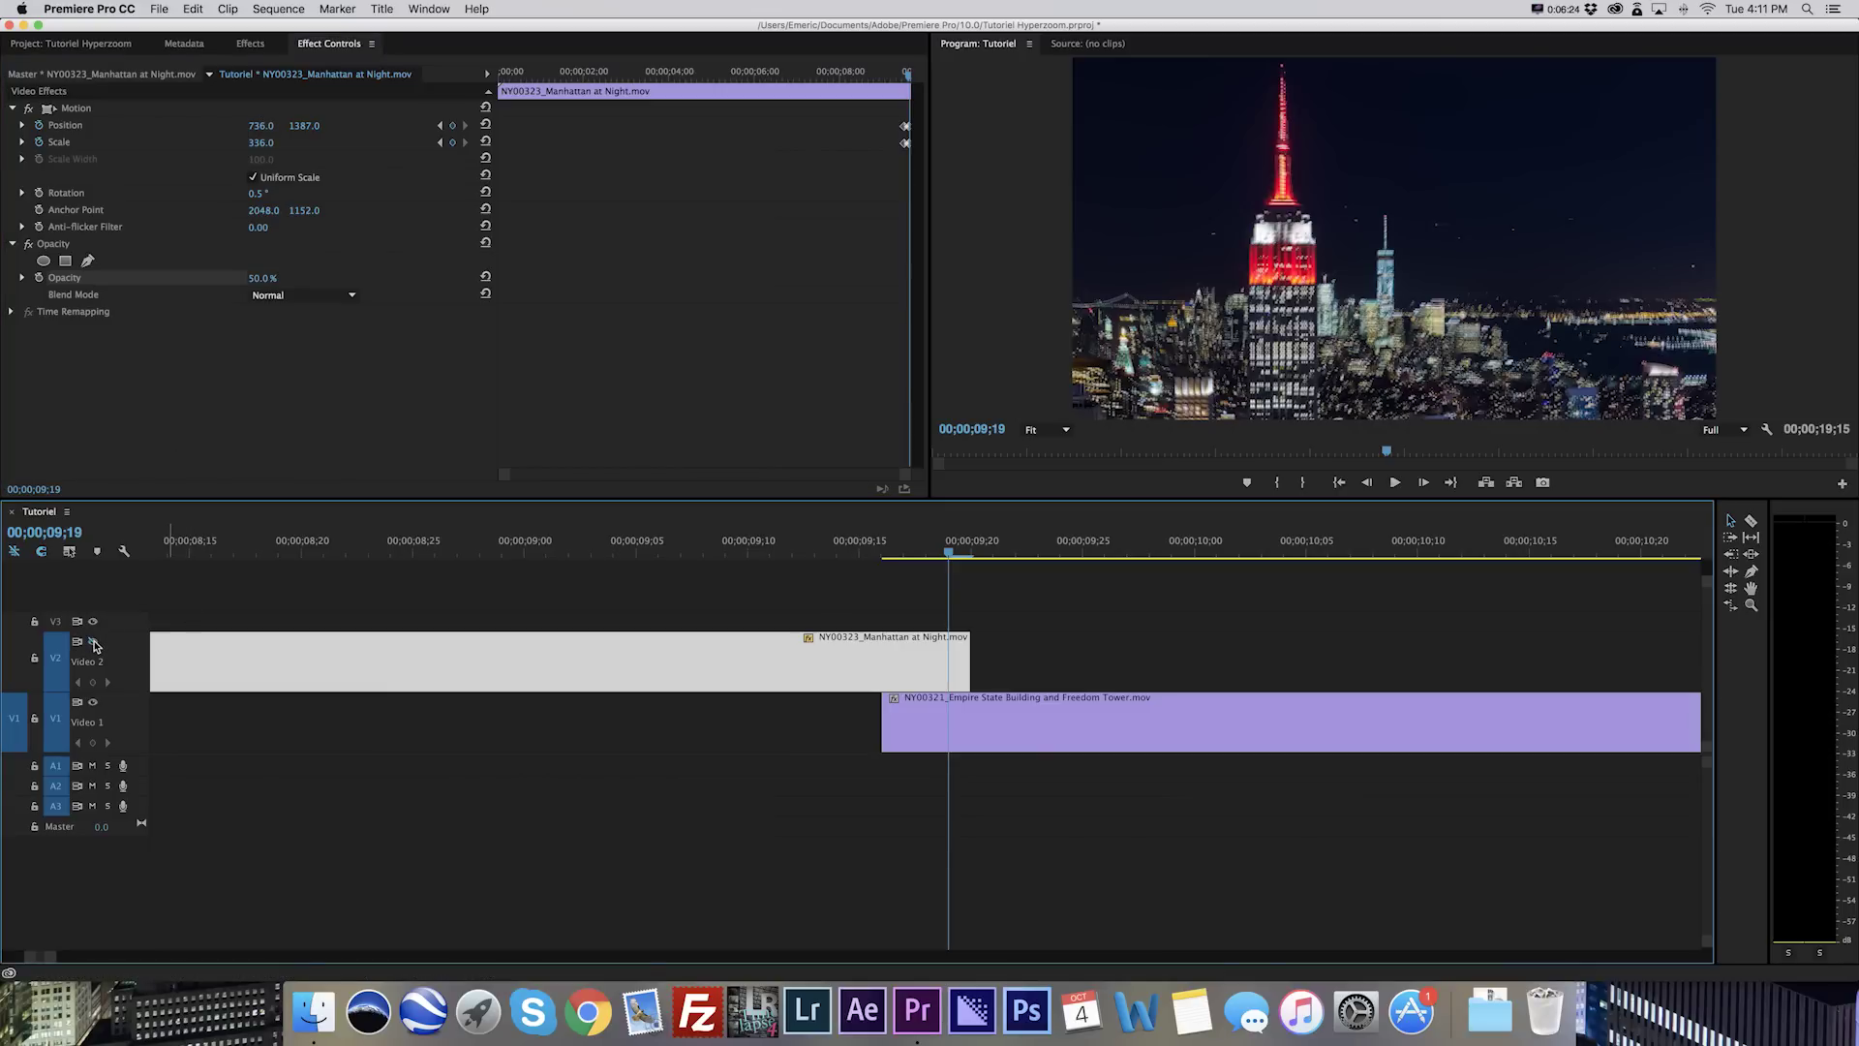
pyautogui.click(95, 645)
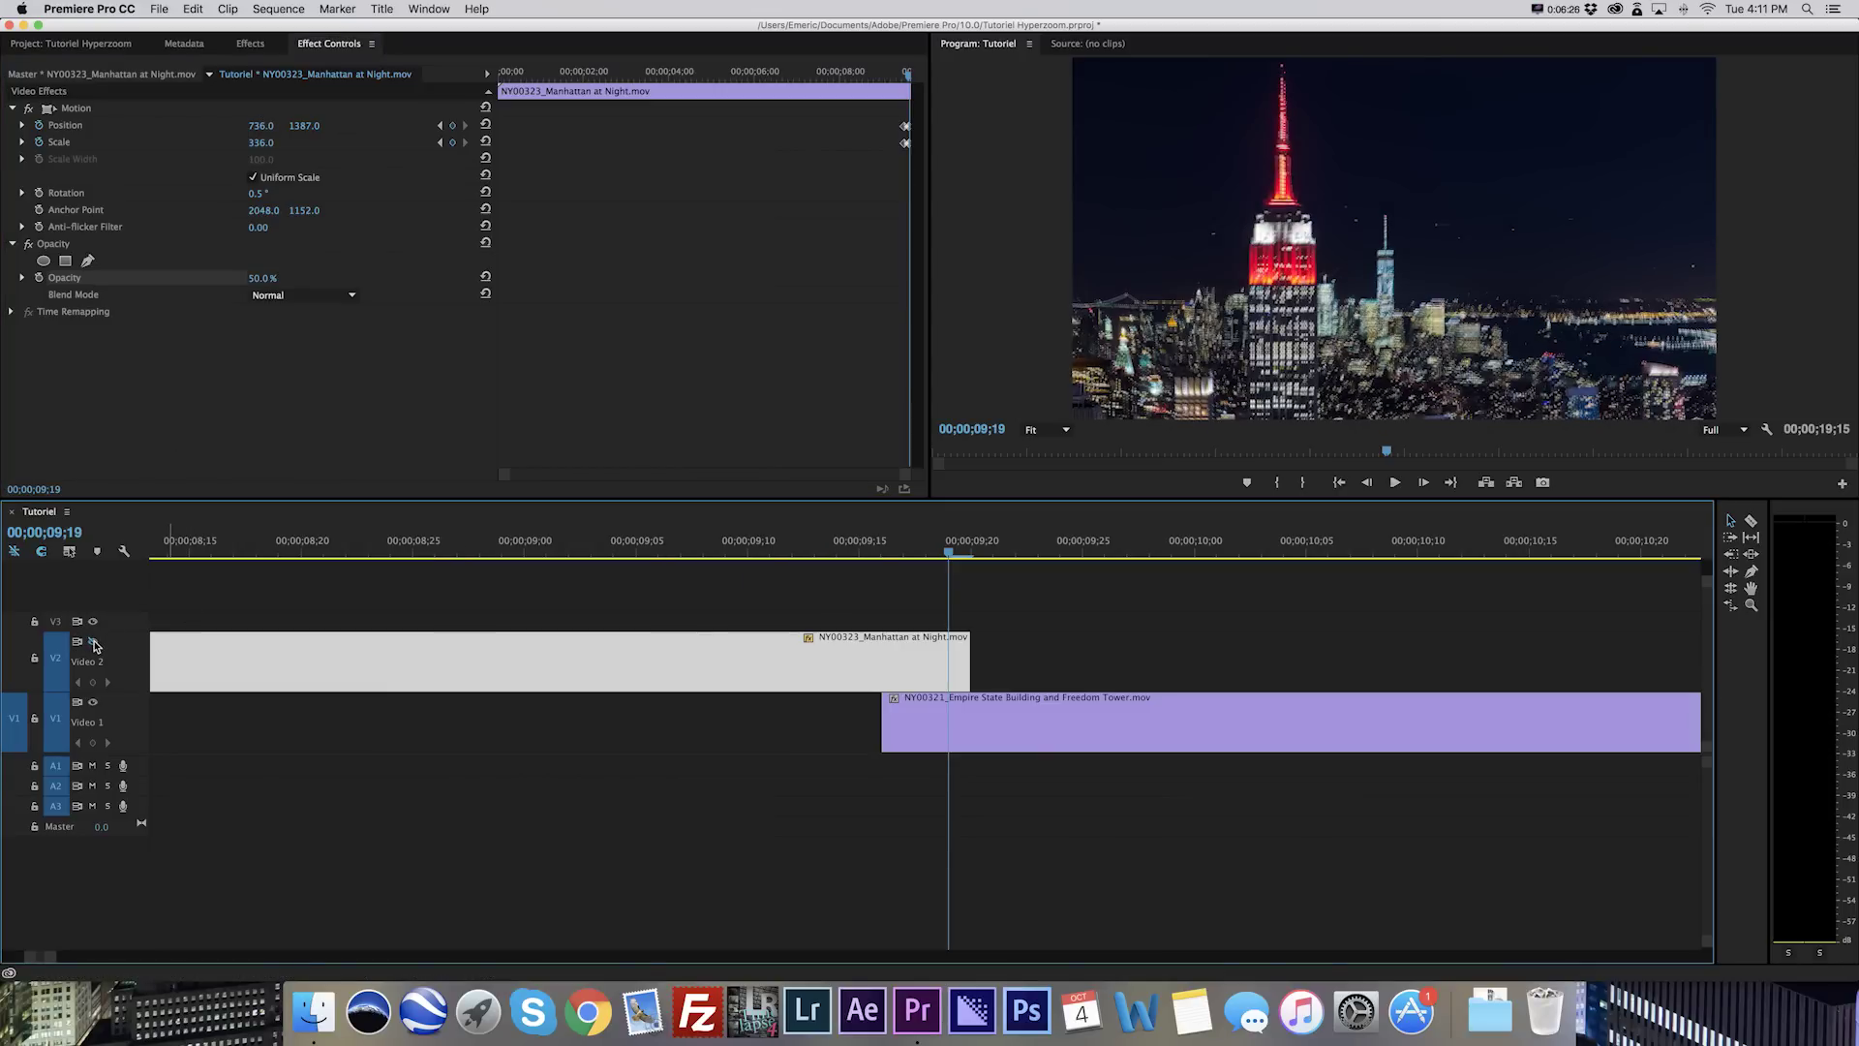
pyautogui.click(95, 645)
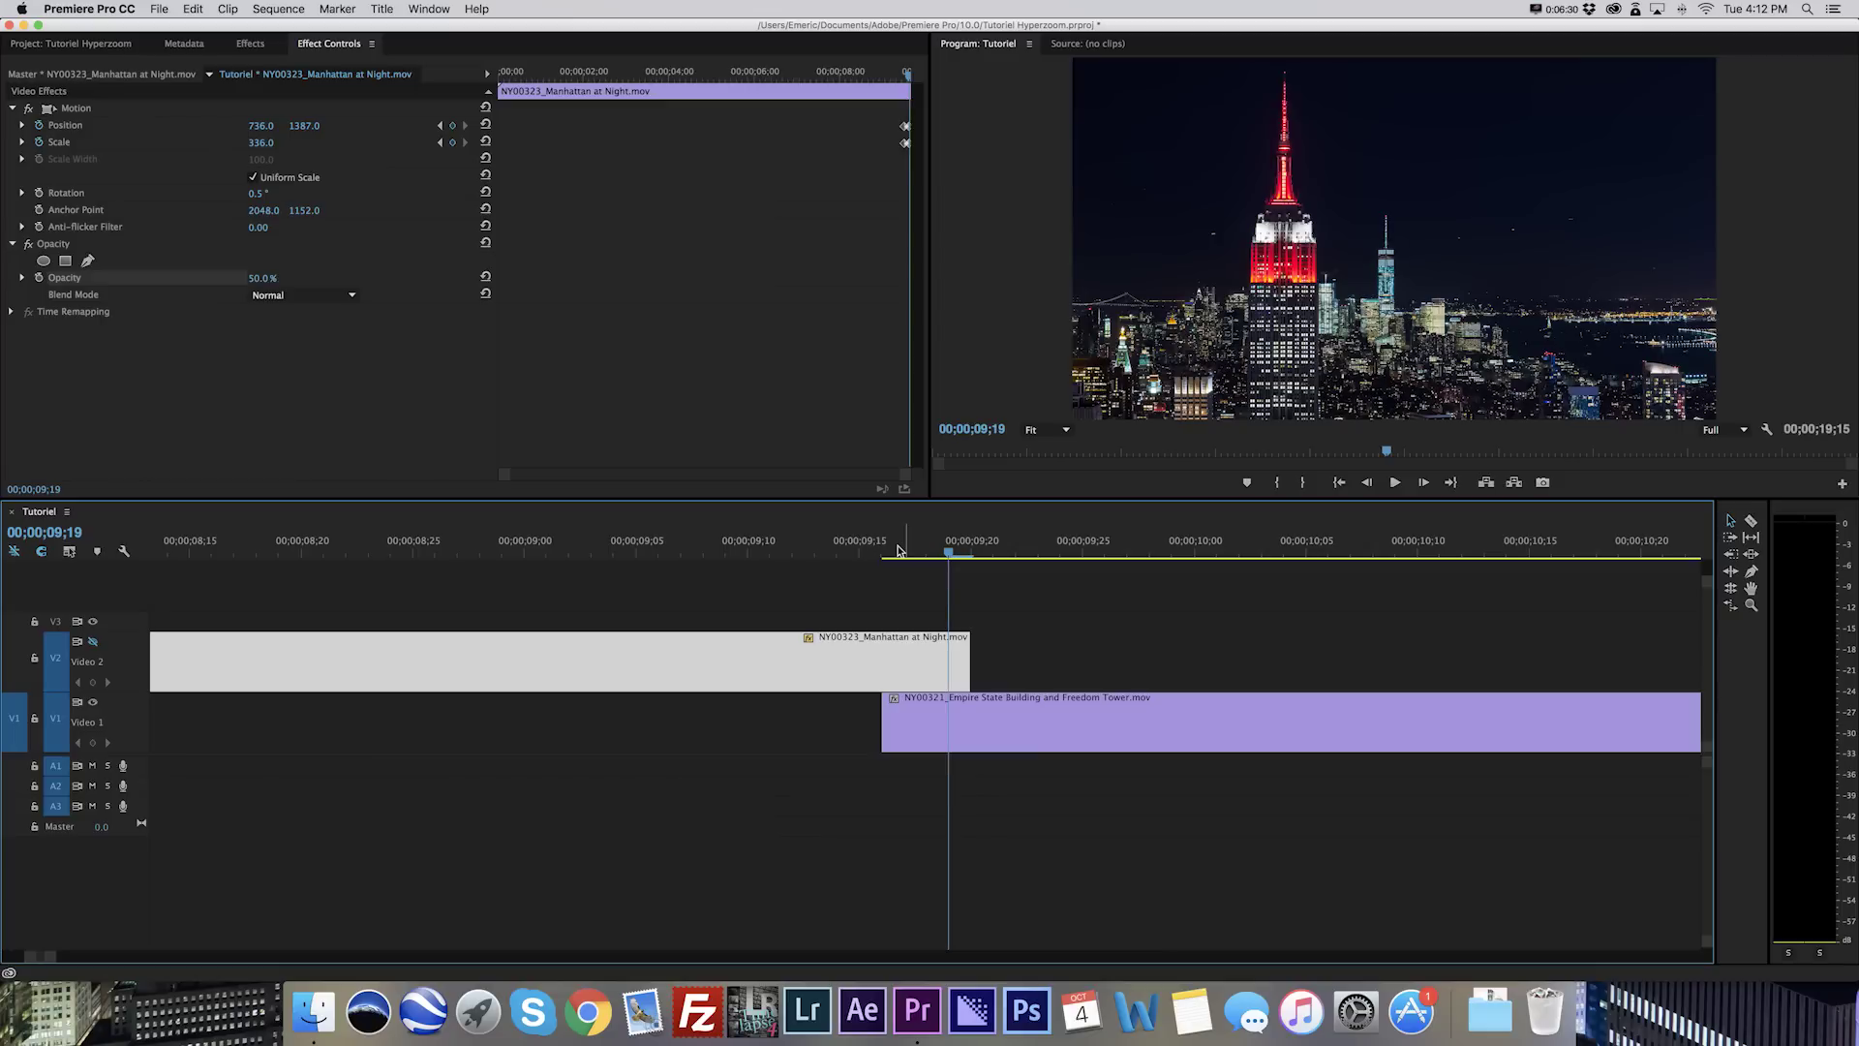
# Set the Manhattan at Night clip's opacity back to 100% around 09;16.
pyautogui.click(796, 598)
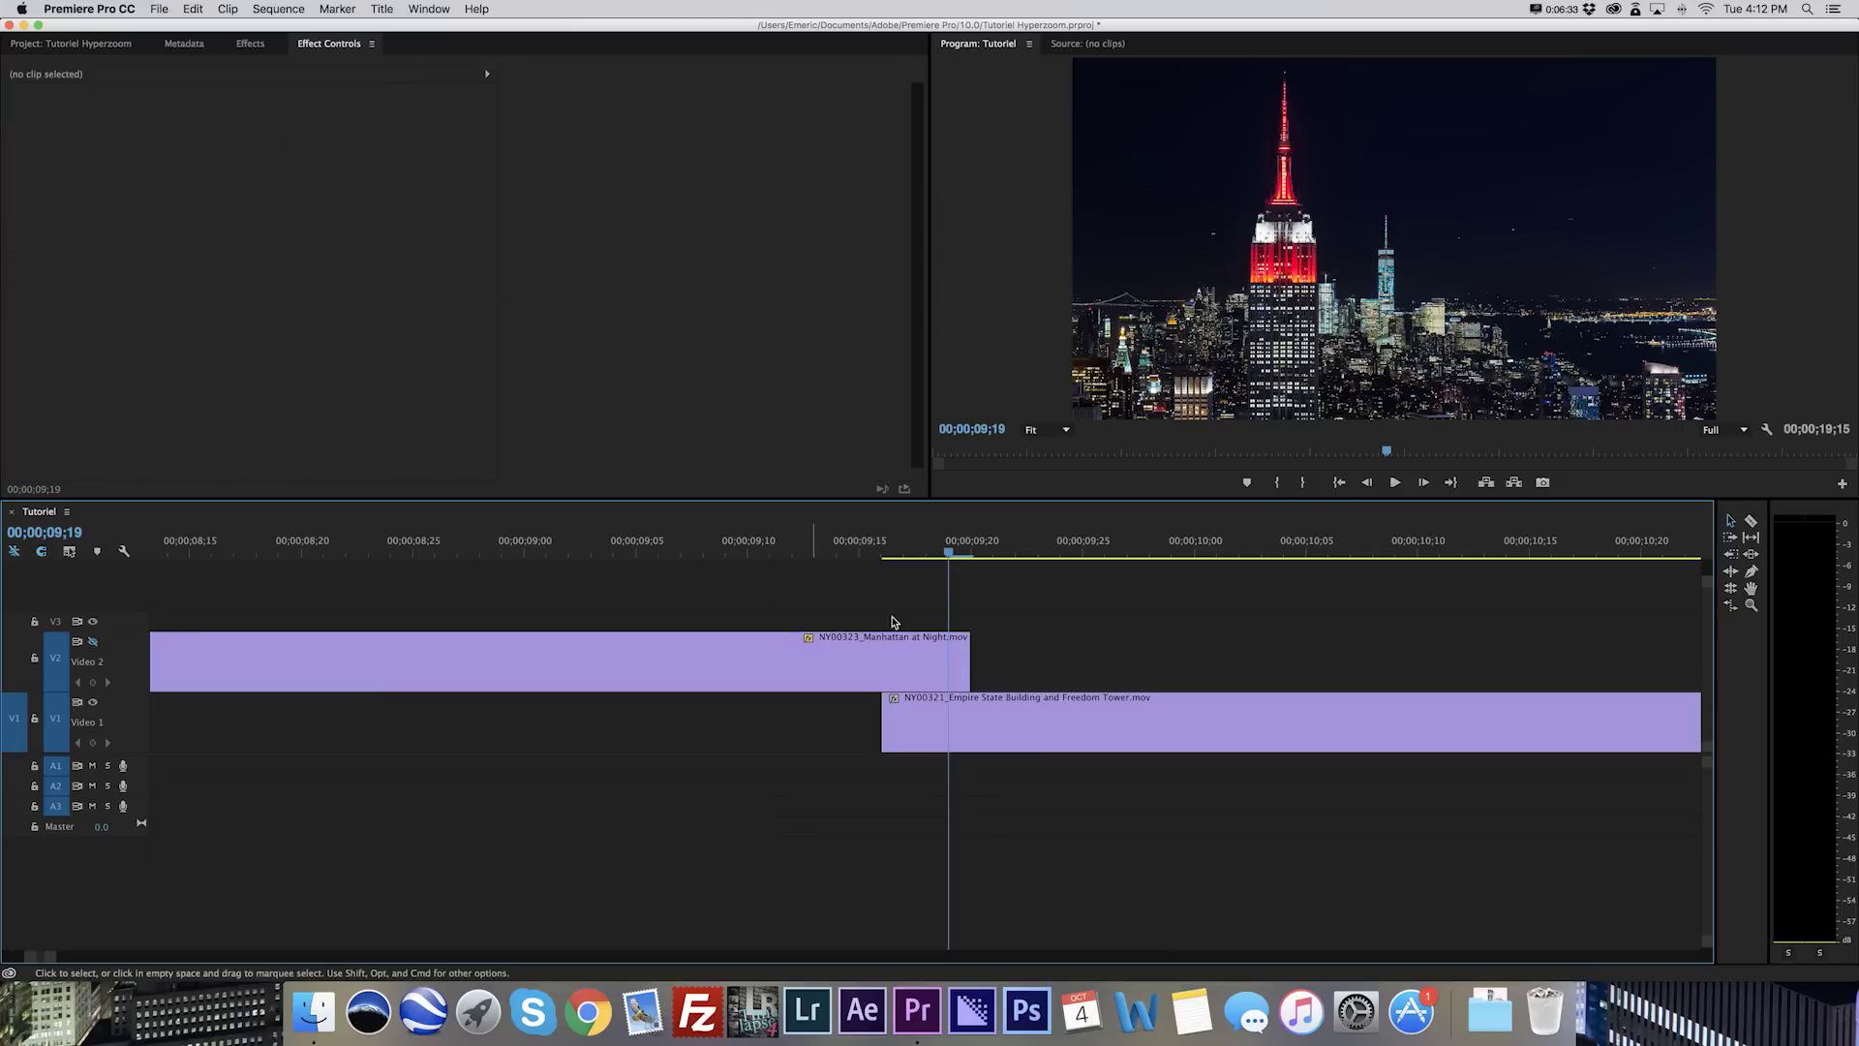
pyautogui.click(883, 548)
pyautogui.moveTo(883, 548); pyautogui.dragTo(885, 566)
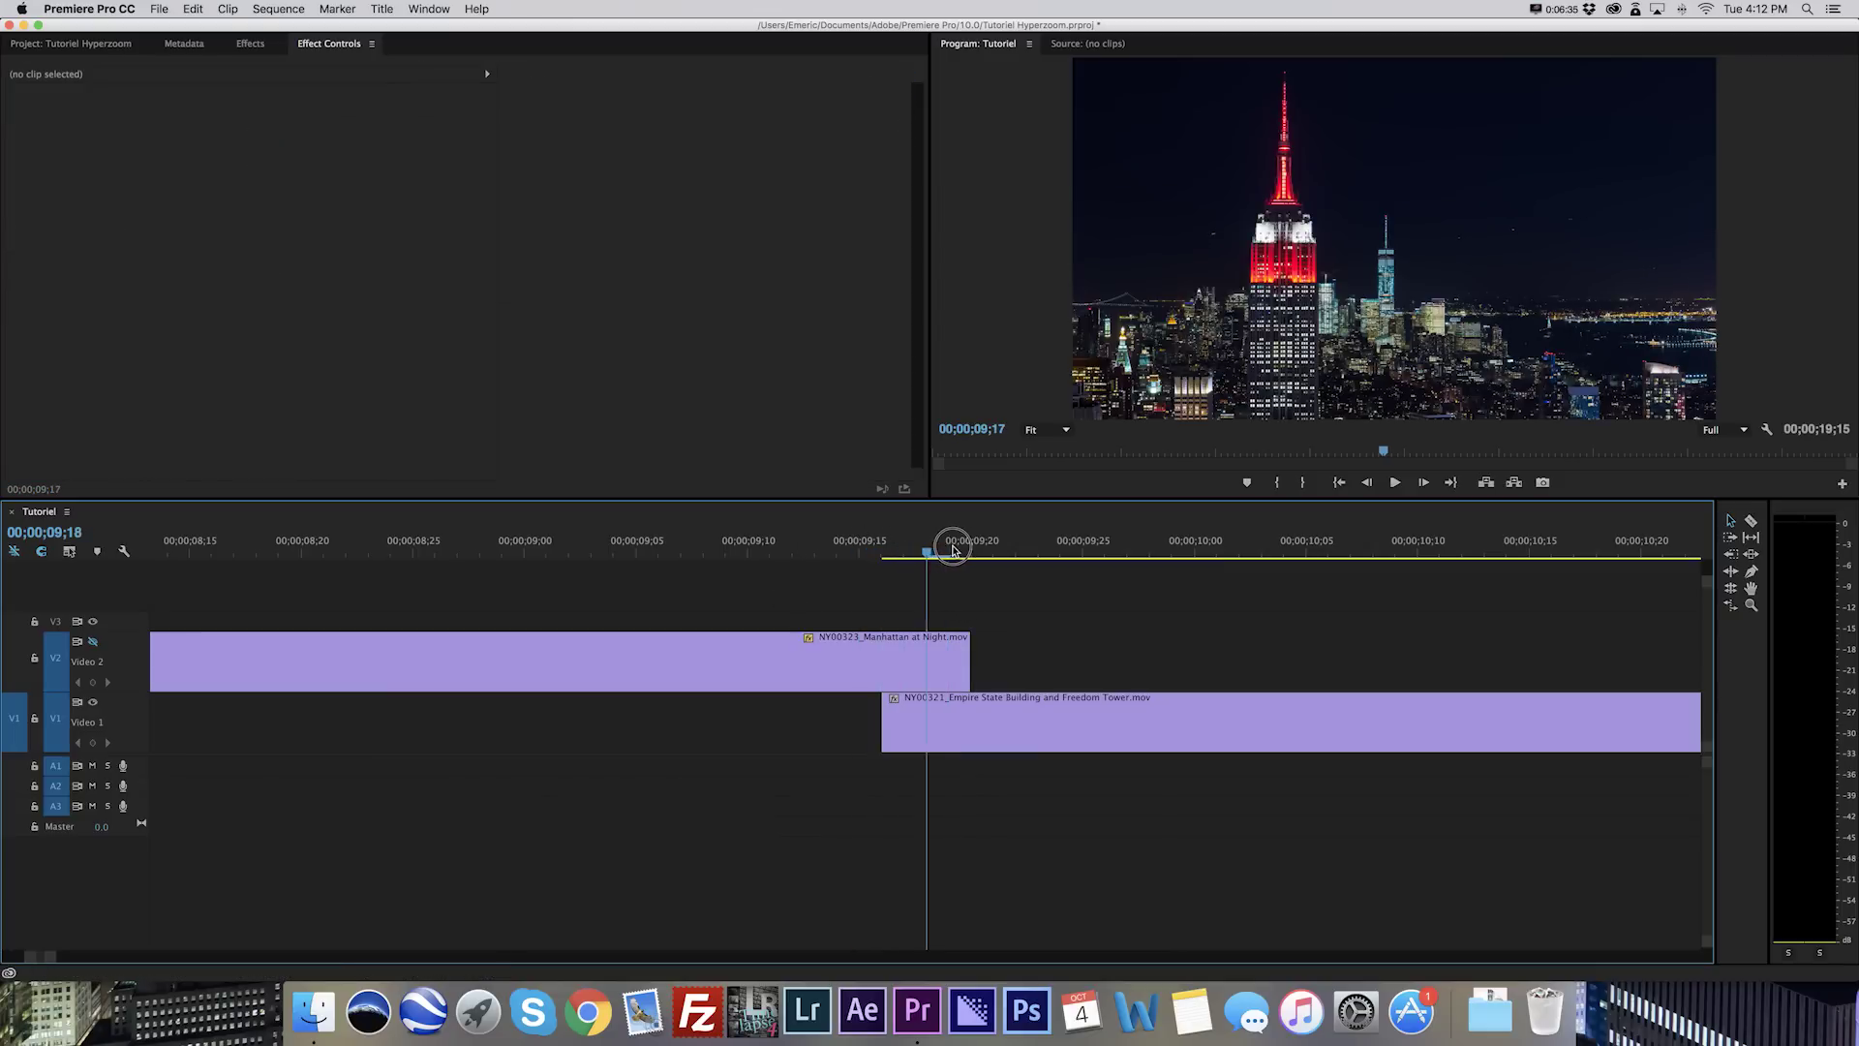
pyautogui.click(900, 657)
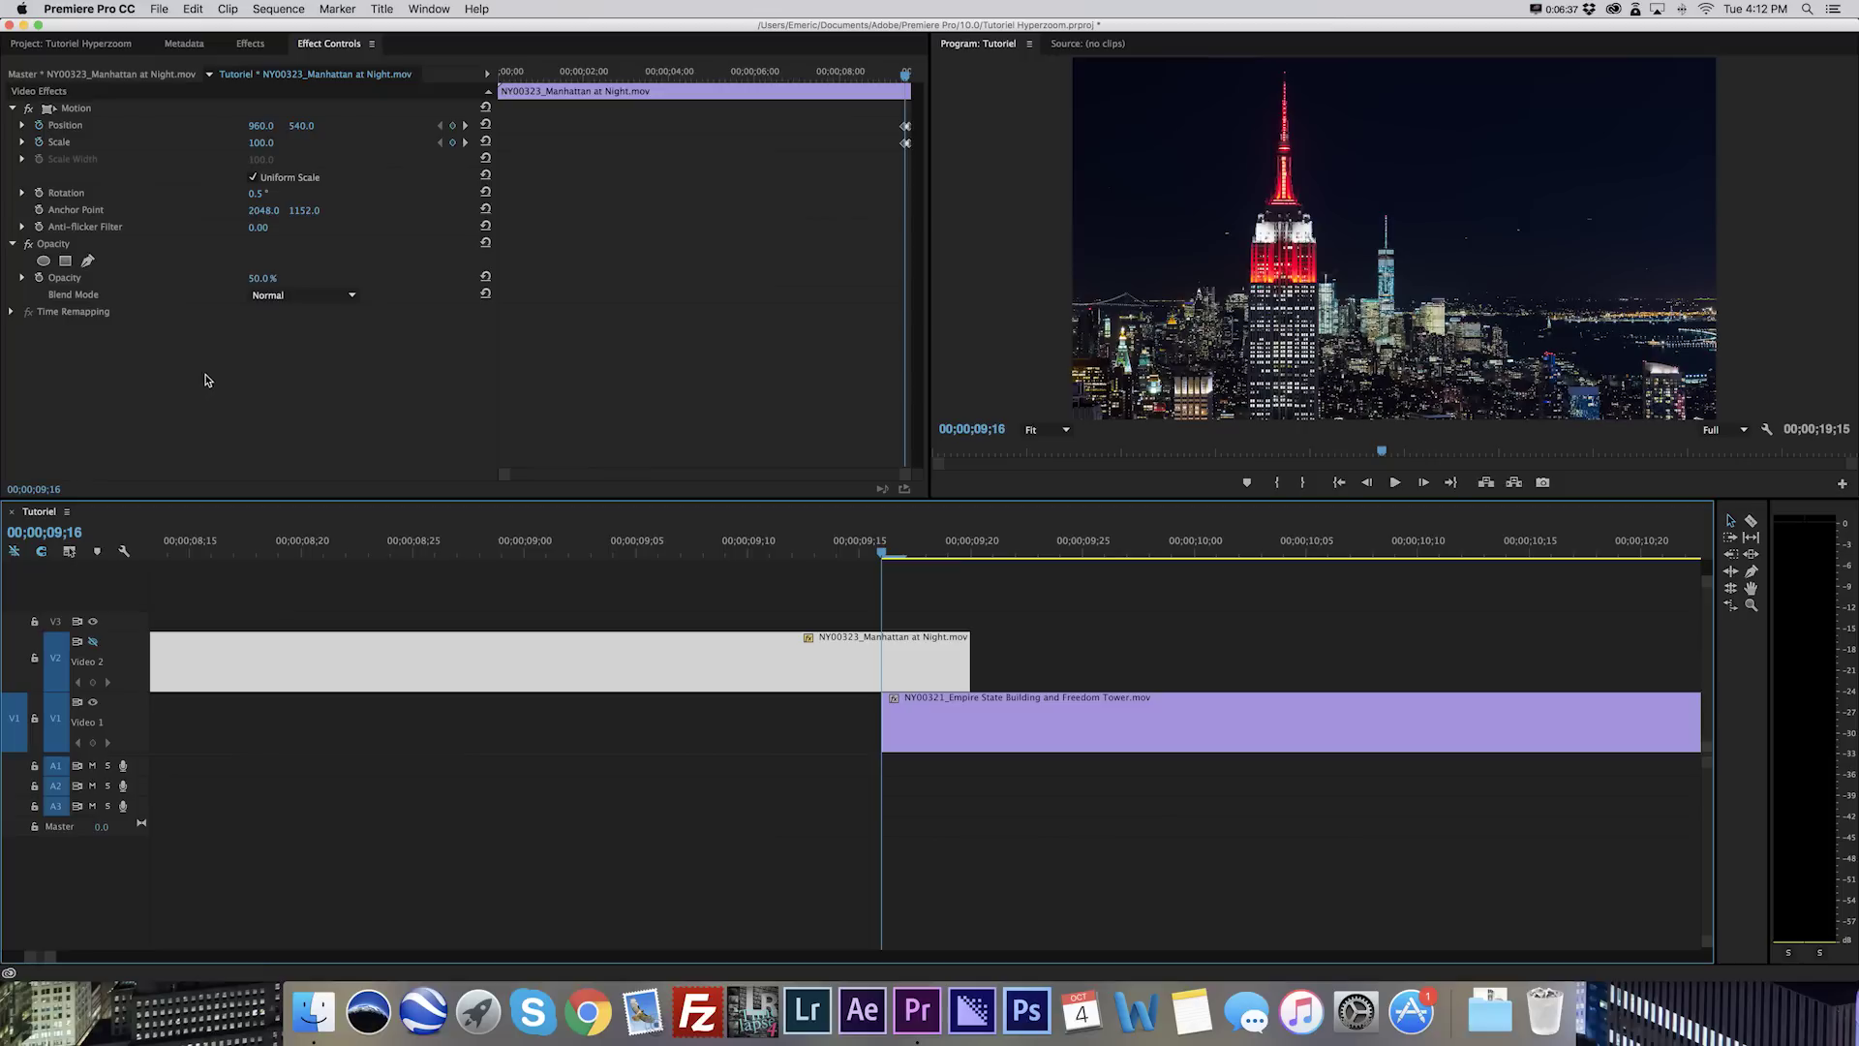
pyautogui.moveTo(267, 281); pyautogui.dragTo(319, 281)
# Apply Cross Dissolves to both clips and shorten them, the Empire State one to 2 frames.
pyautogui.moveTo(1009, 639); pyautogui.dragTo(871, 726)
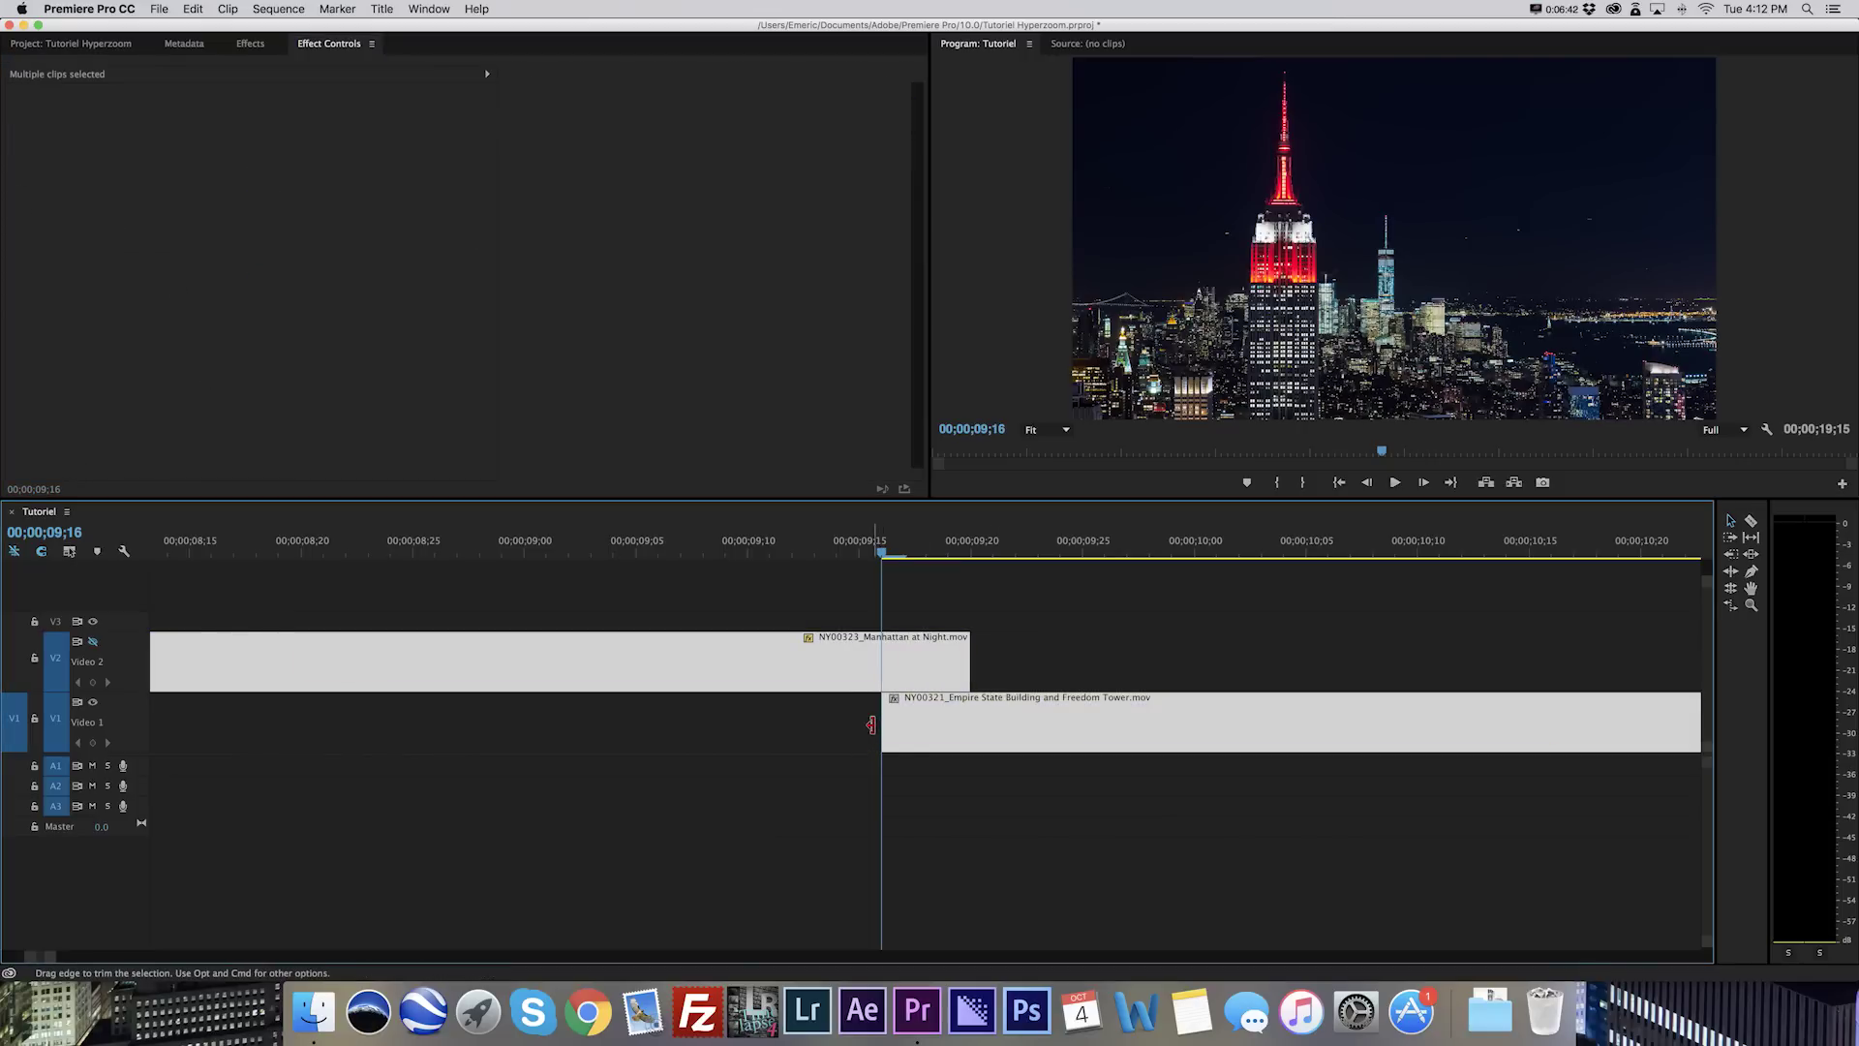
pyautogui.hotkey('shift', 'd')
pyautogui.moveTo(305, 666); pyautogui.dragTo(954, 654)
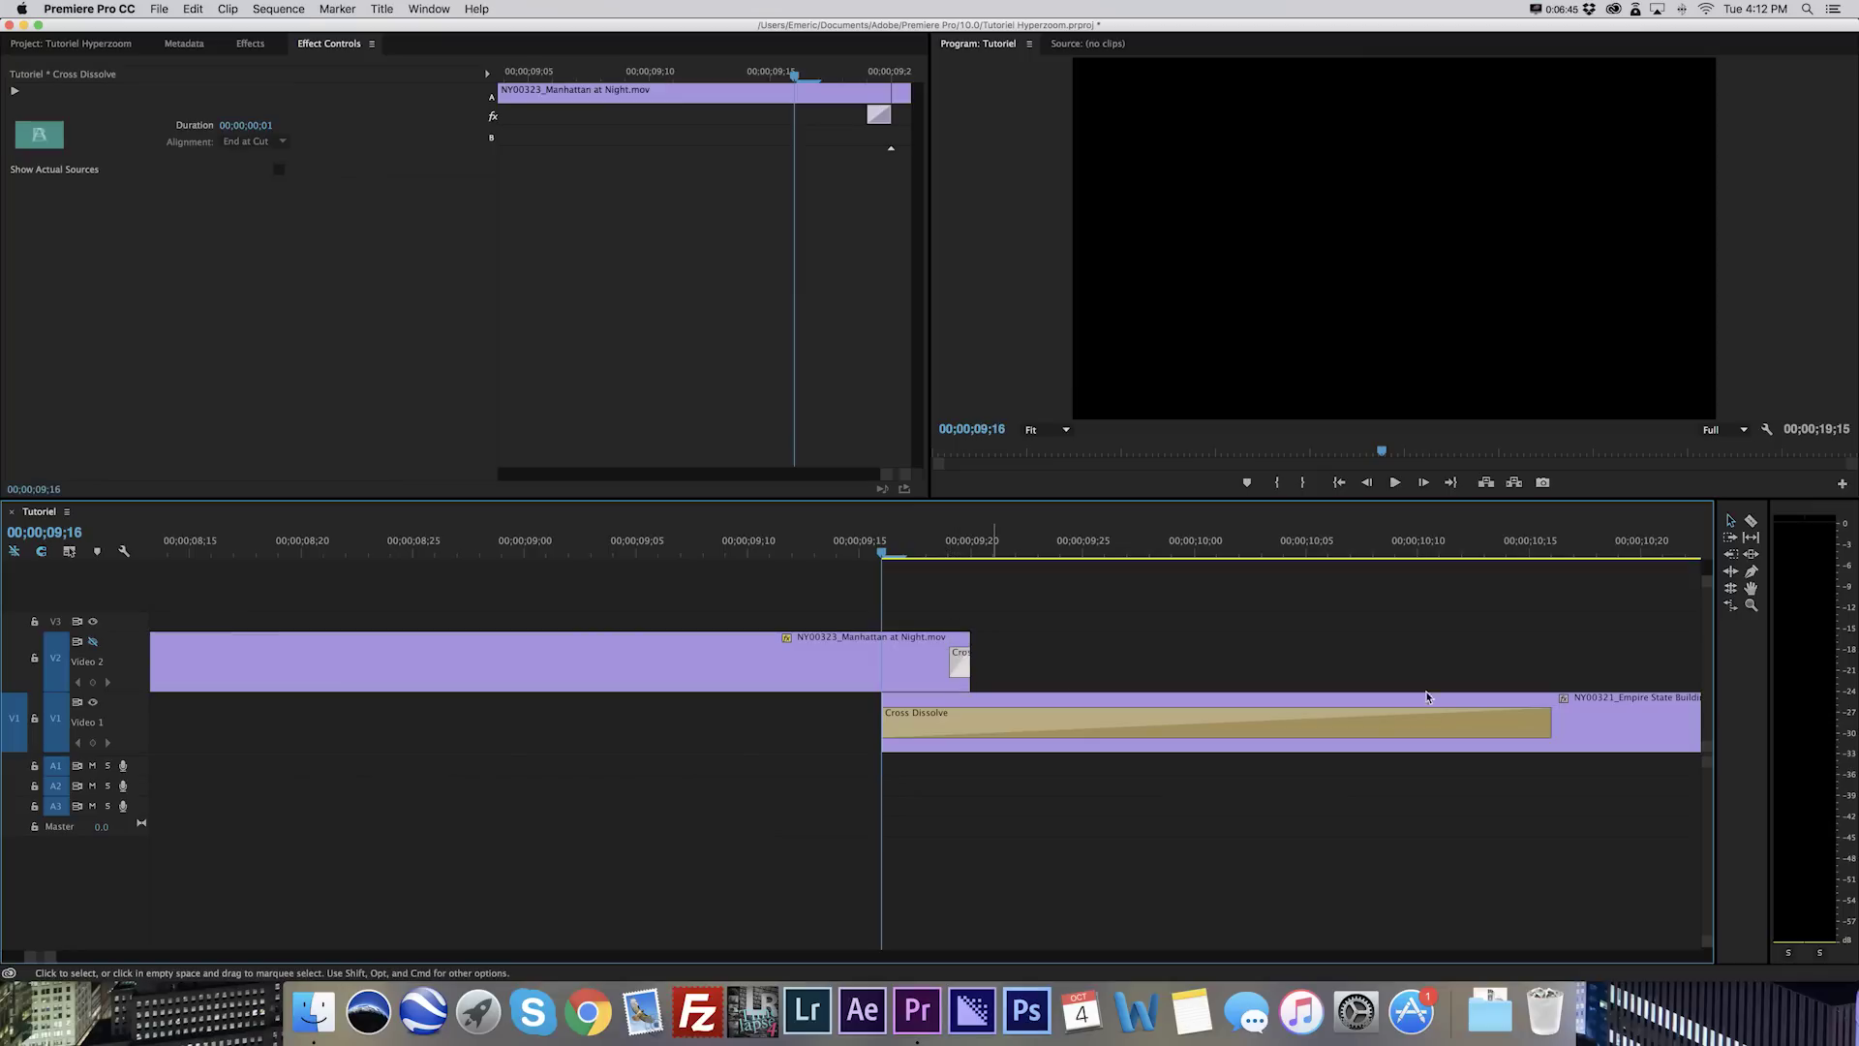
pyautogui.moveTo(1549, 721); pyautogui.dragTo(909, 719)
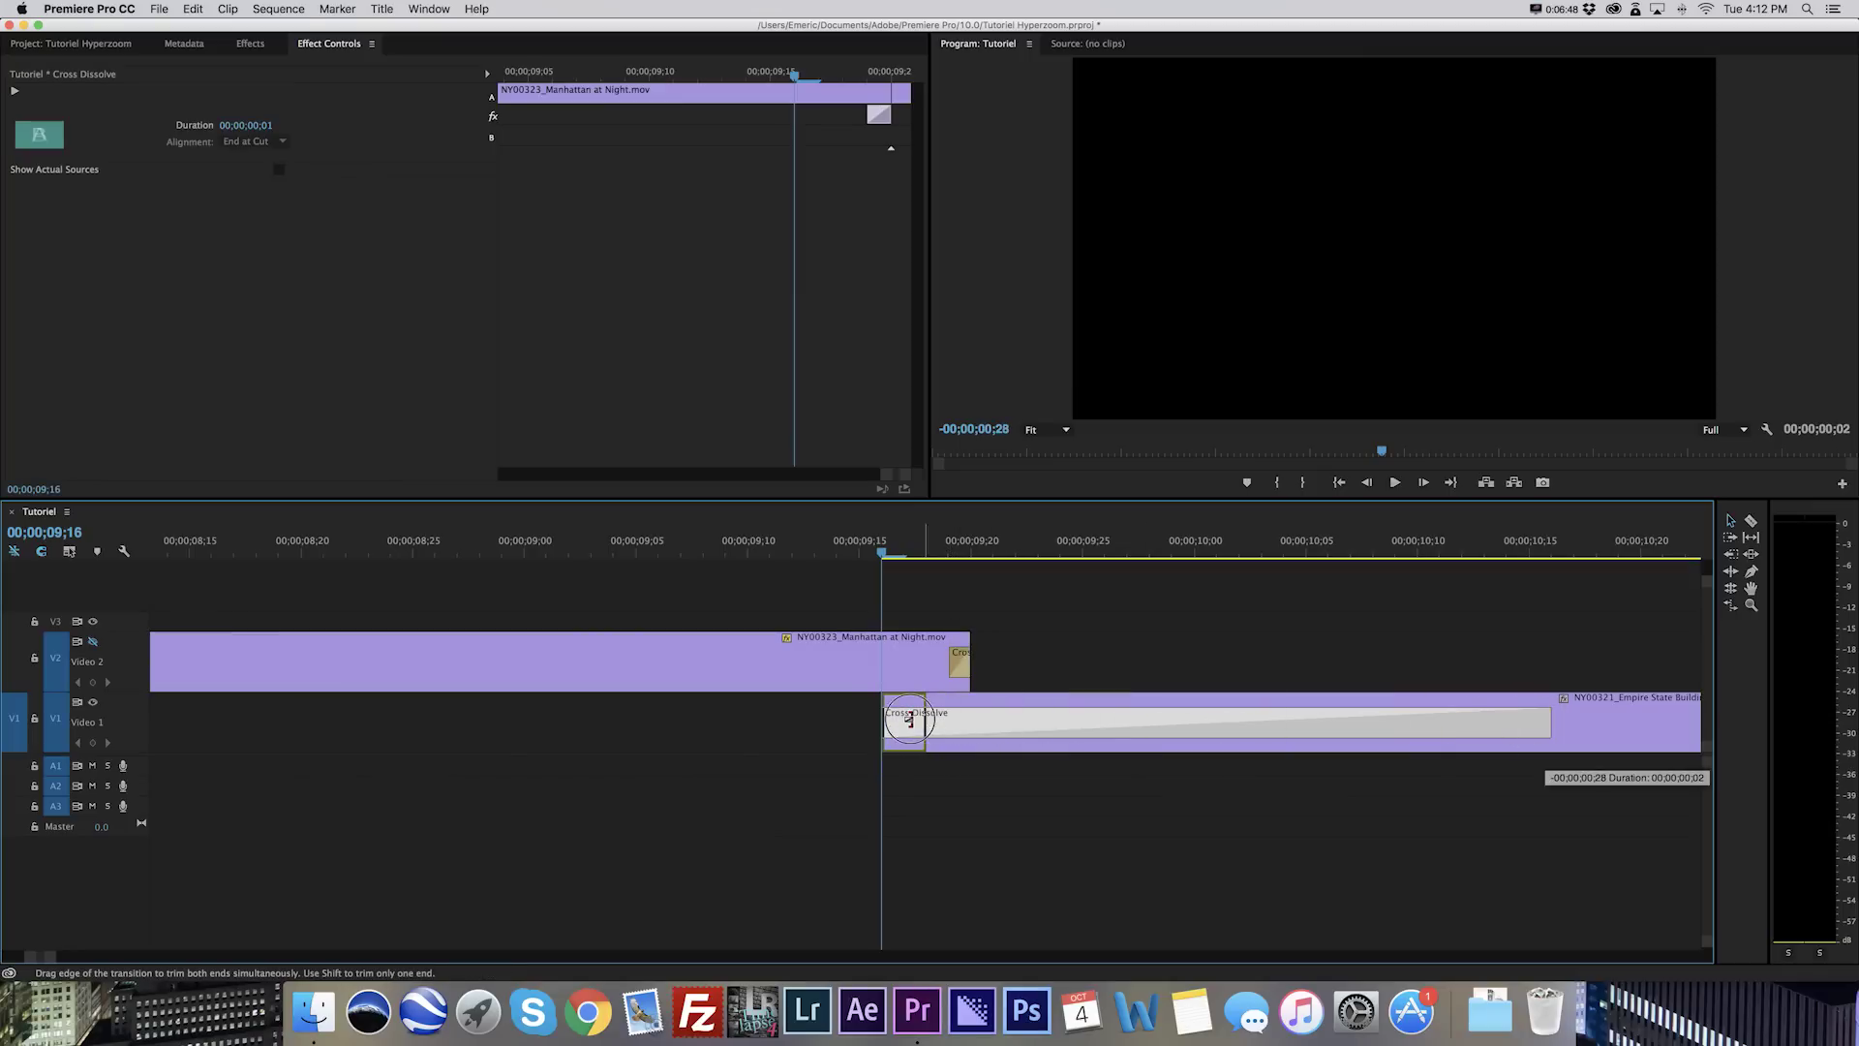
pyautogui.click(891, 668)
pyautogui.moveTo(867, 548)
pyautogui.mouseDown()
pyautogui.moveTo(643, 564)
pyautogui.moveTo(847, 550)
pyautogui.mouseUp()
# Frame-step to 09;19 and trim the Manhattan clip's out-point back to it.
pyautogui.press('Right')
pyautogui.press('Right')
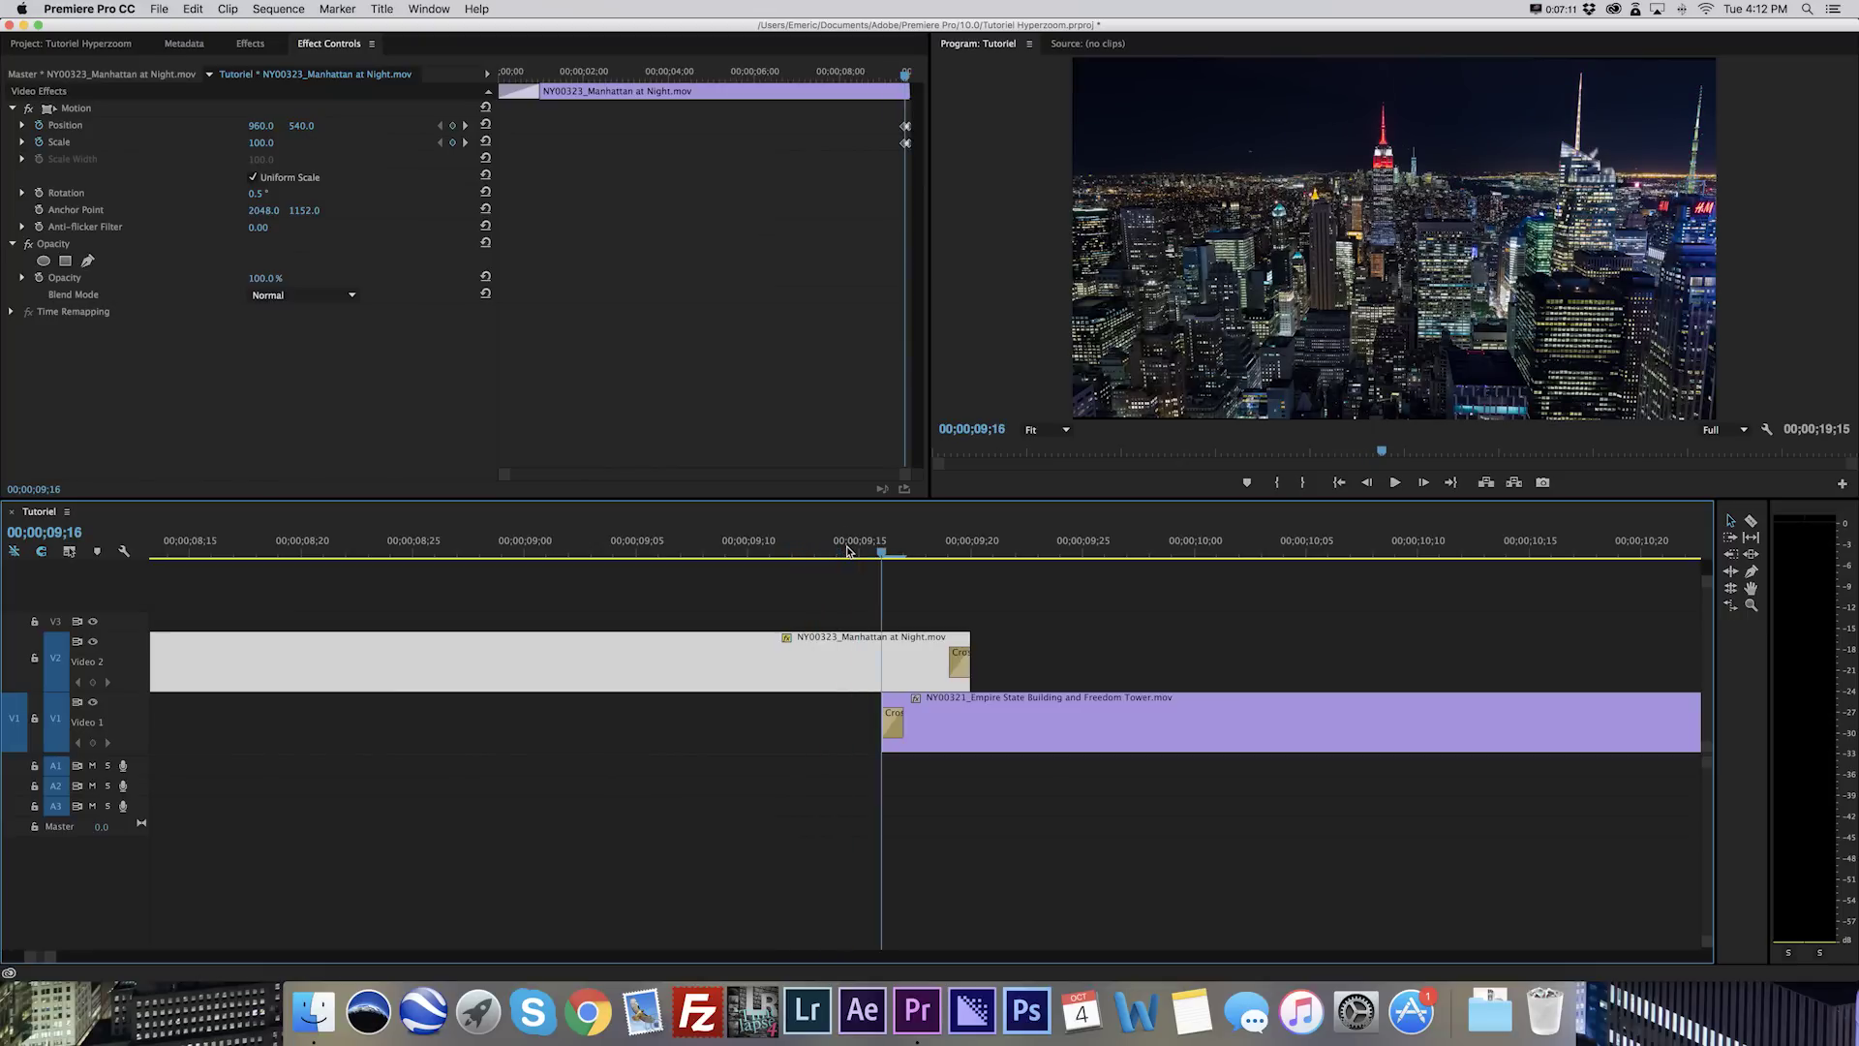
pyautogui.press('Right')
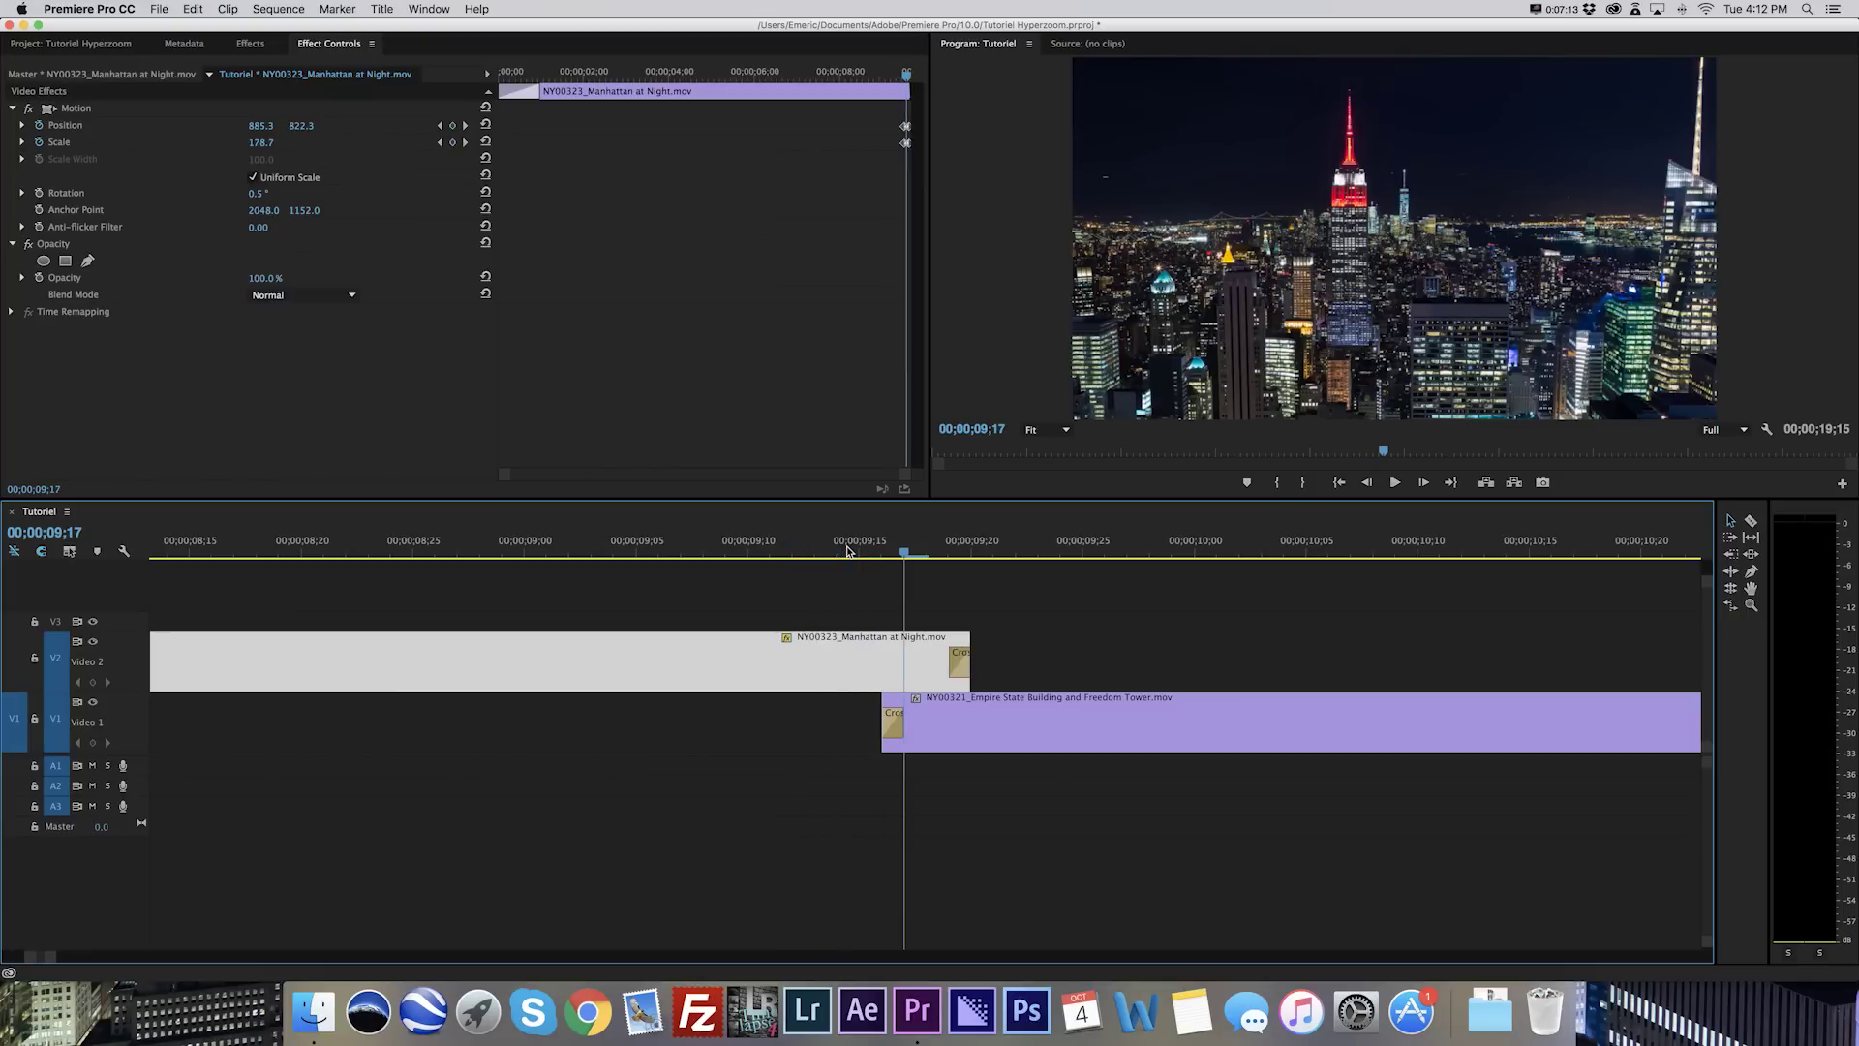
pyautogui.press('Right')
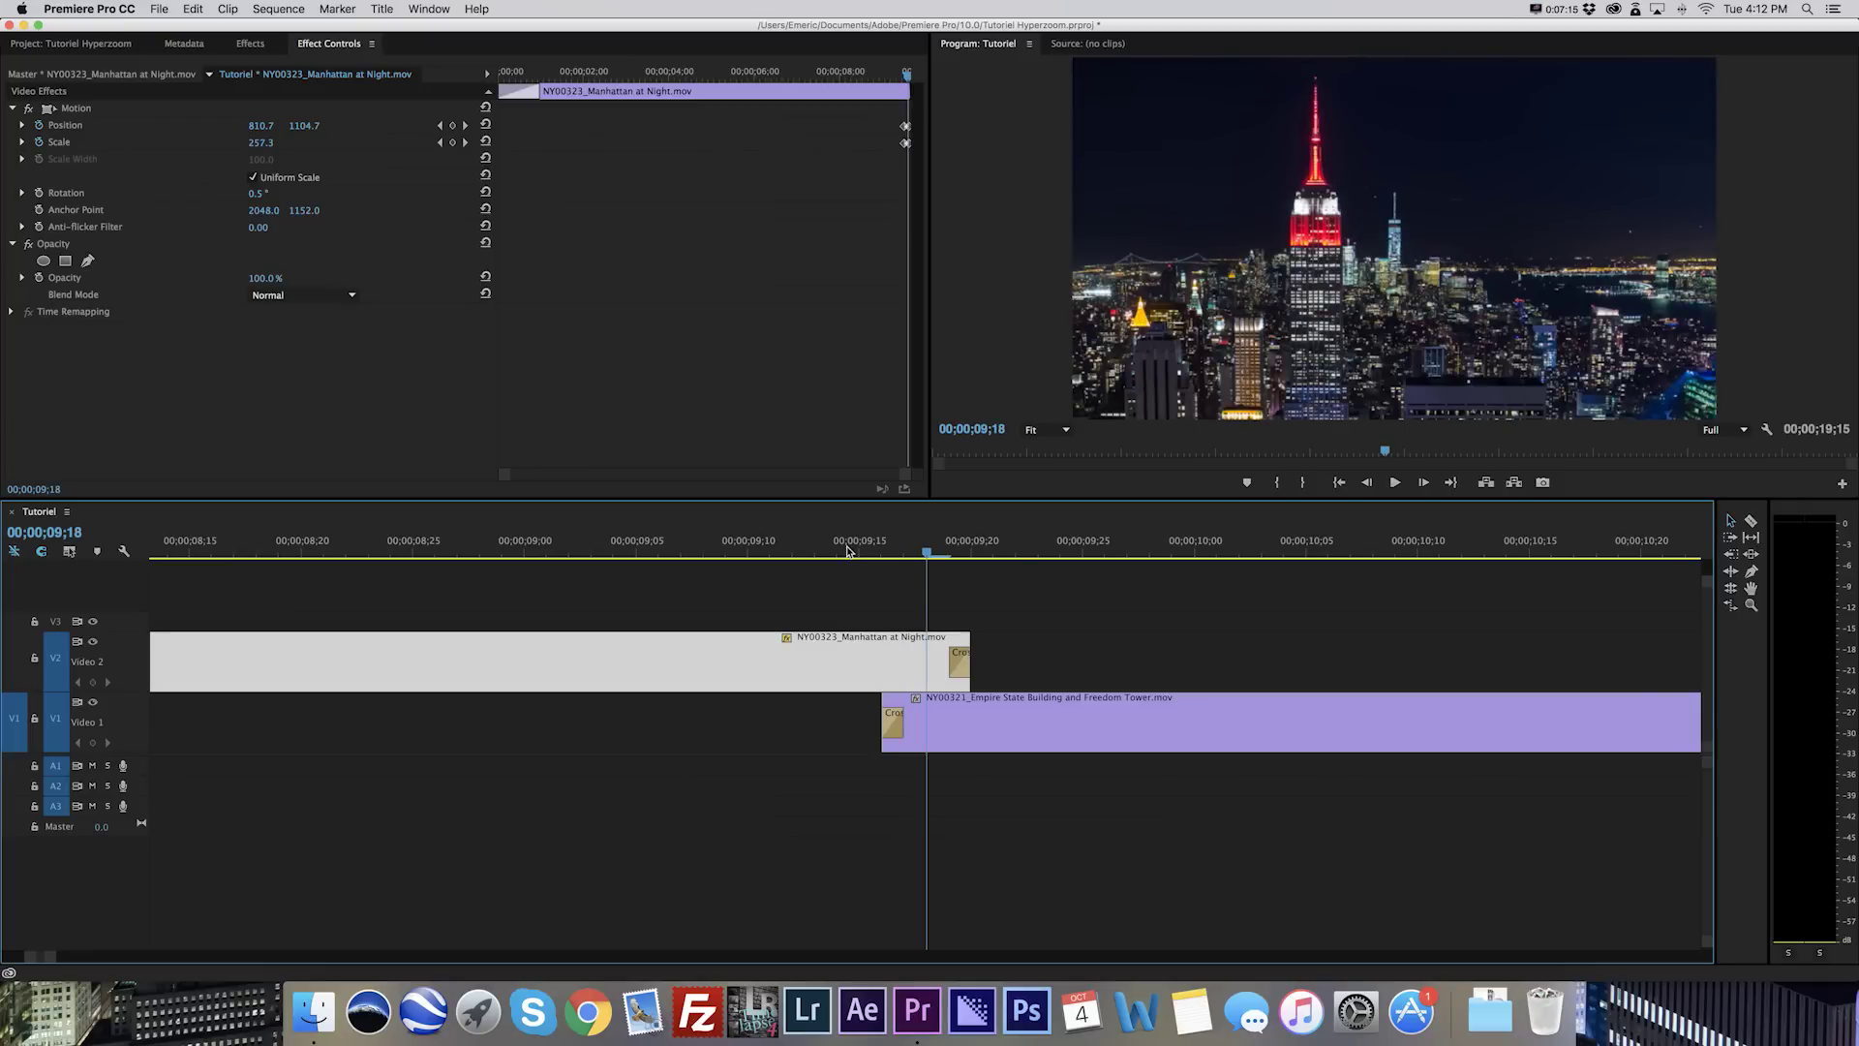
pyautogui.press('Right')
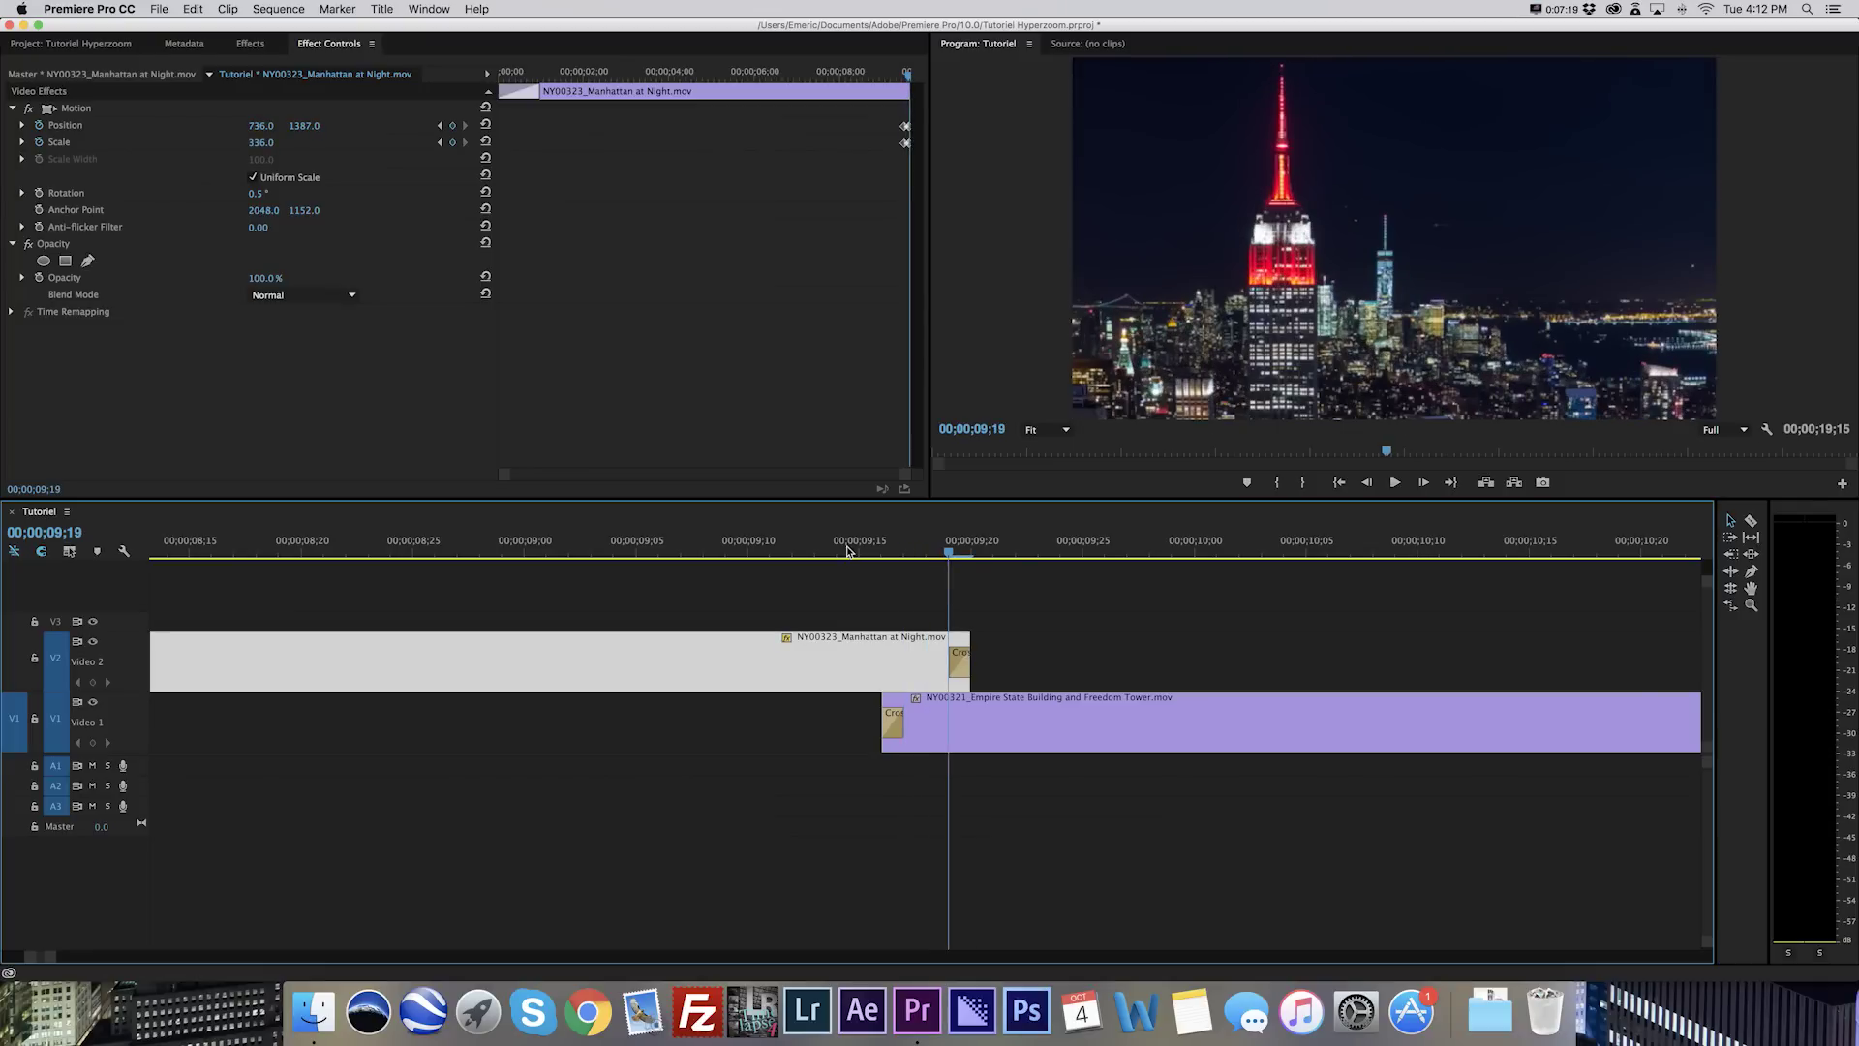
pyautogui.press('Right')
pyautogui.press('Left')
pyautogui.press('Left')
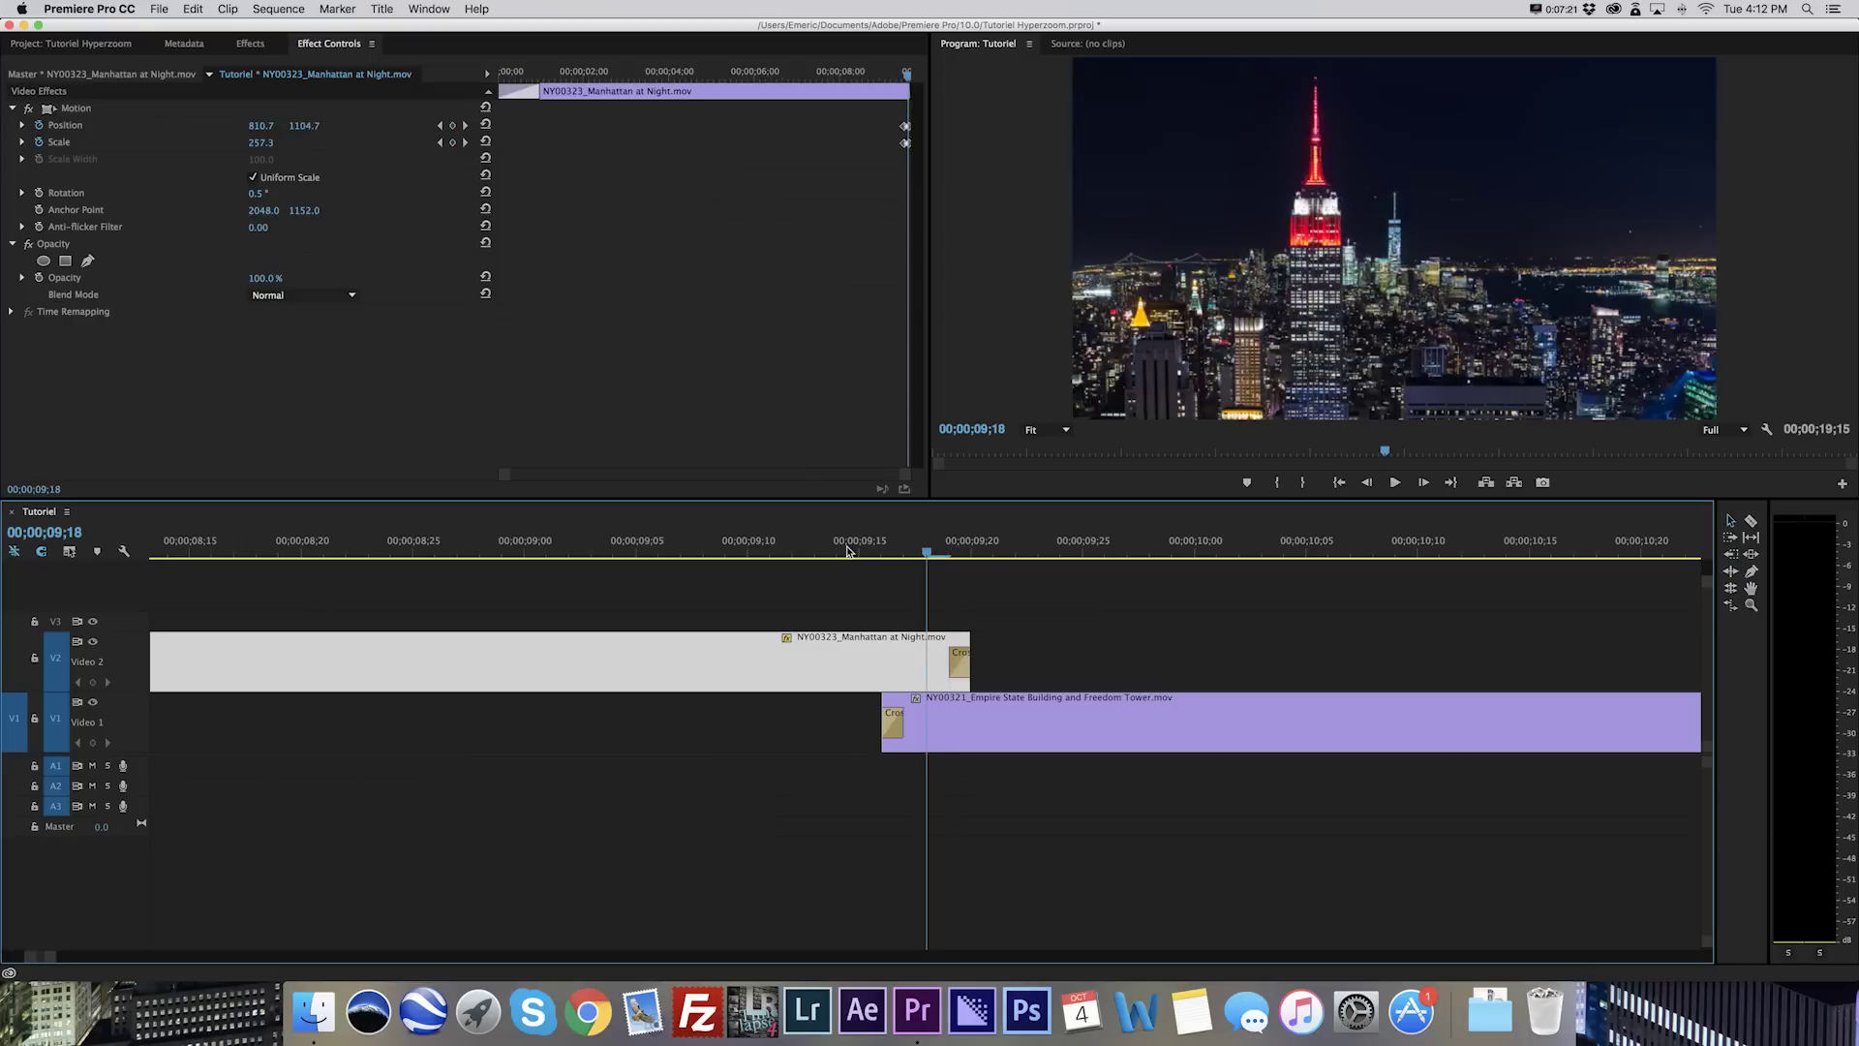
pyautogui.press('Left')
pyautogui.press('Right')
pyautogui.press('Right')
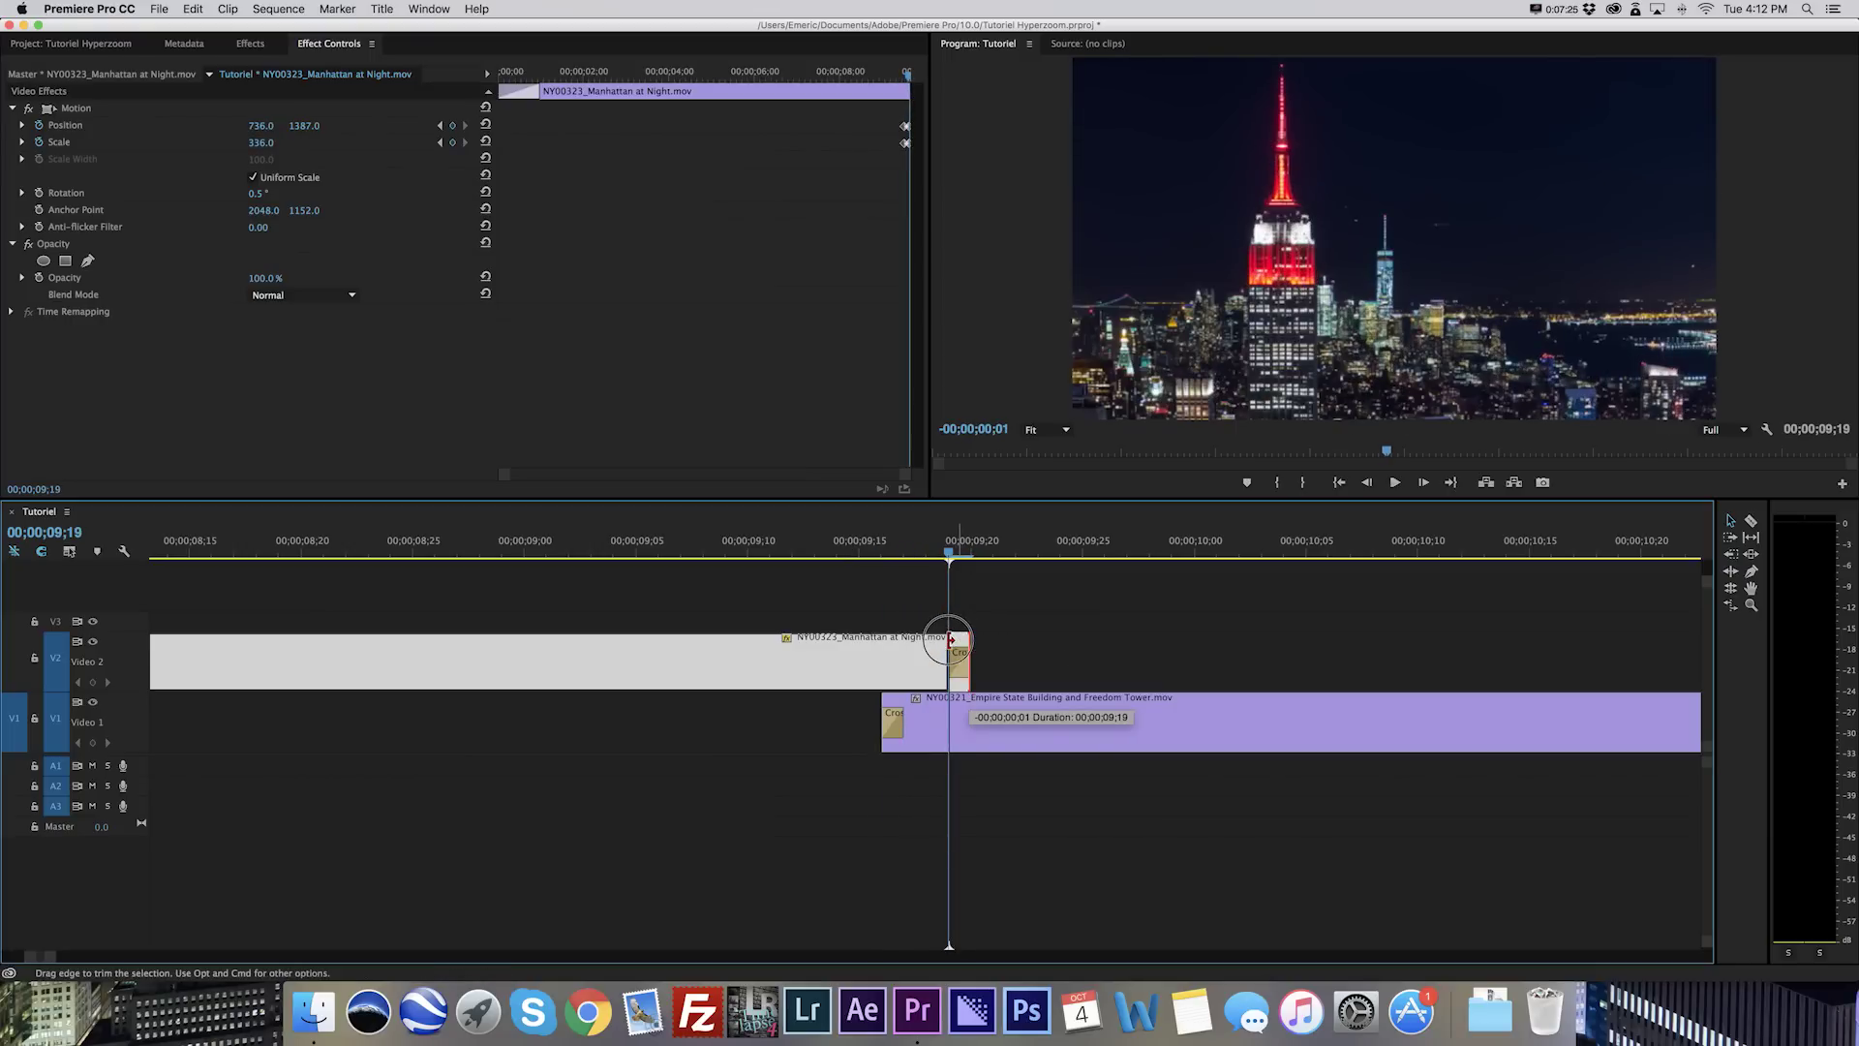
pyautogui.moveTo(967, 636); pyautogui.dragTo(948, 640)
# Play the transition from just before the cut to preview it, then zoom the timeline out.
pyautogui.click(872, 539)
pyautogui.press('Right')
pyautogui.press('Right')
pyautogui.press('Right')
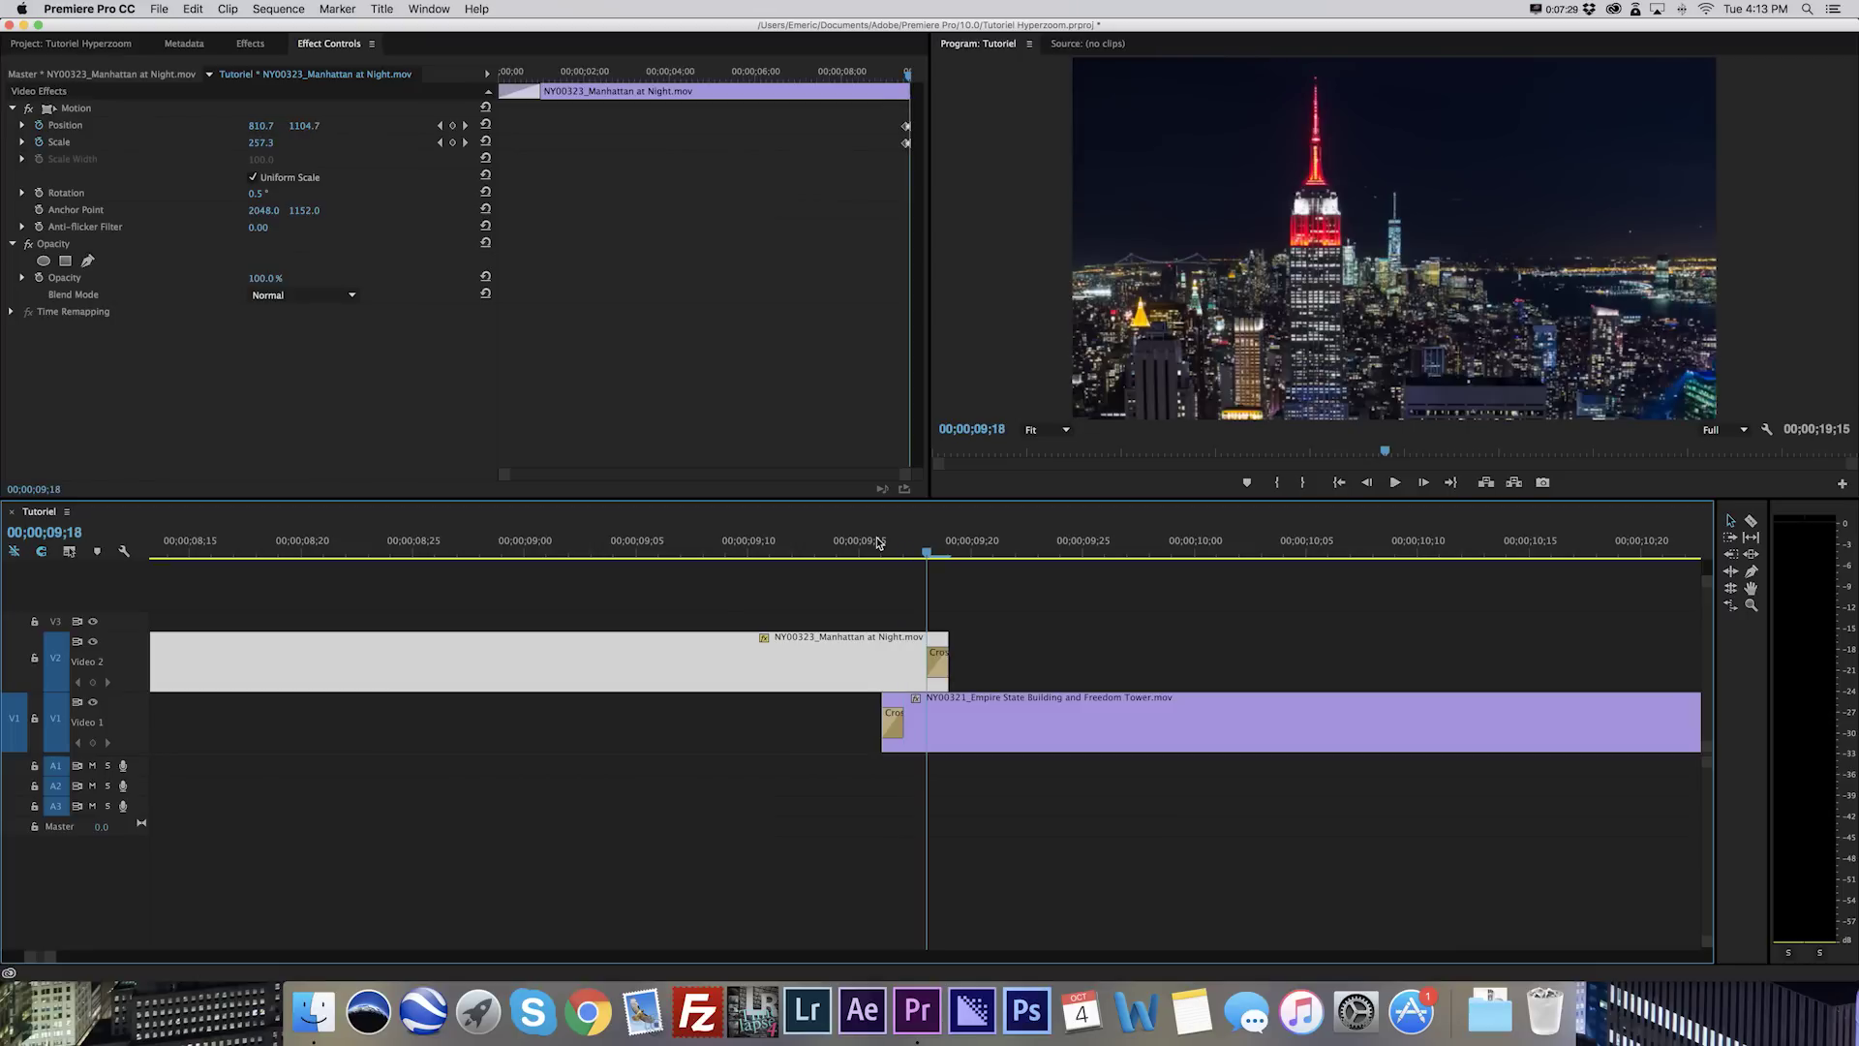
pyautogui.press('Right')
pyautogui.press('Right')
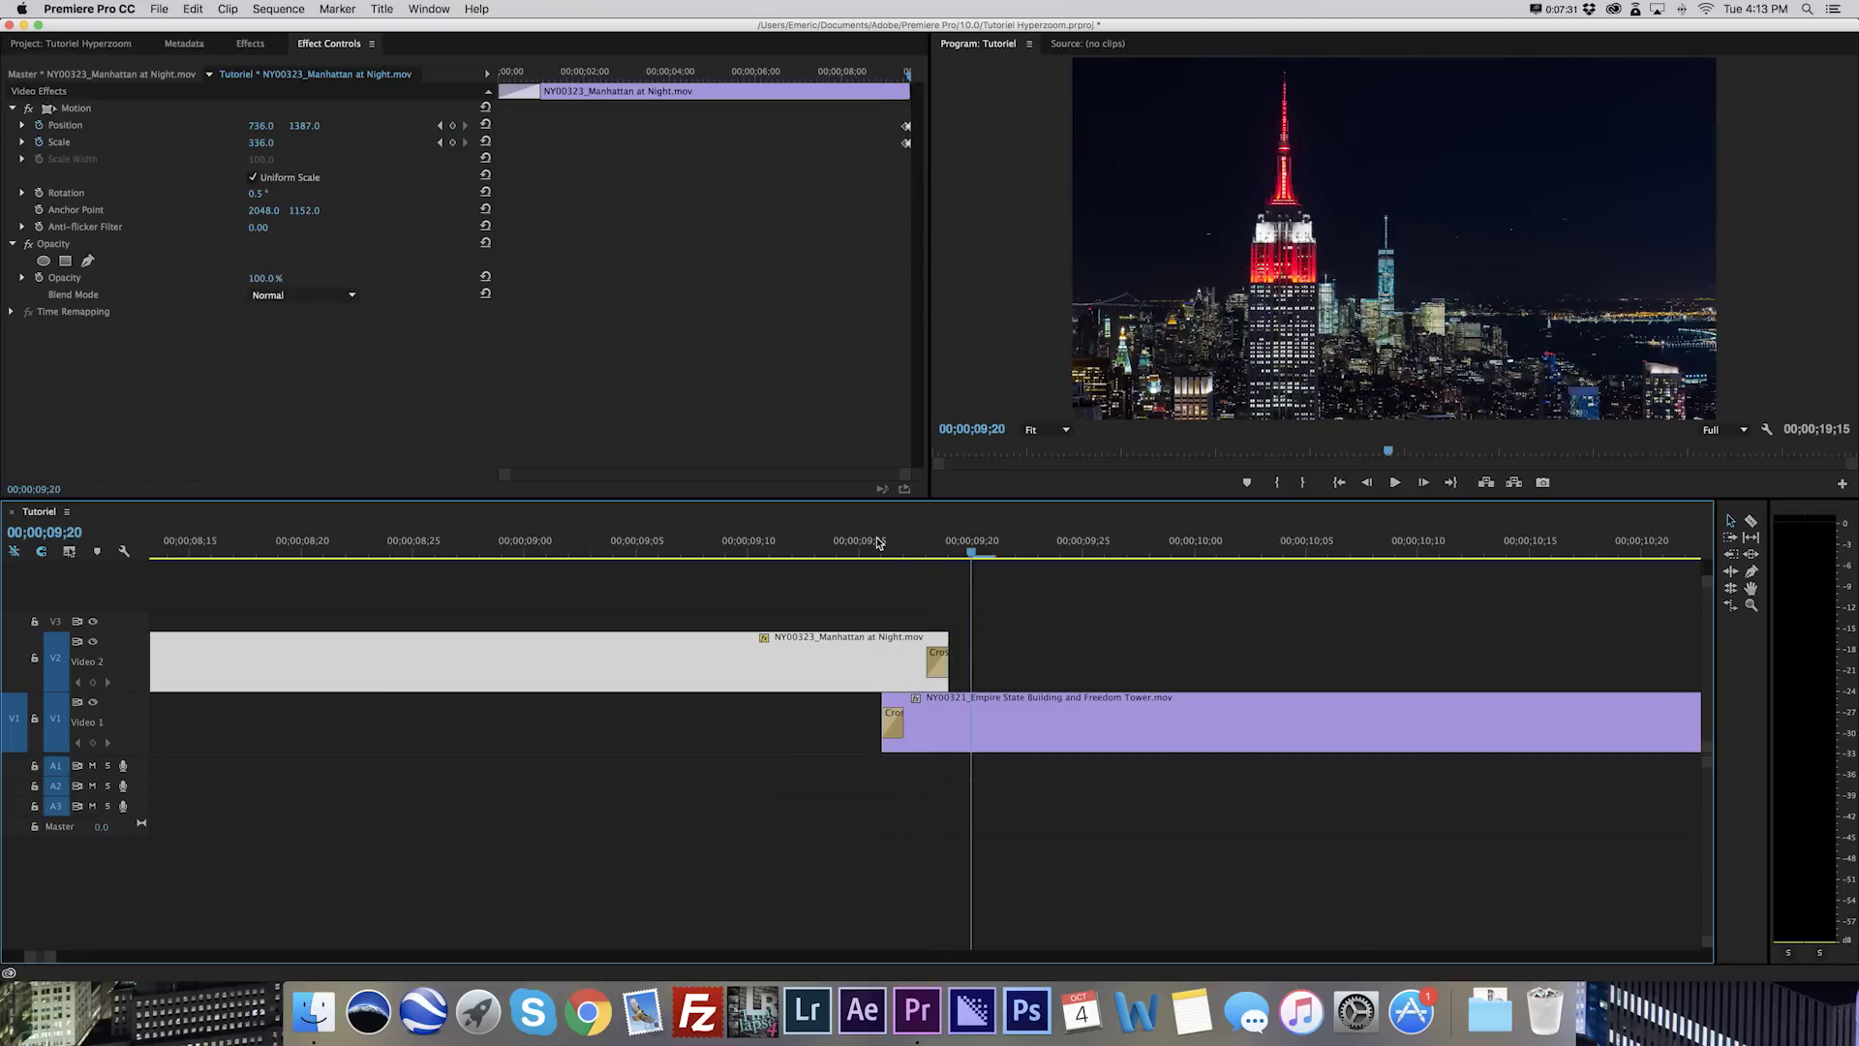
pyautogui.press('Left')
pyautogui.press('Left')
pyautogui.press('Left')
pyautogui.press('Left')
pyautogui.press('Left')
pyautogui.press('Left')
pyautogui.press('Left')
pyautogui.press('Left')
pyautogui.press('Left')
pyautogui.press('Left')
pyautogui.press('Left')
pyautogui.press('Left')
pyautogui.press('Left')
pyautogui.hotkey('shift', 'k')
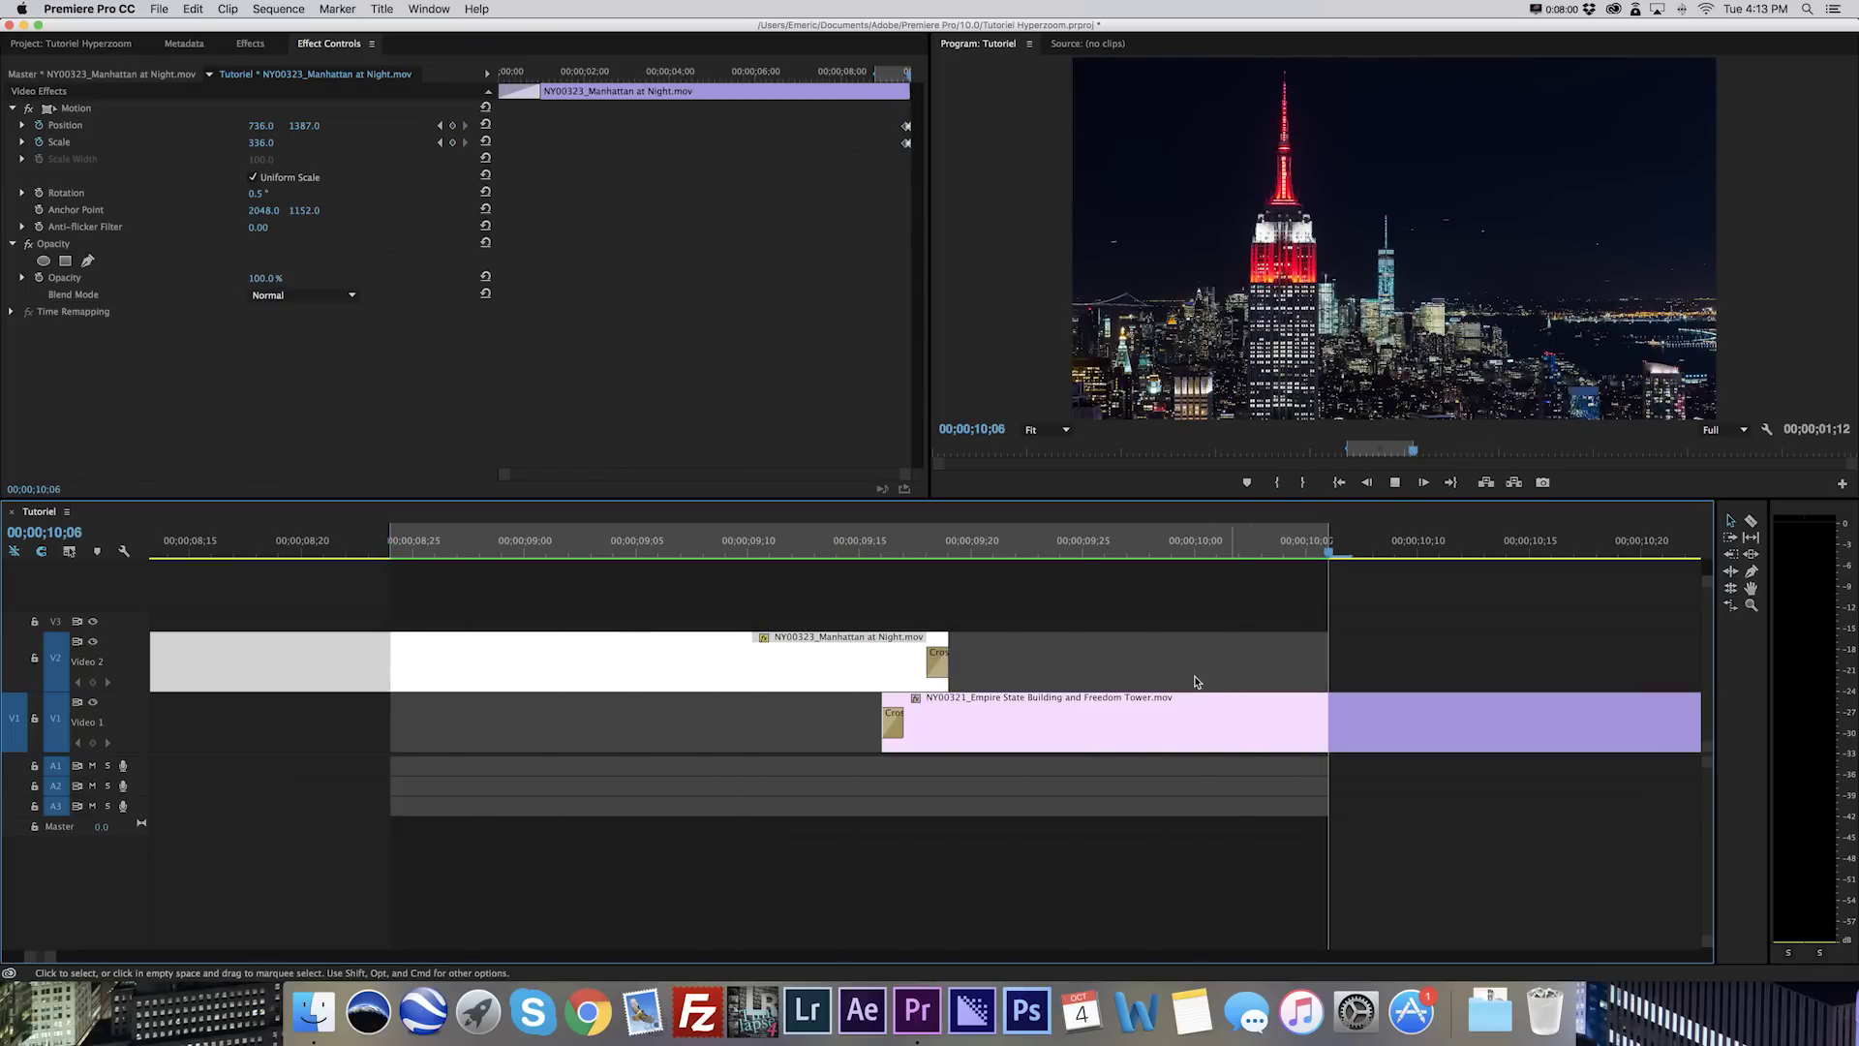
pyautogui.press('-')
# Set the Program monitor playback resolution to 1/2.
pyautogui.click(793, 554)
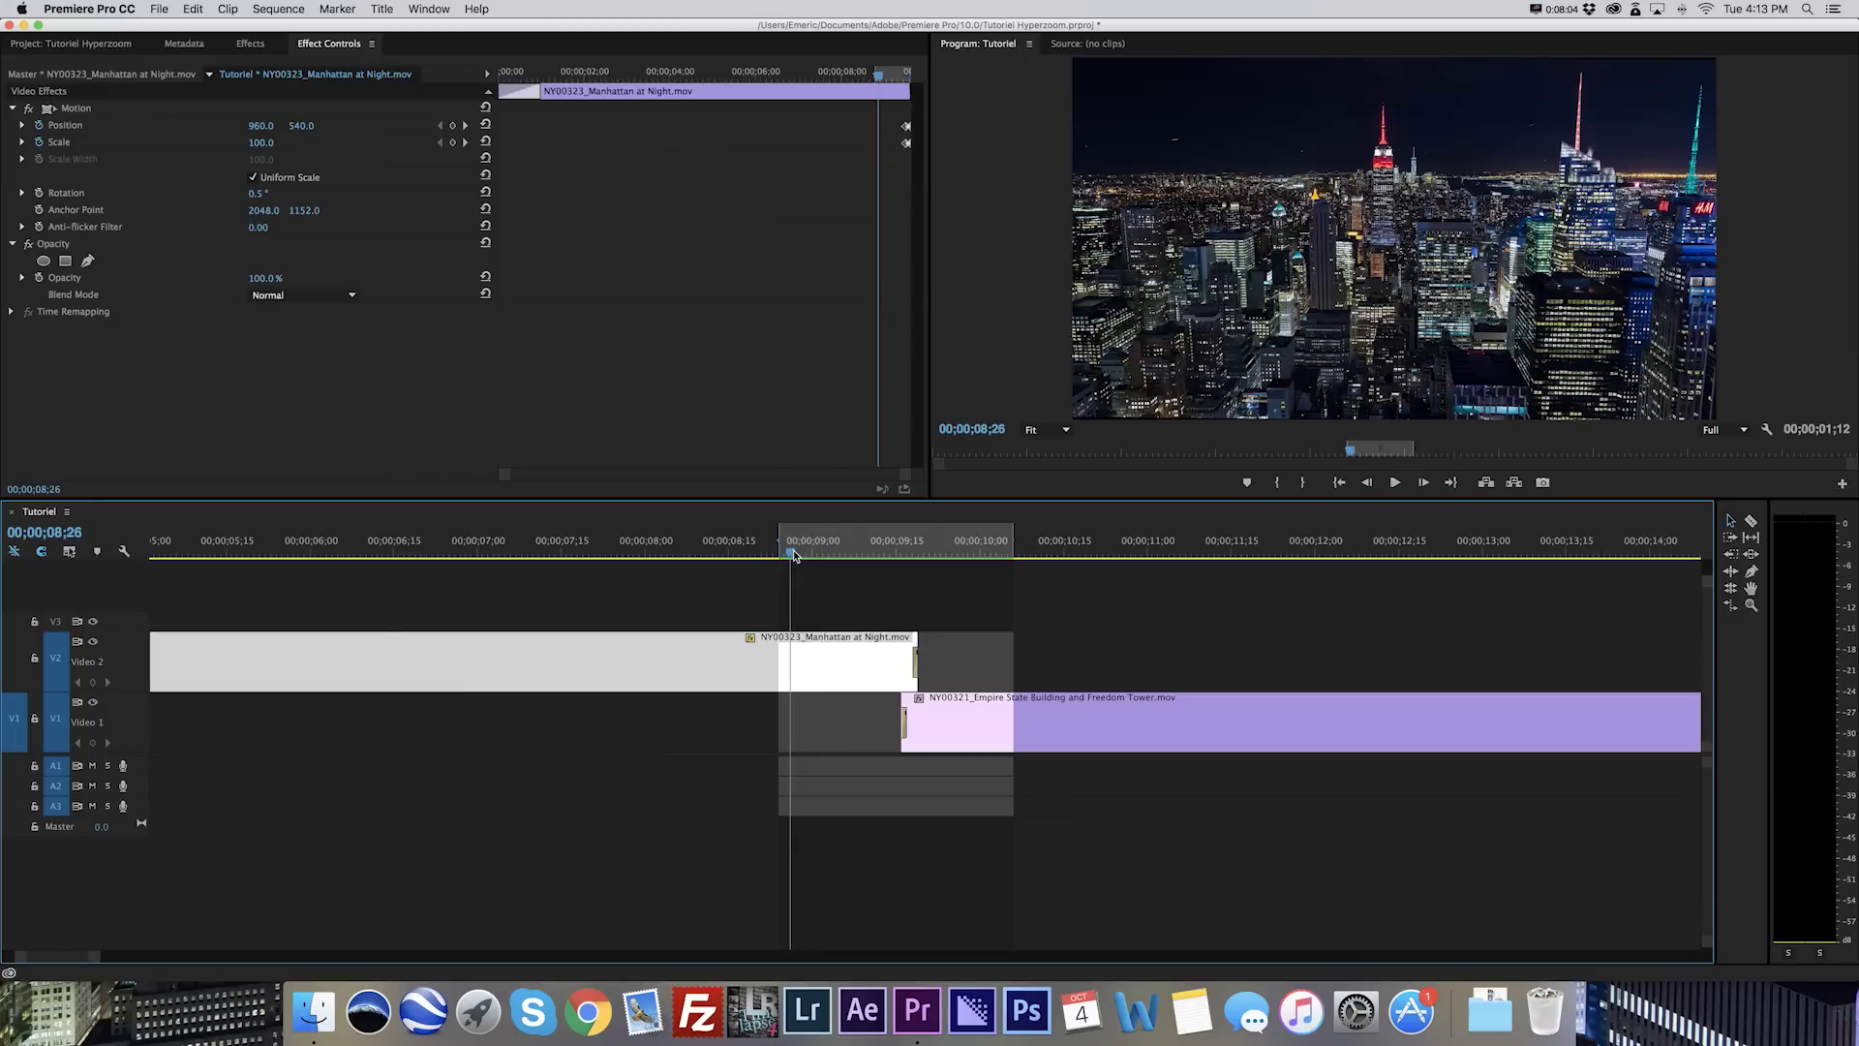
pyautogui.click(862, 547)
pyautogui.moveTo(862, 547); pyautogui.dragTo(896, 547)
pyautogui.click(1724, 430)
pyautogui.click(1723, 459)
# Play the hyperzoom transition from 09;01, then zoom the timeline in at 09;17.
pyautogui.click(811, 550)
pyautogui.press('space')
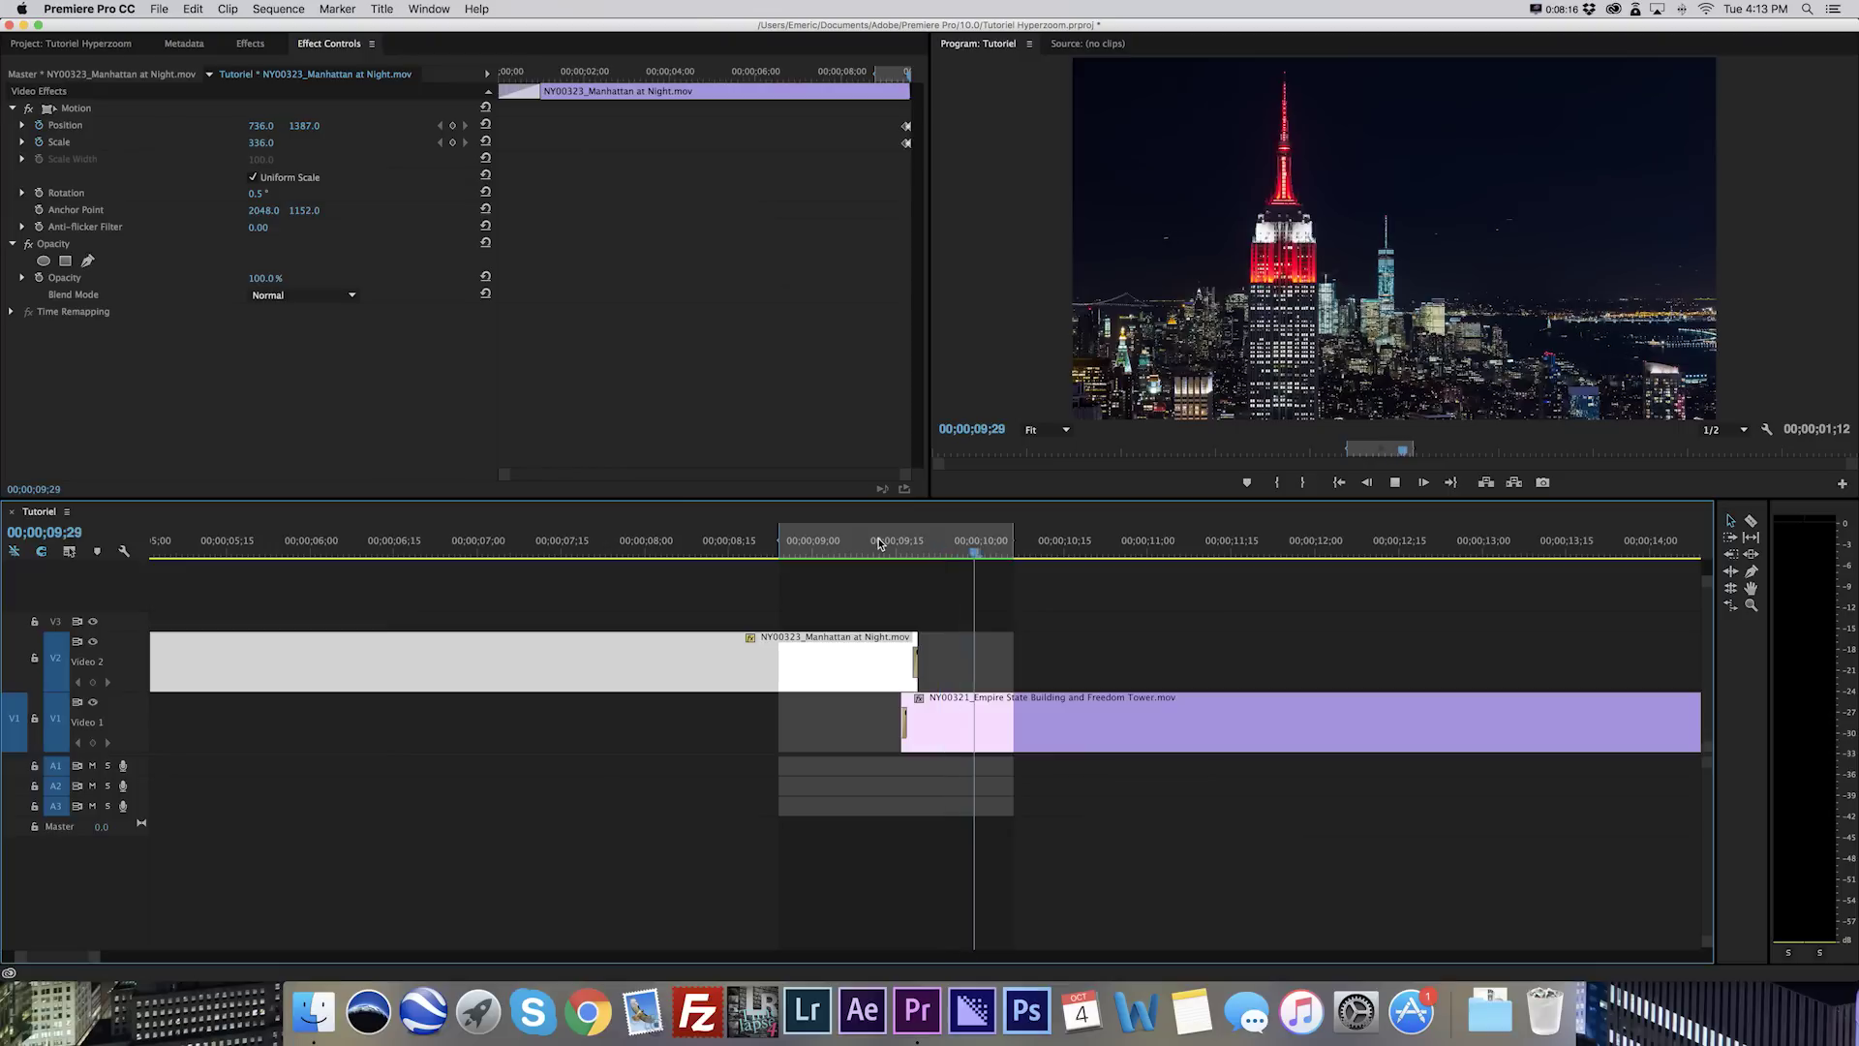
pyautogui.press('space')
pyautogui.press('=')
pyautogui.press('=')
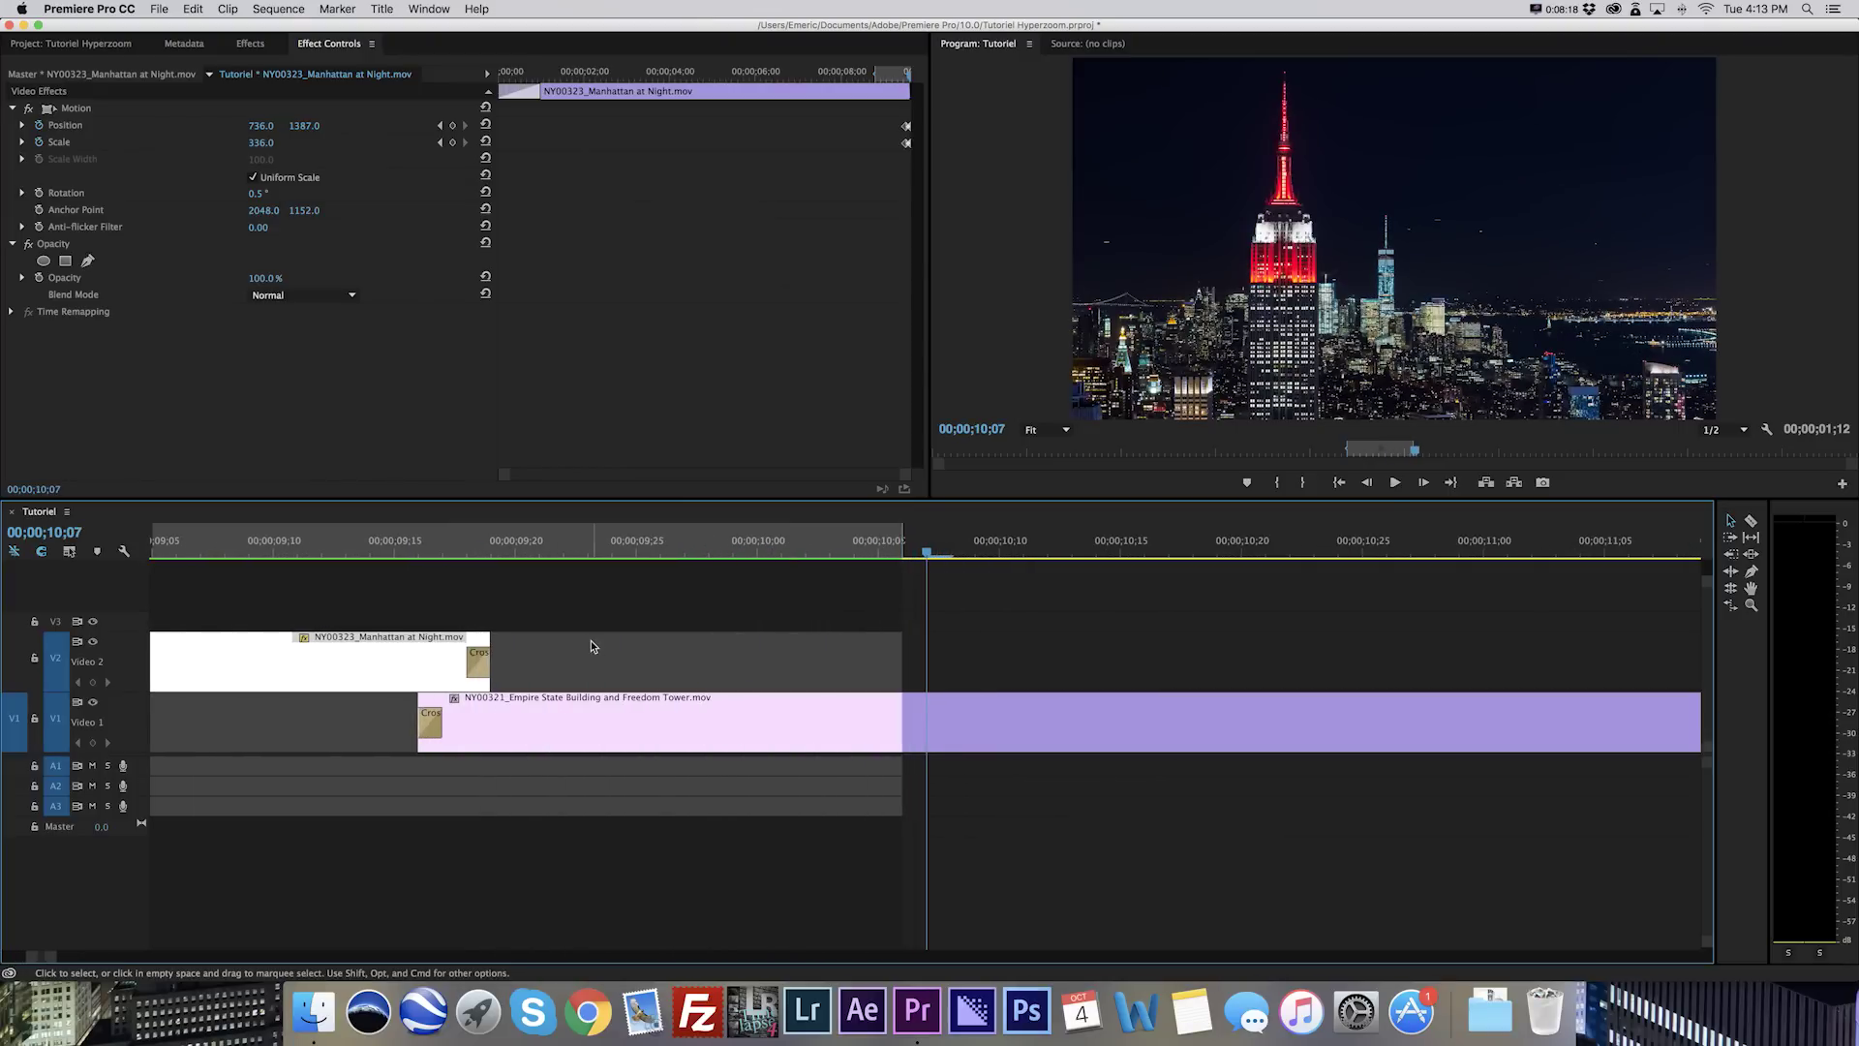
pyautogui.scroll(3, 581, 643)
pyautogui.click(712, 550)
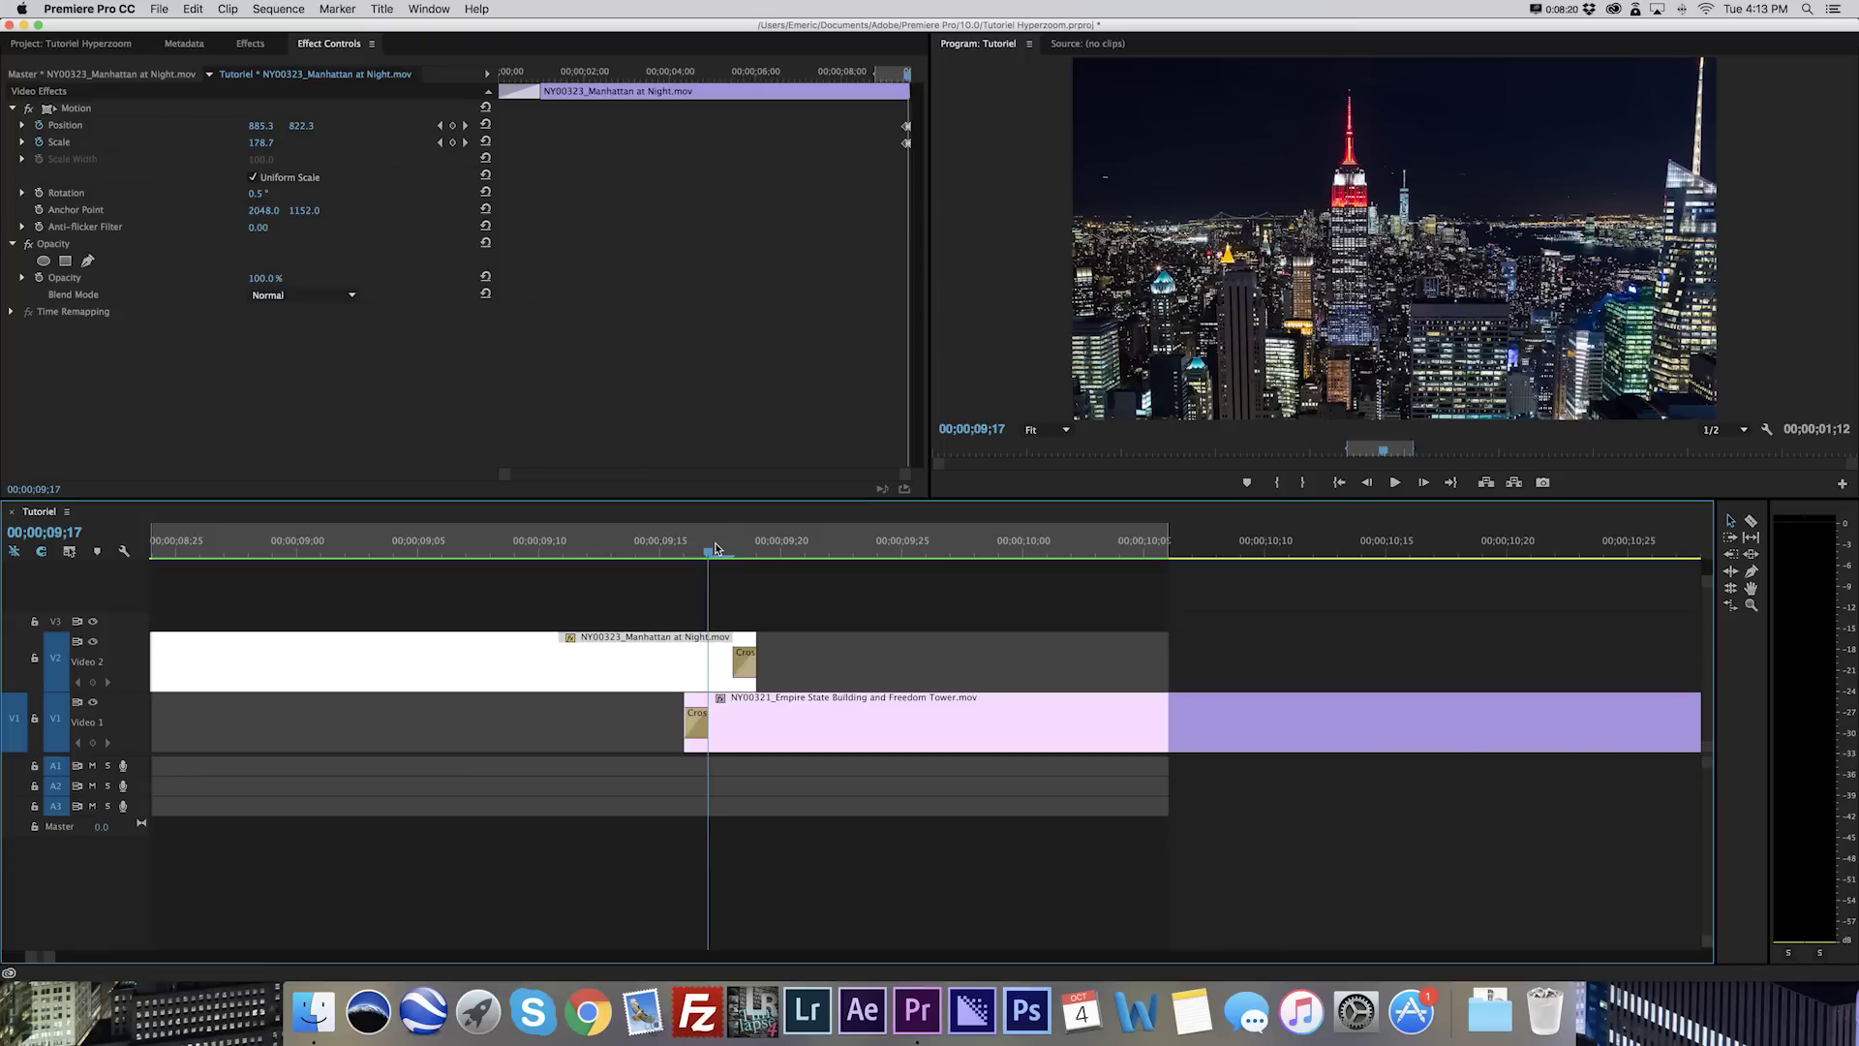
# Shift the Manhattan clip's Position and Scale keyframes slightly later, then render and play from 09;09.
pyautogui.click(747, 741)
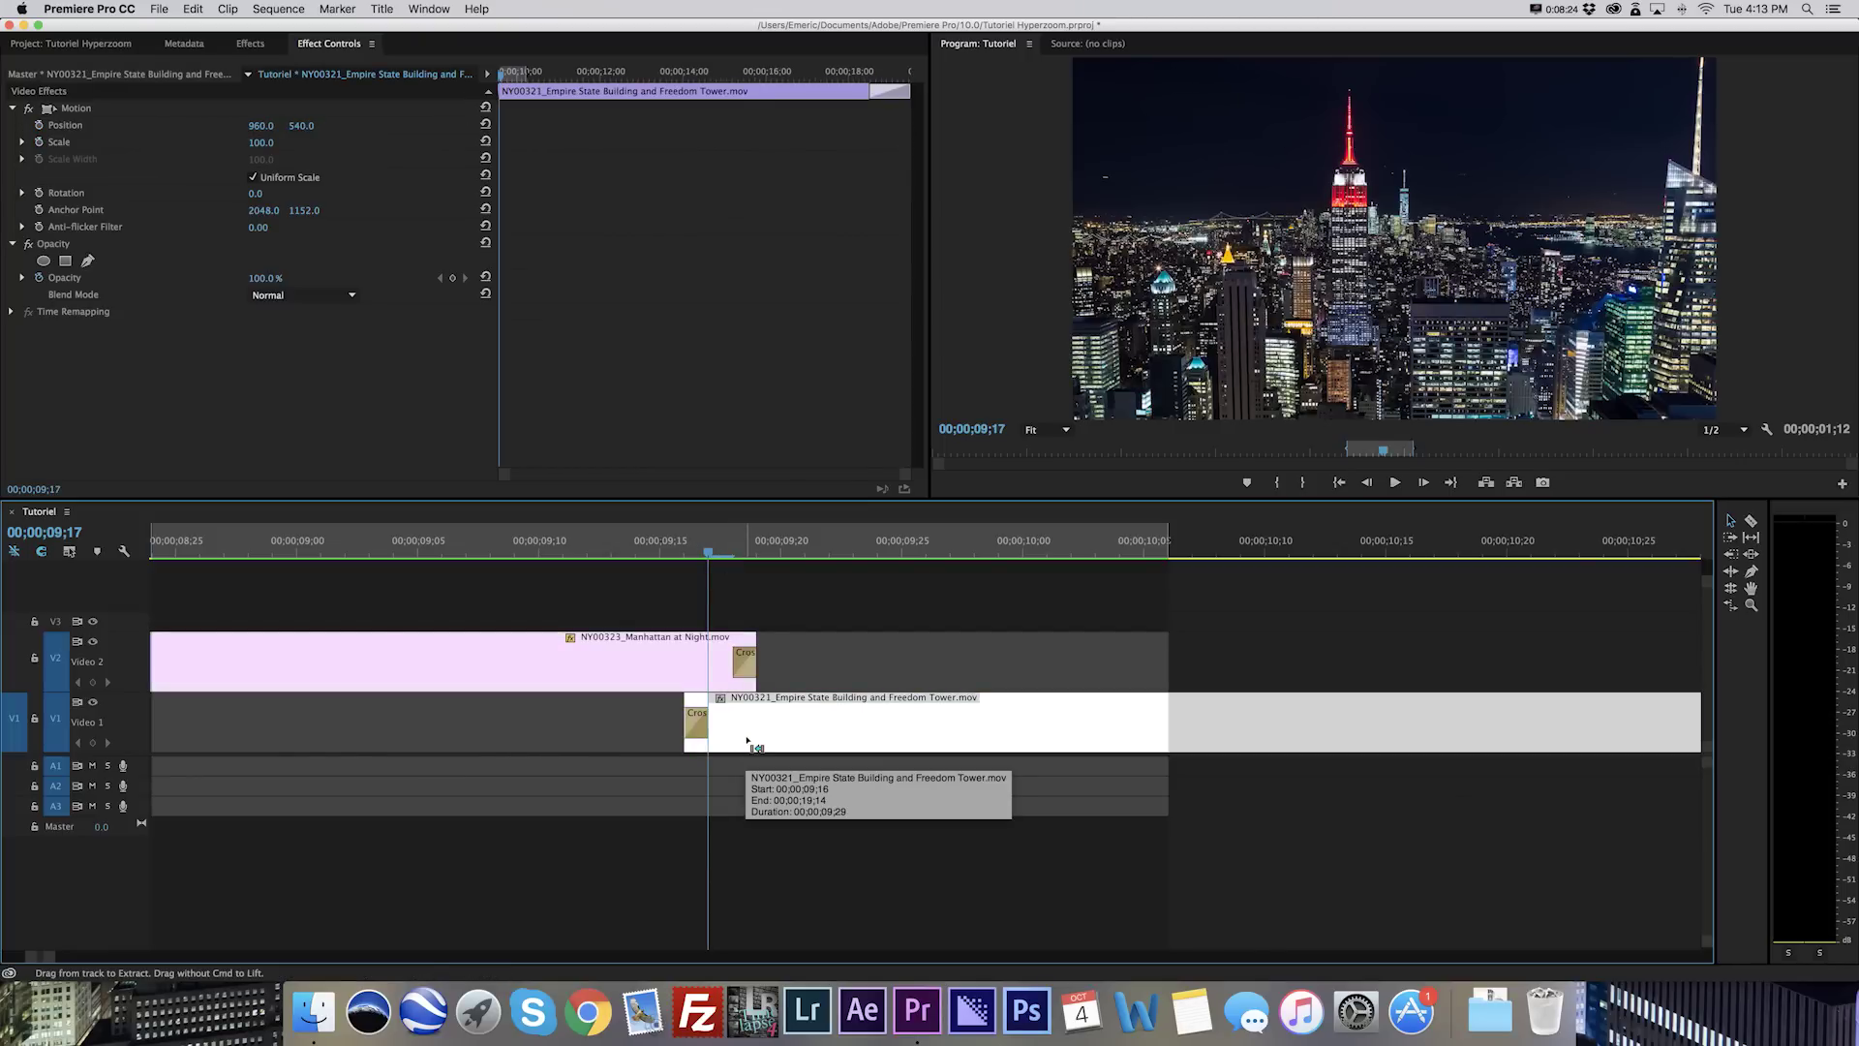
pyautogui.scroll(-2, 726, 700)
pyautogui.click(635, 668)
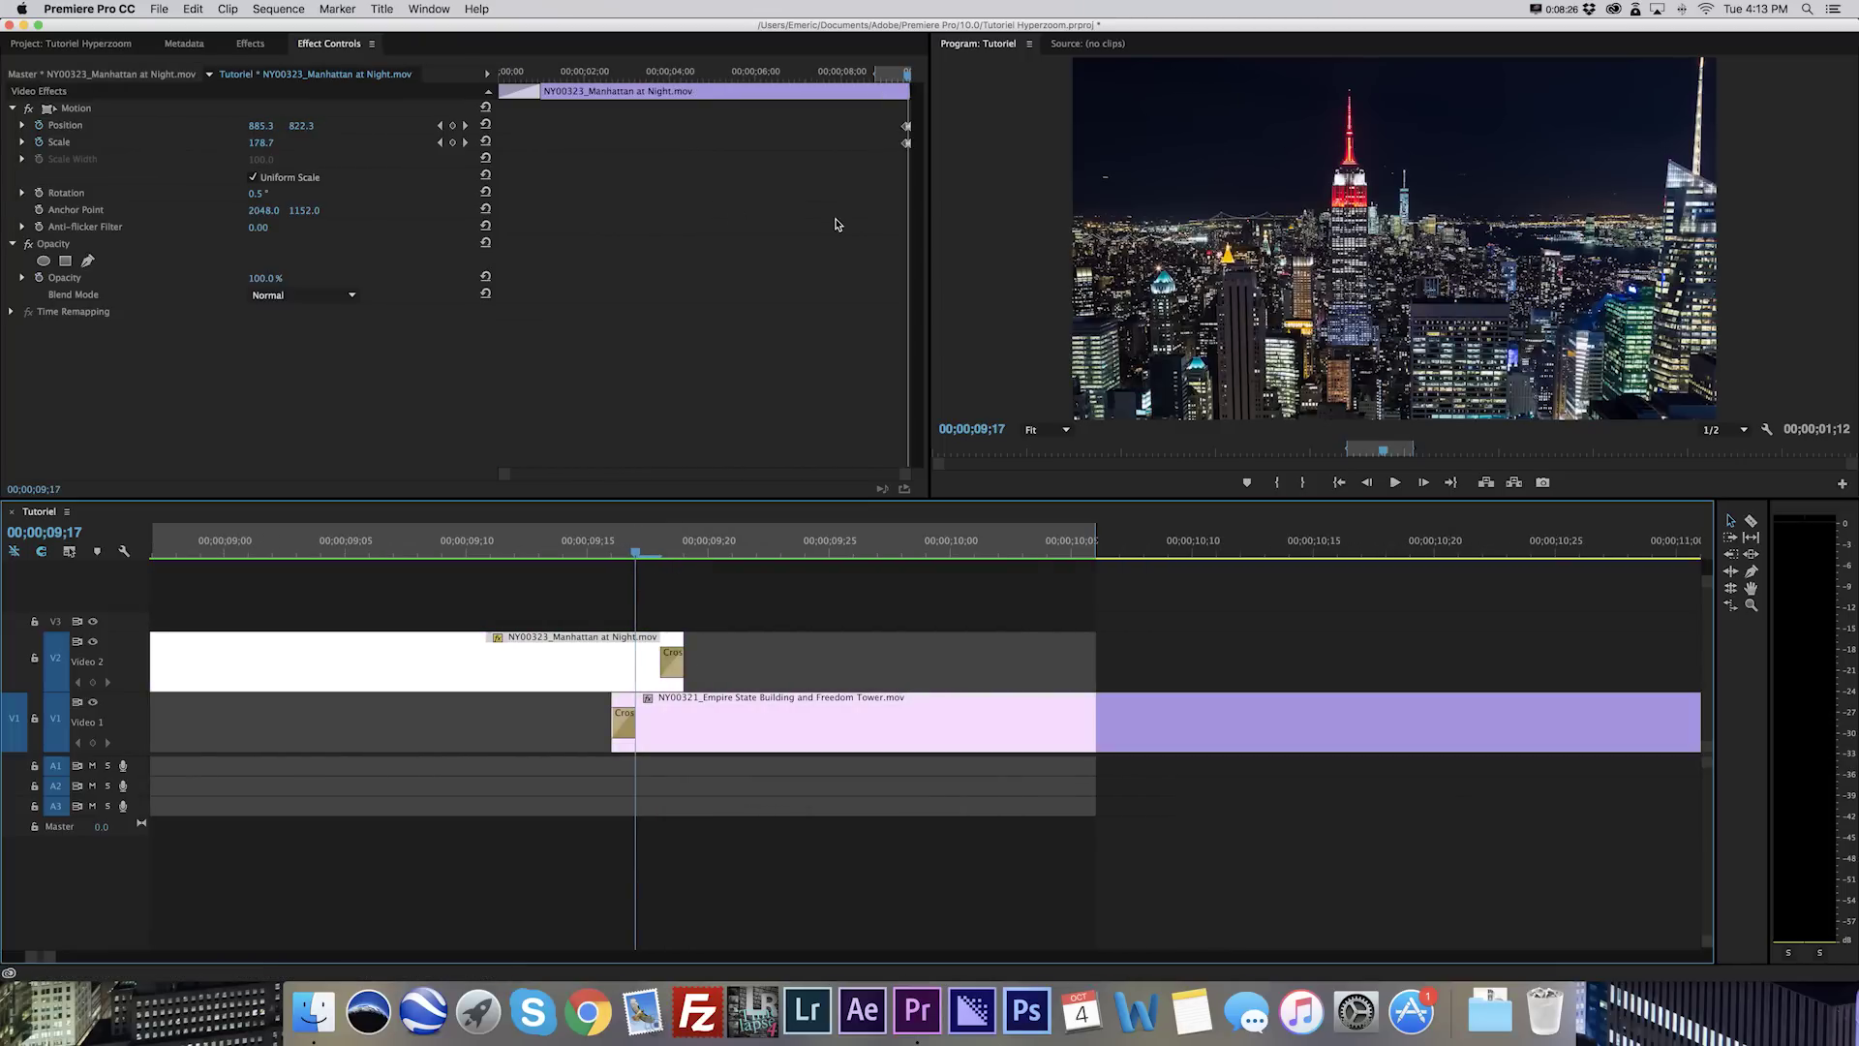
pyautogui.scroll(5, 852, 280)
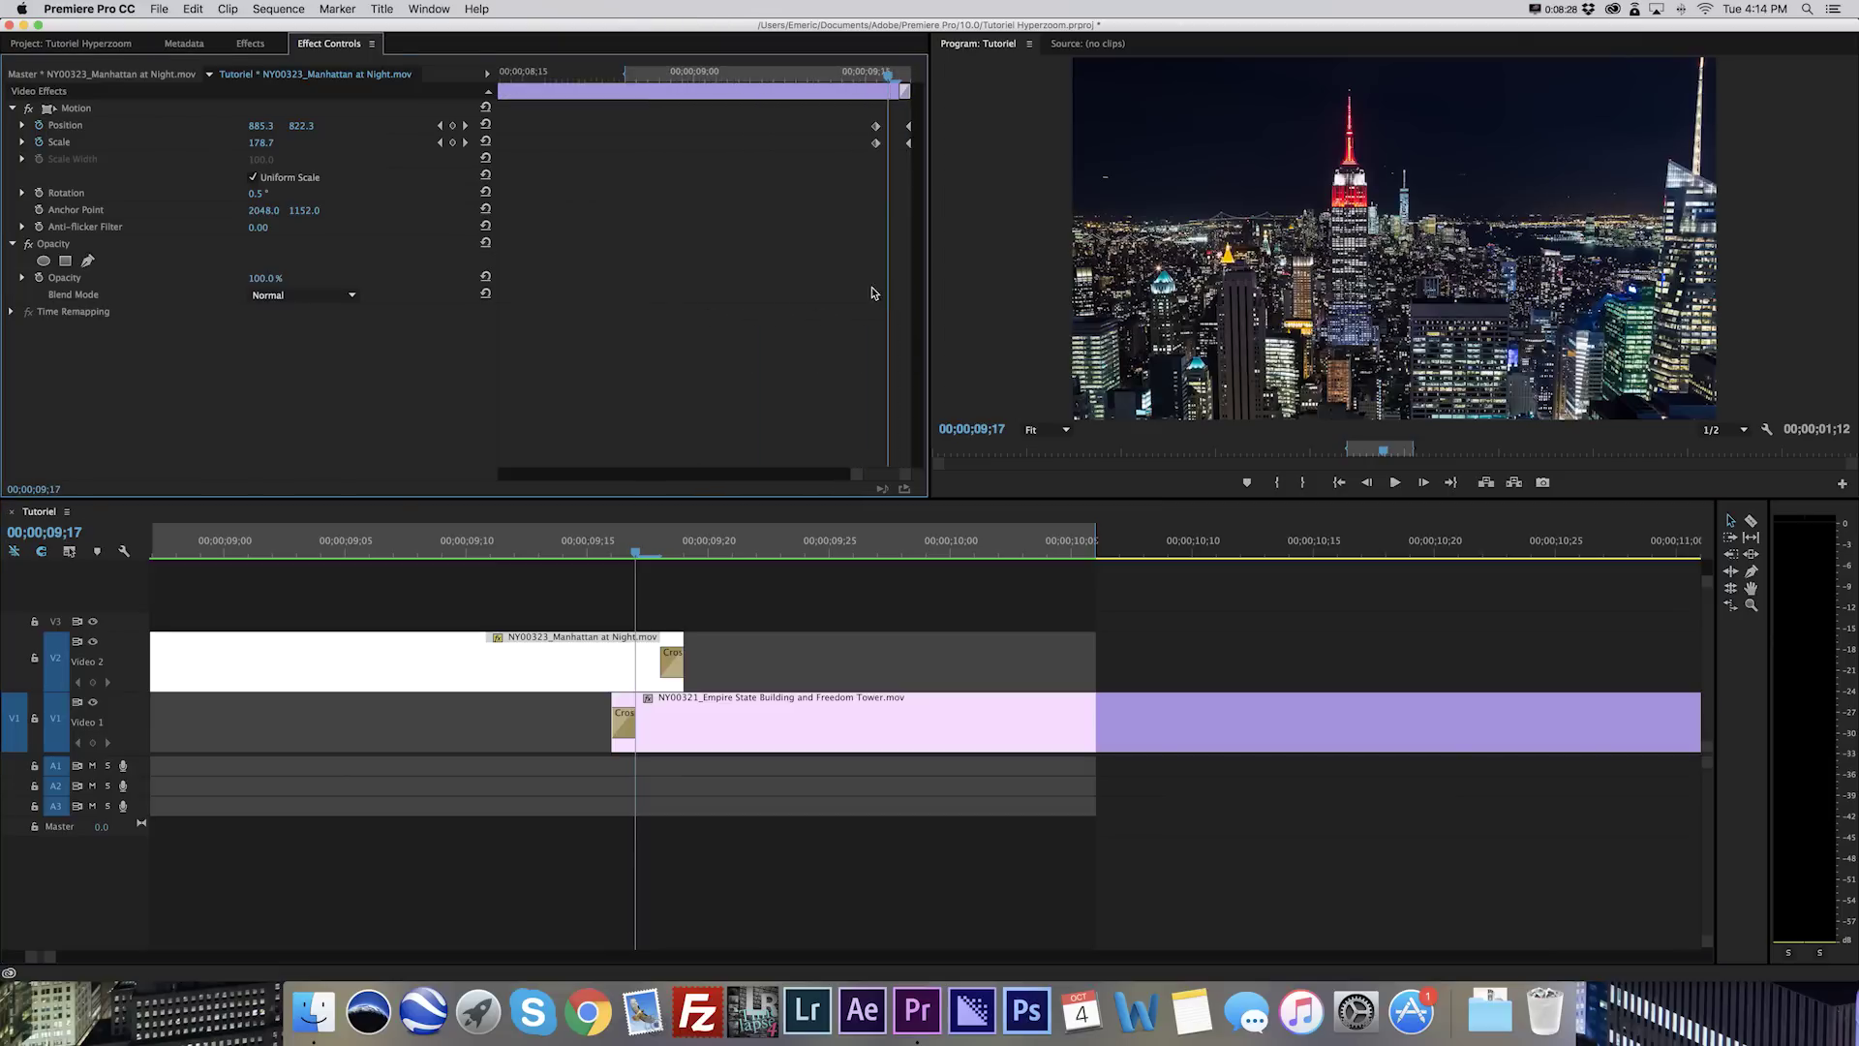
pyautogui.click(840, 143)
pyautogui.moveTo(839, 144); pyautogui.dragTo(831, 148)
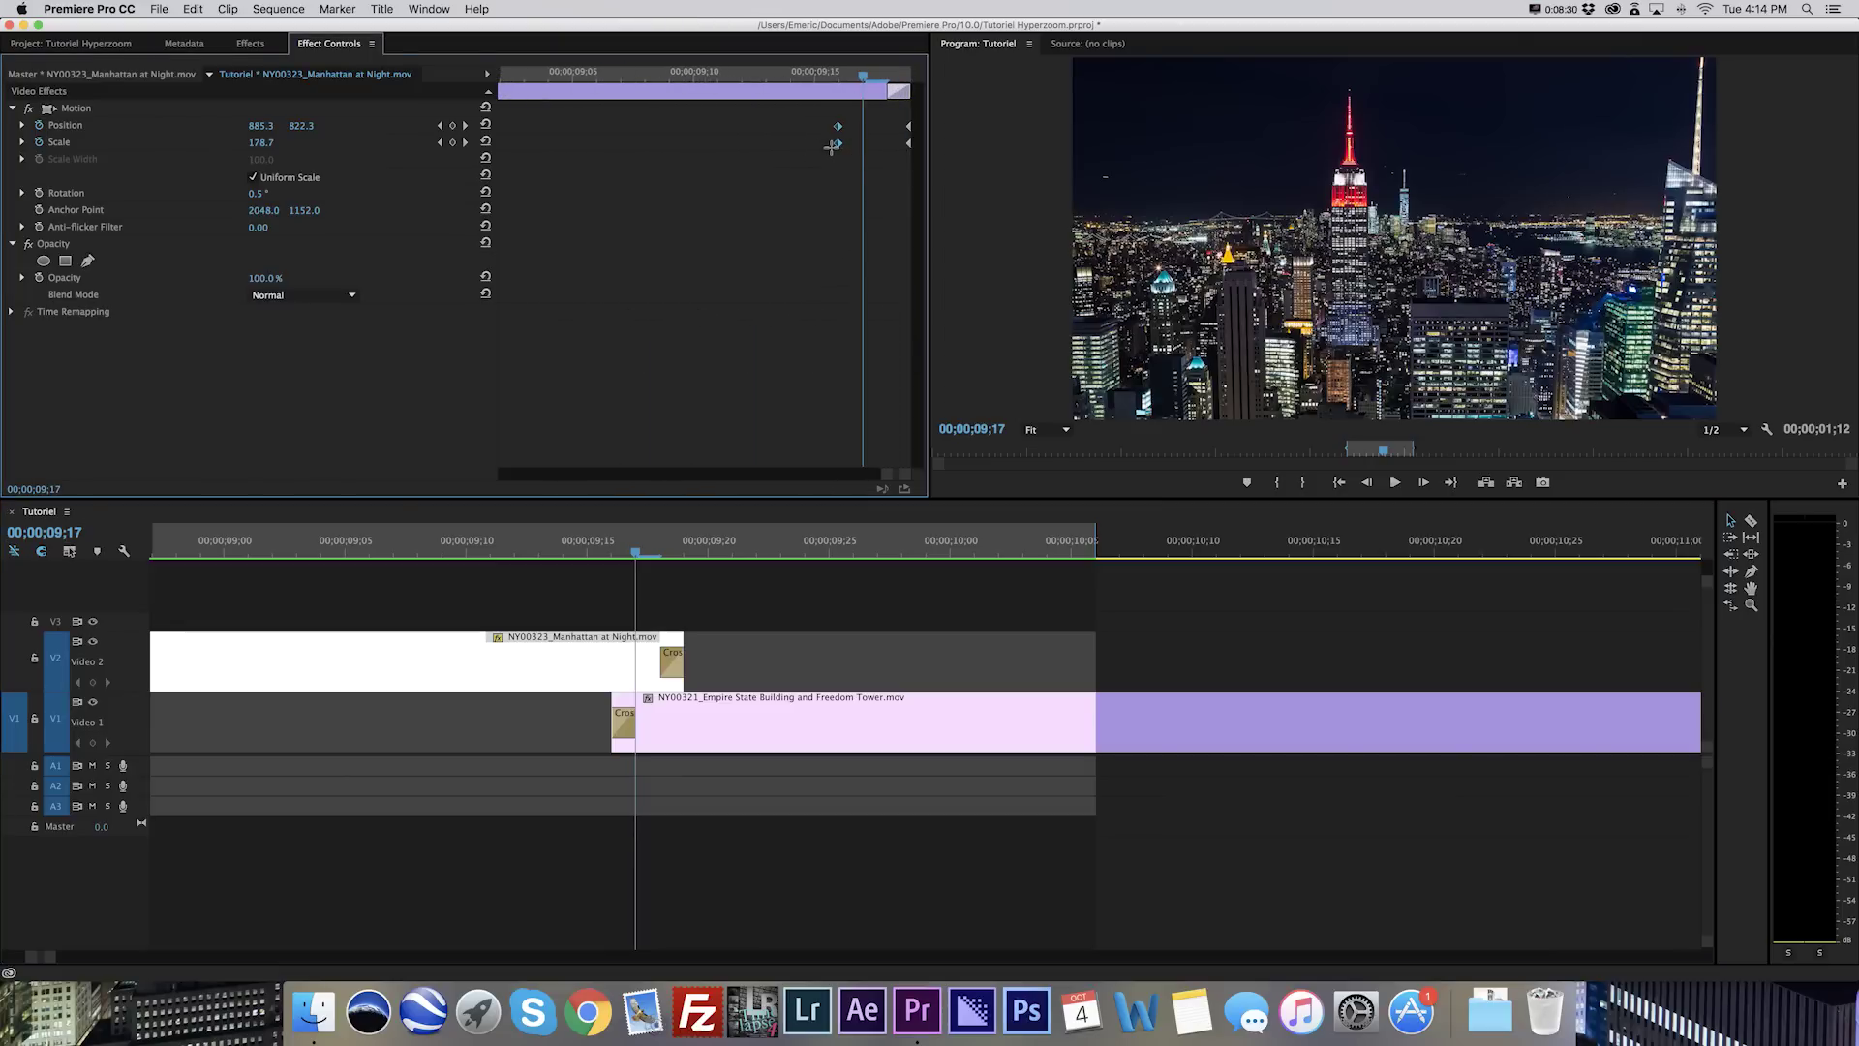
pyautogui.moveTo(831, 149); pyautogui.dragTo(854, 146)
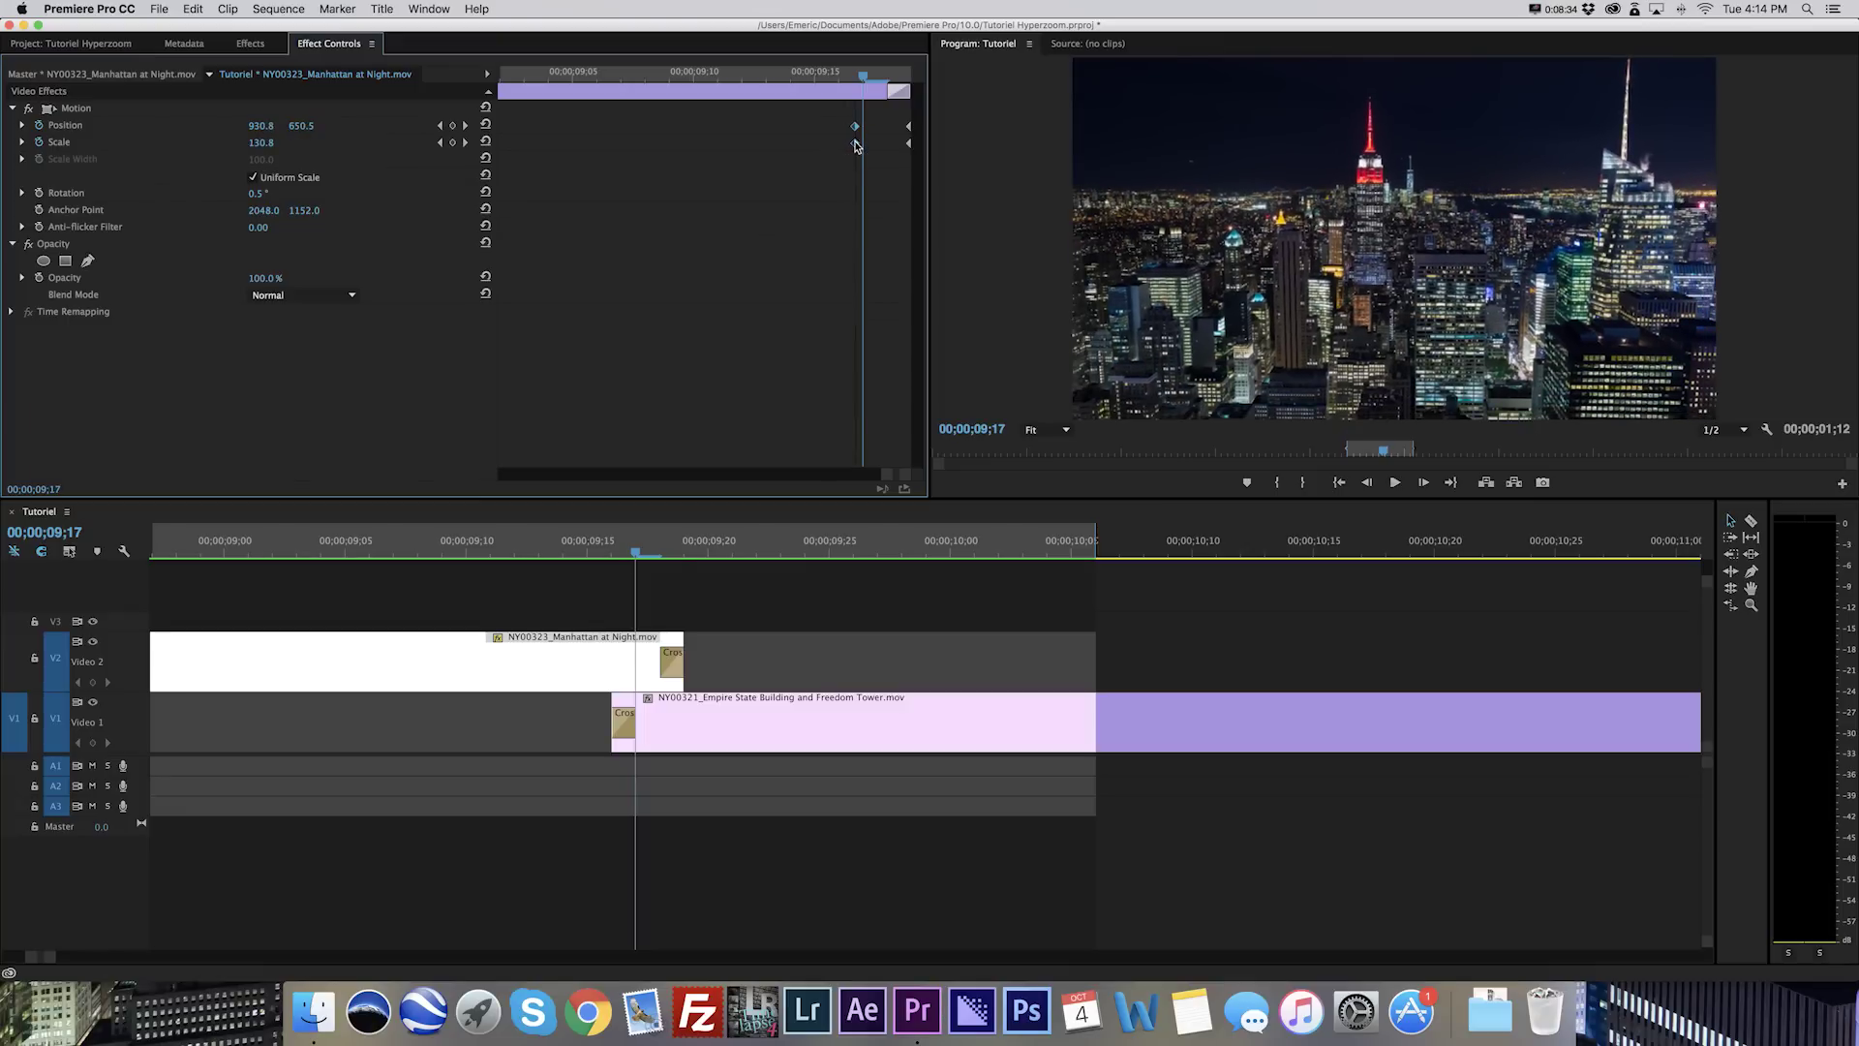
pyautogui.moveTo(465, 548); pyautogui.dragTo(442, 551)
pyautogui.press('Return')
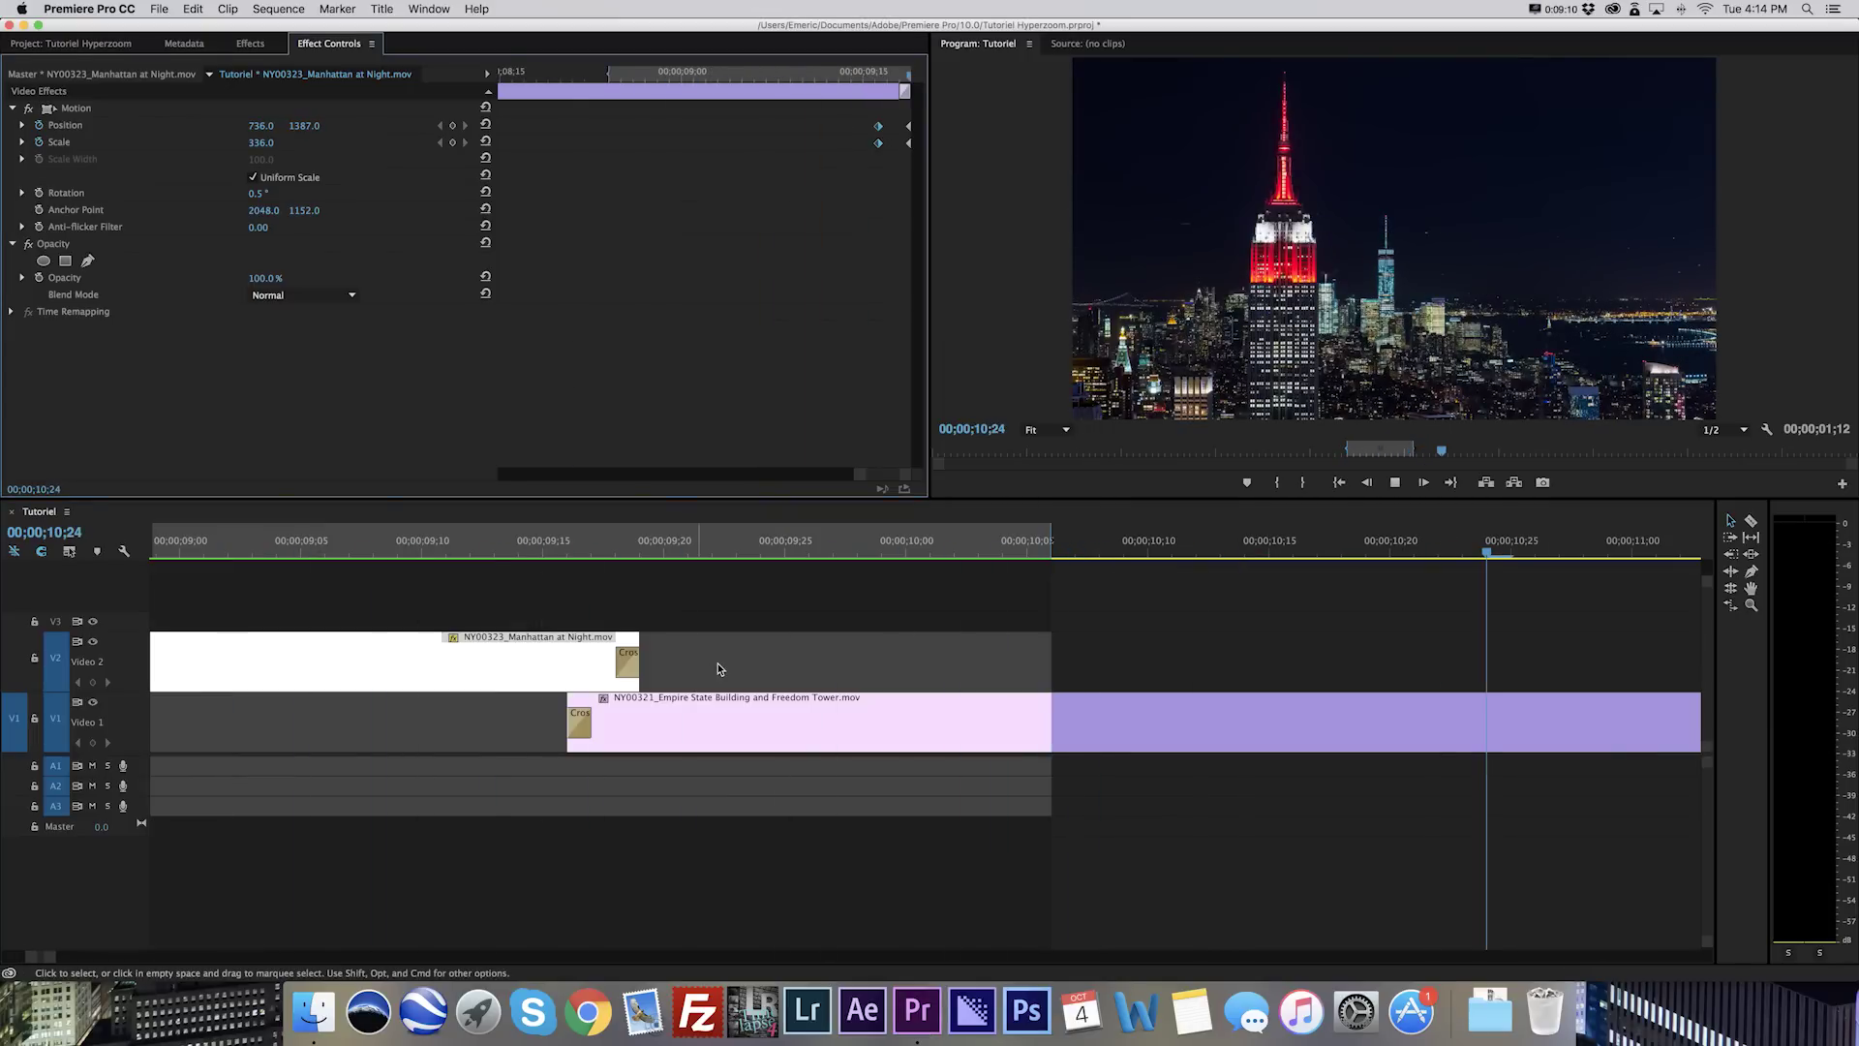
pyautogui.press('space')
pyautogui.click(684, 631)
pyautogui.press('-')
pyautogui.press('-')
pyautogui.press('-')
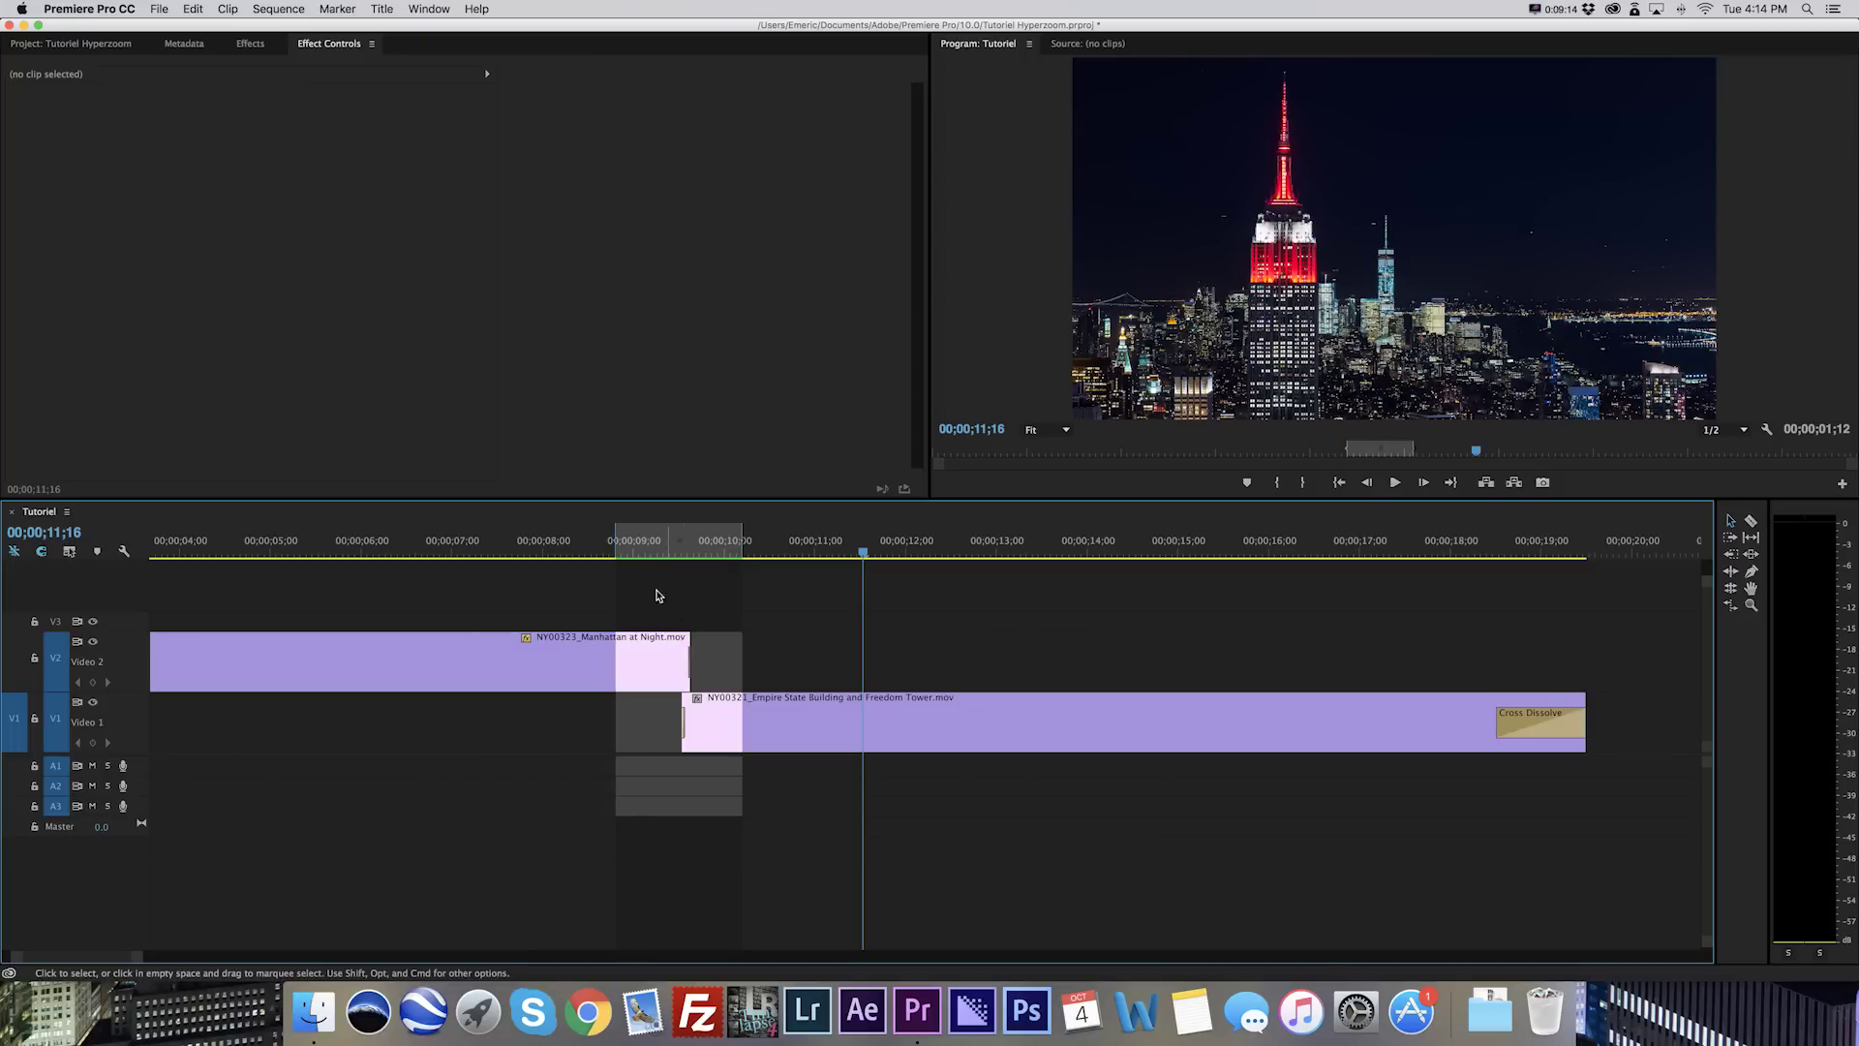
pyautogui.click(636, 553)
pyautogui.press('space')
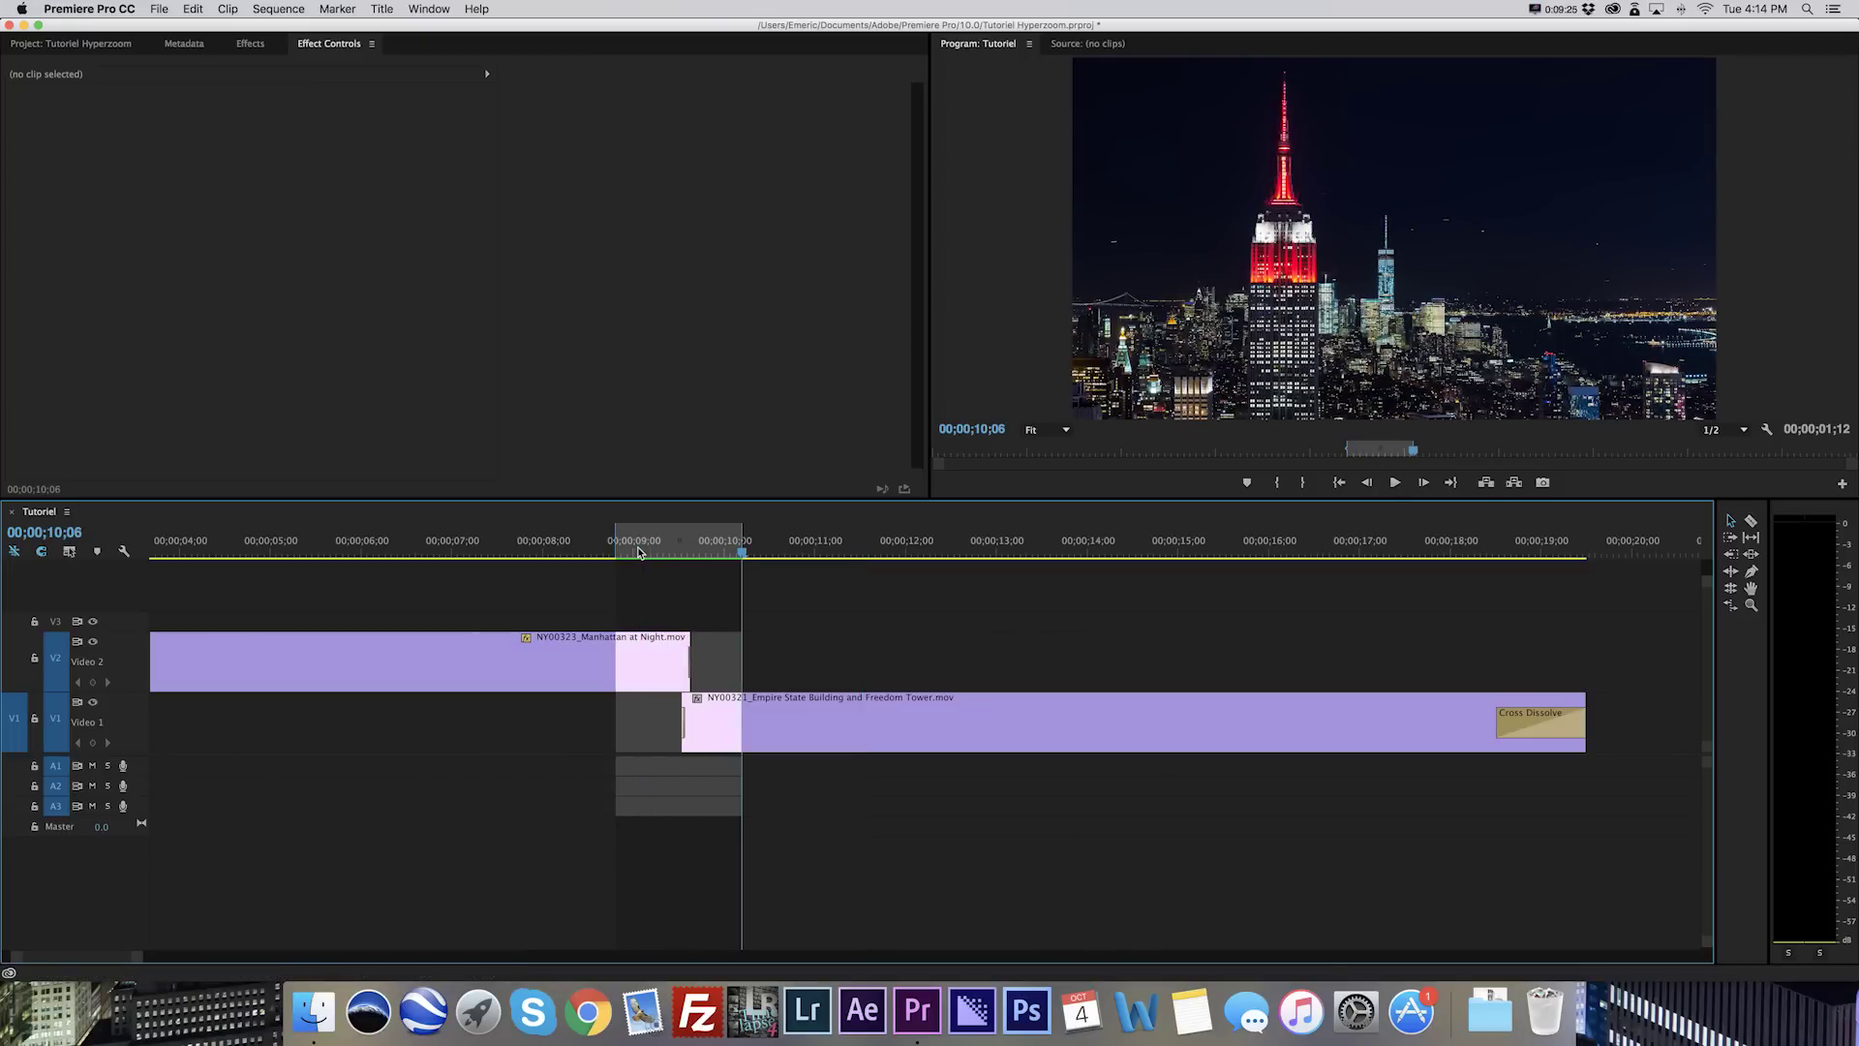
pyautogui.click(620, 553)
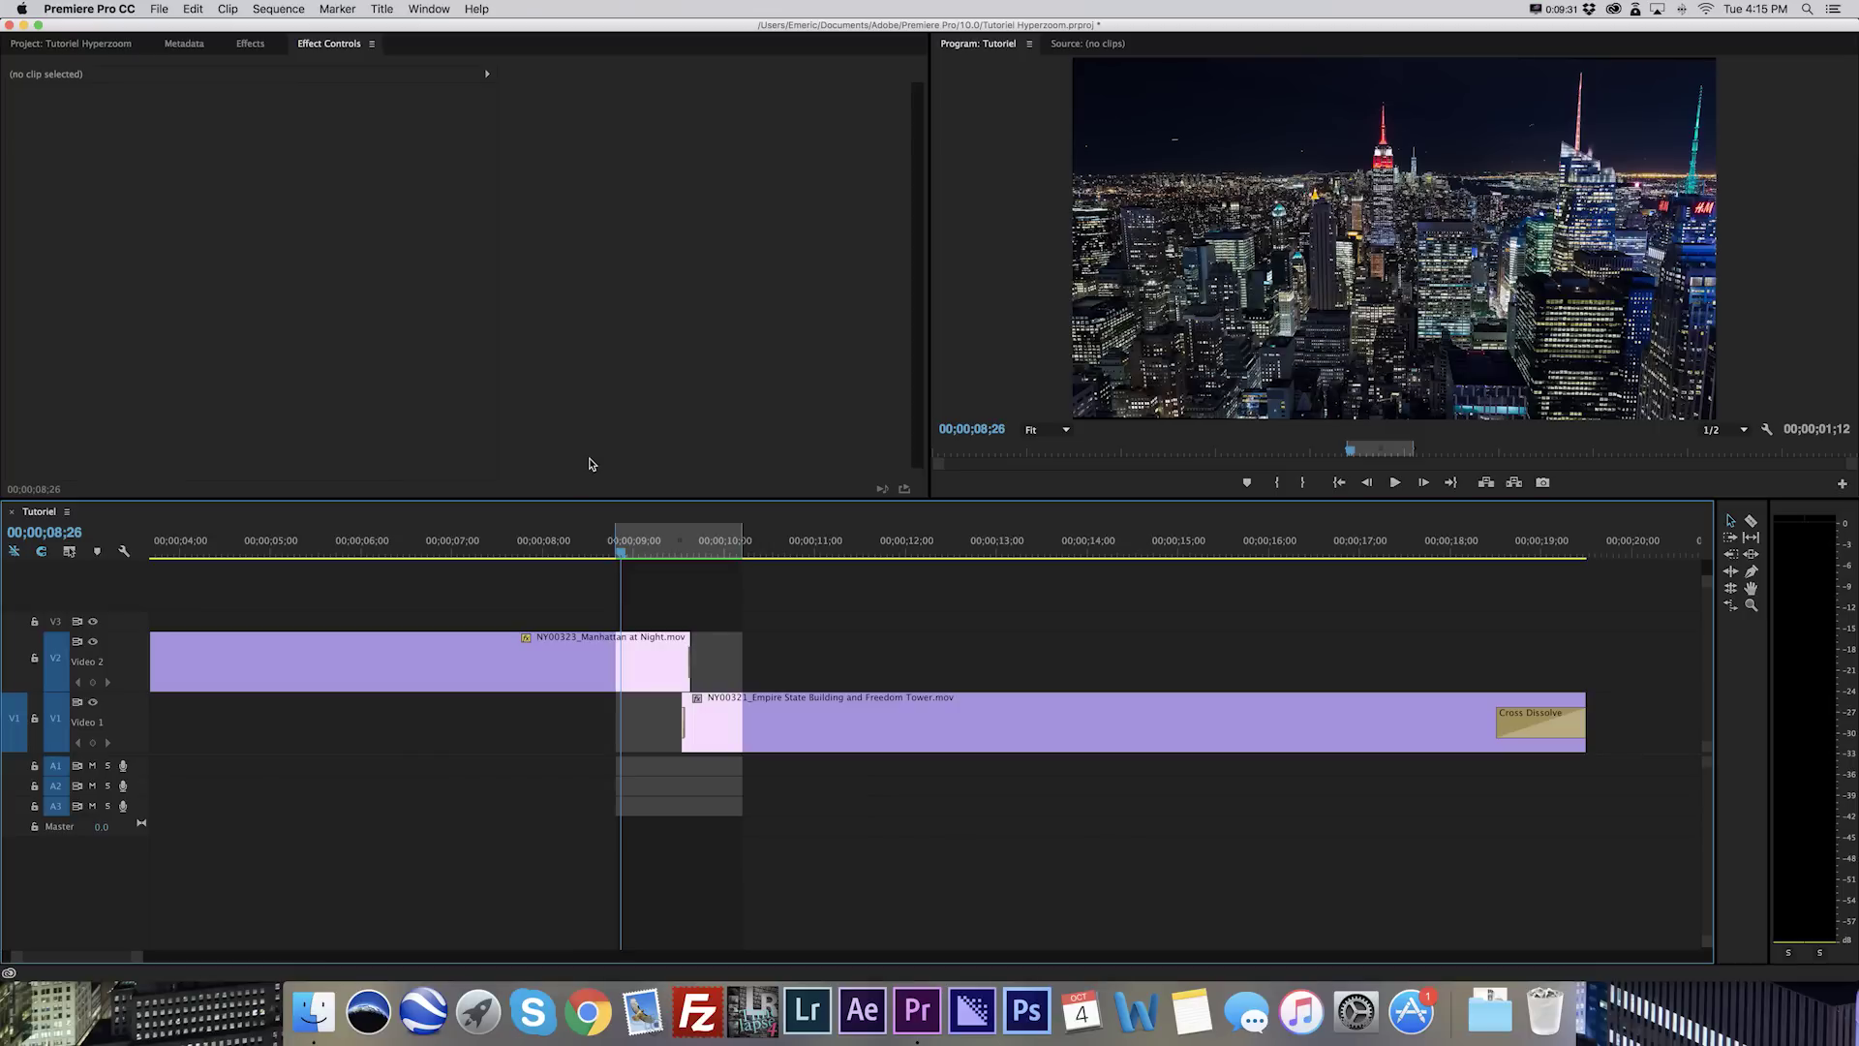
pyautogui.press('space')
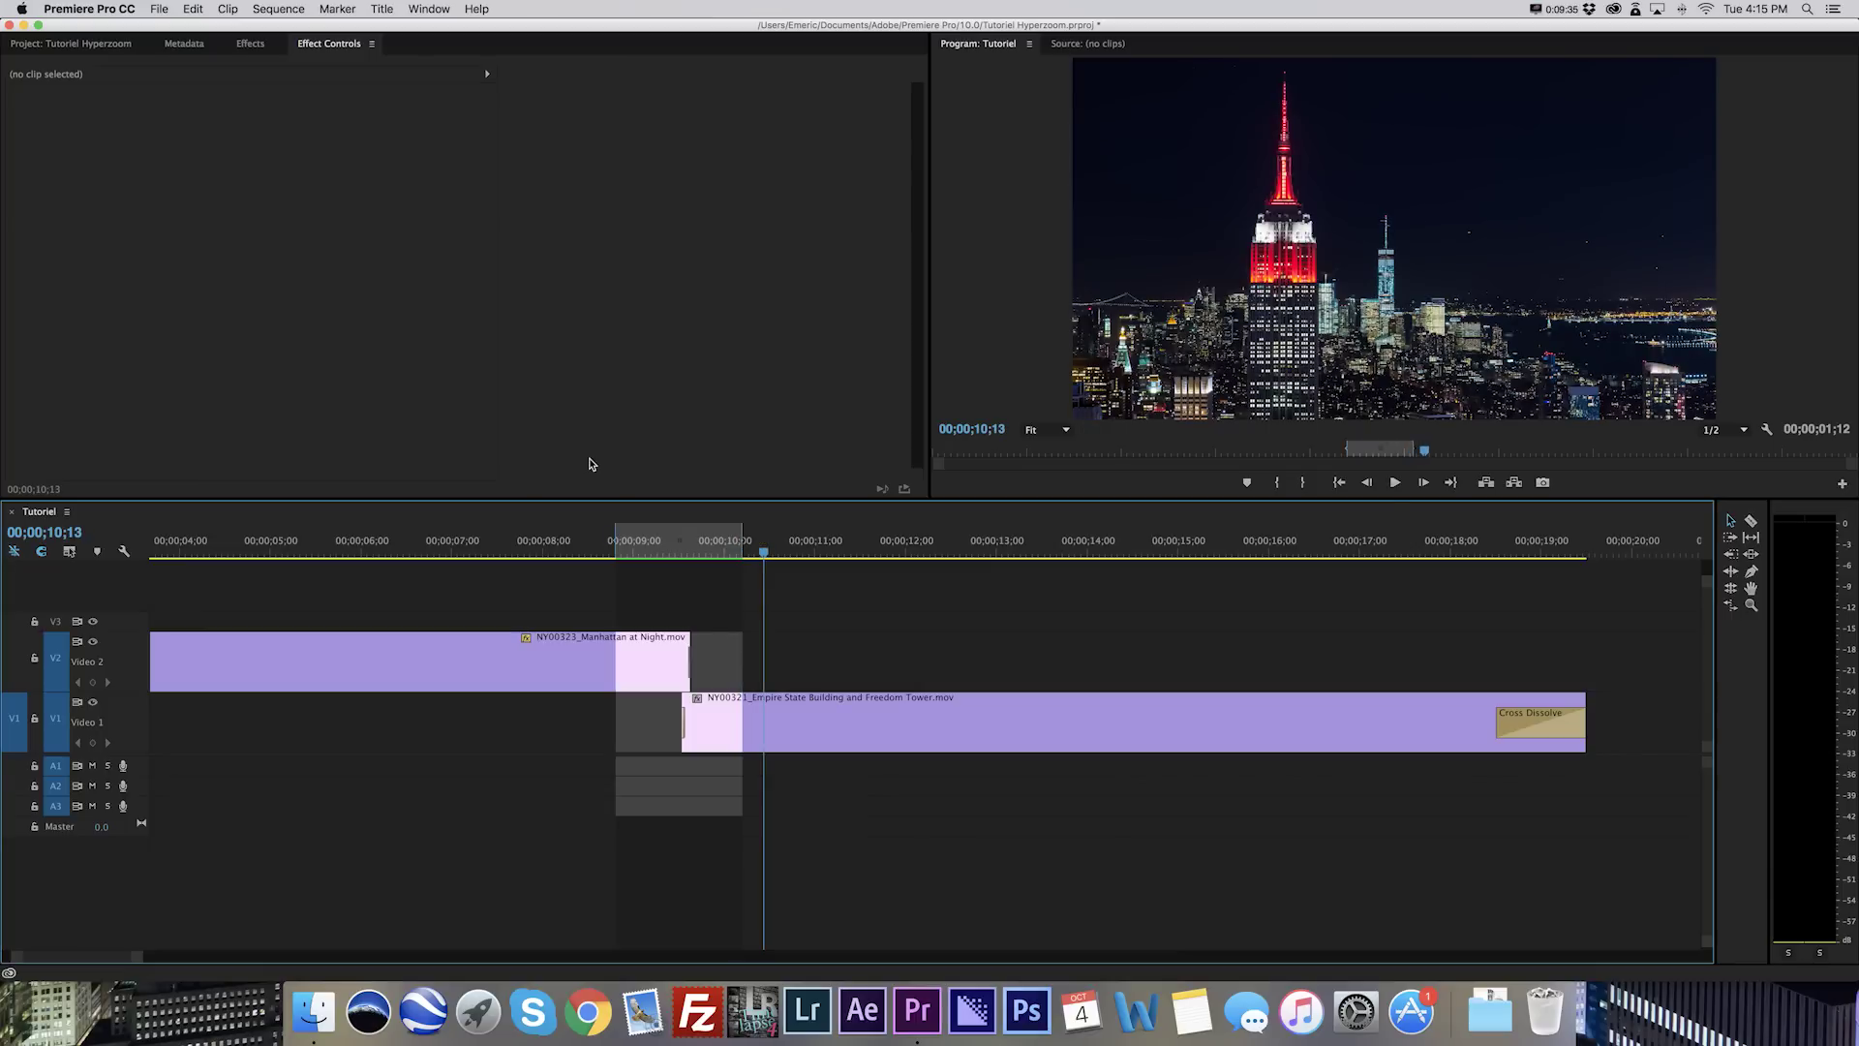